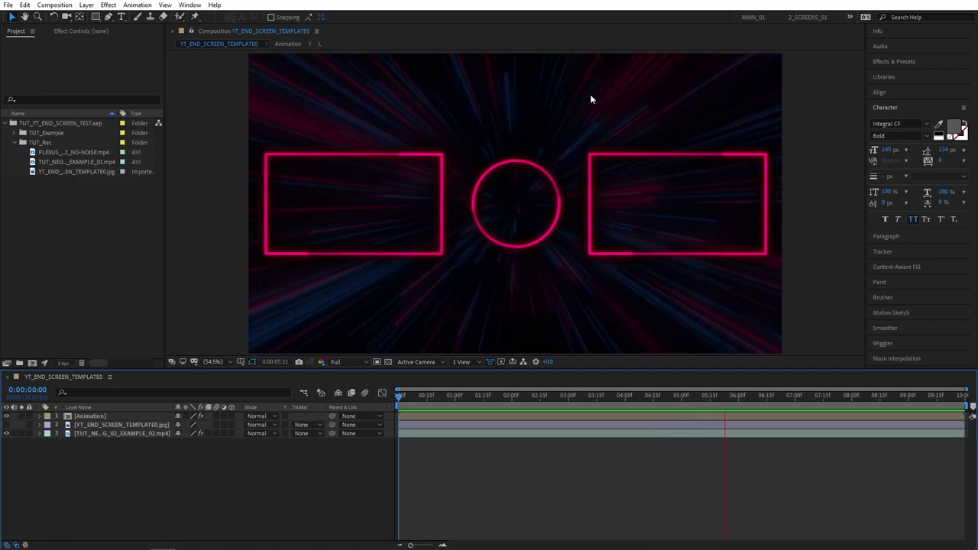
Step: Create a 1920×1080, 30 fps, 10-second composition named 'Render'
click(32, 364)
text(Re)
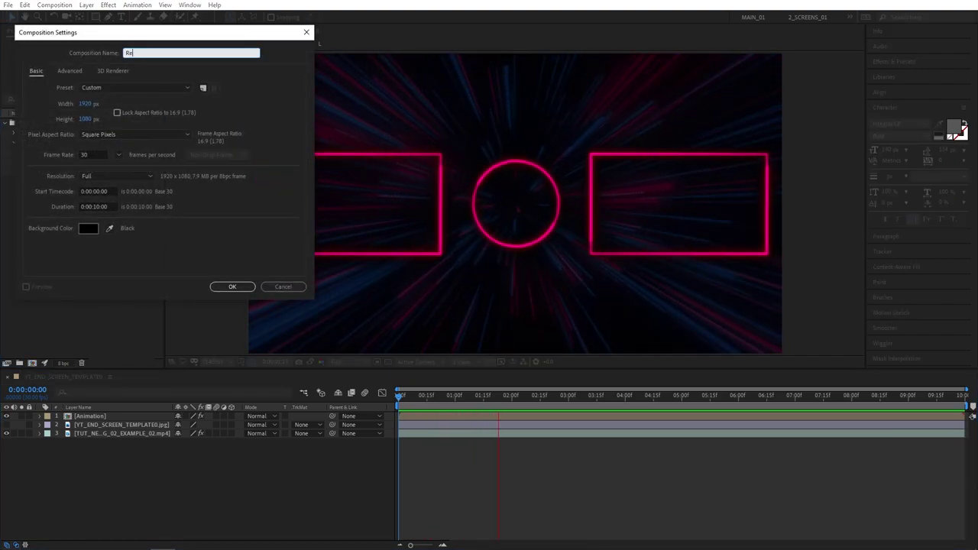
text(nder)
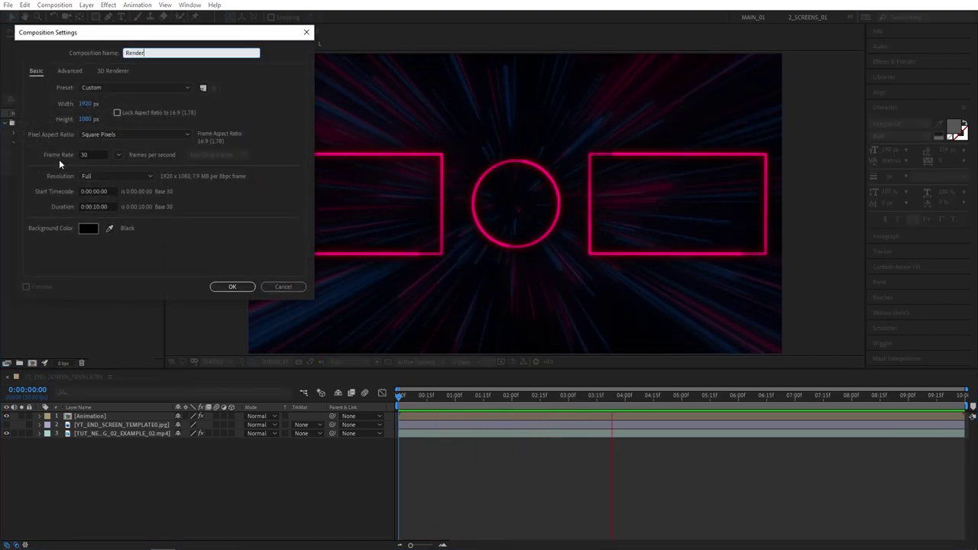
click(107, 206)
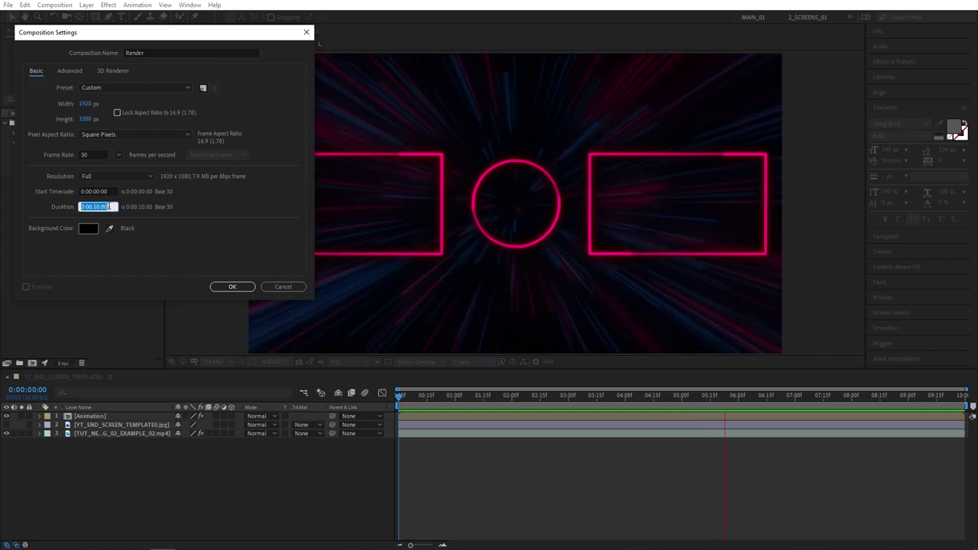
click(229, 287)
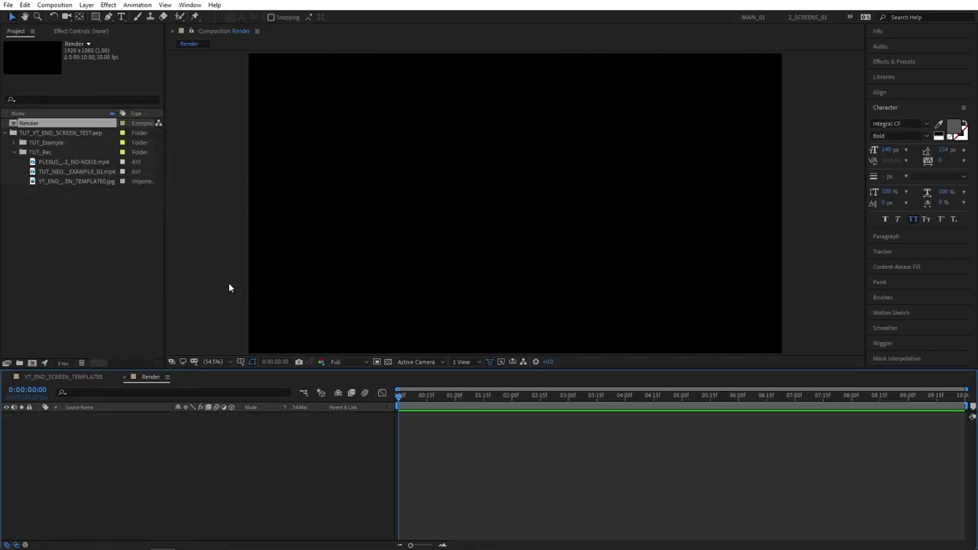
Step: Add YT_END_SCREEN_TEMPLATE0.jpg to the Render timeline and set its opacity to 50%
click(98, 182)
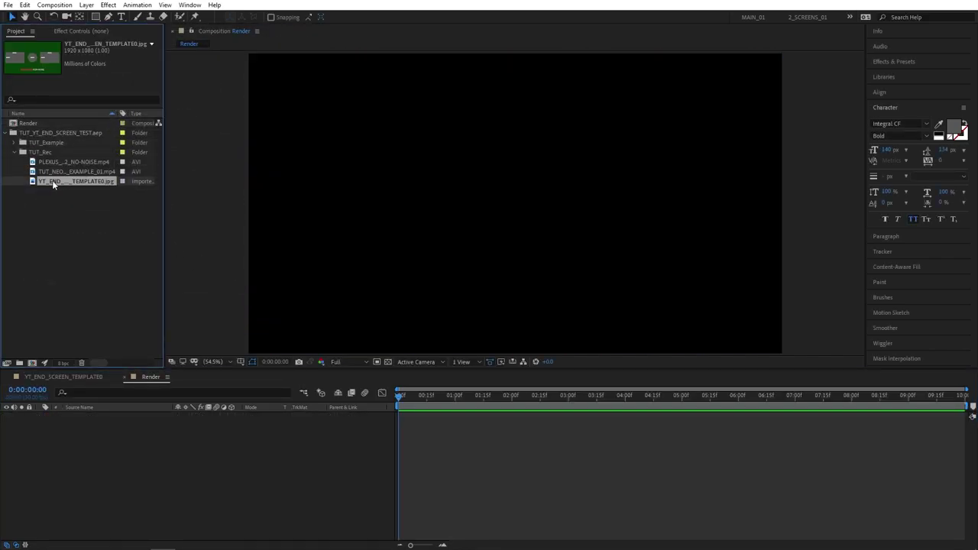
mouse_move(50, 182)
mouse_down()
mouse_move(79, 463)
mouse_move(98, 453)
mouse_up()
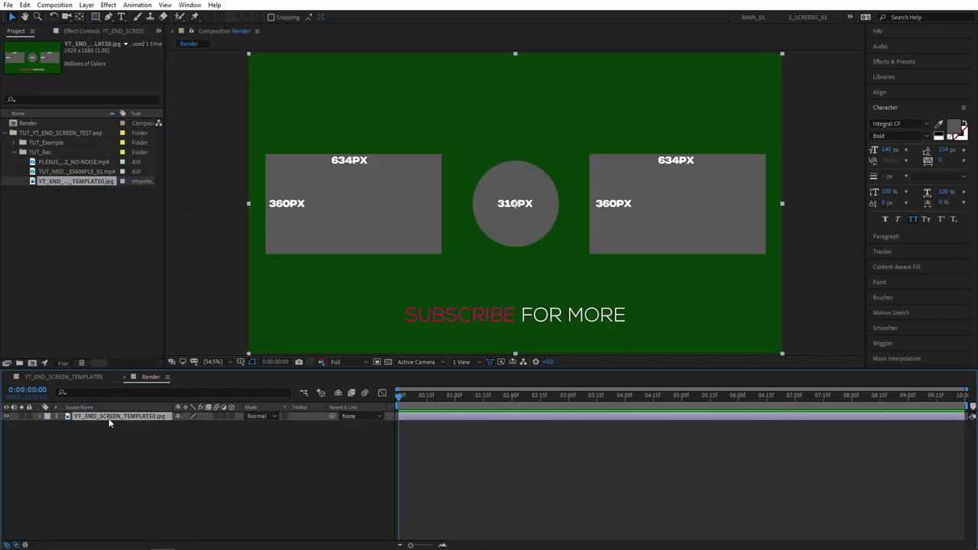
key(t)
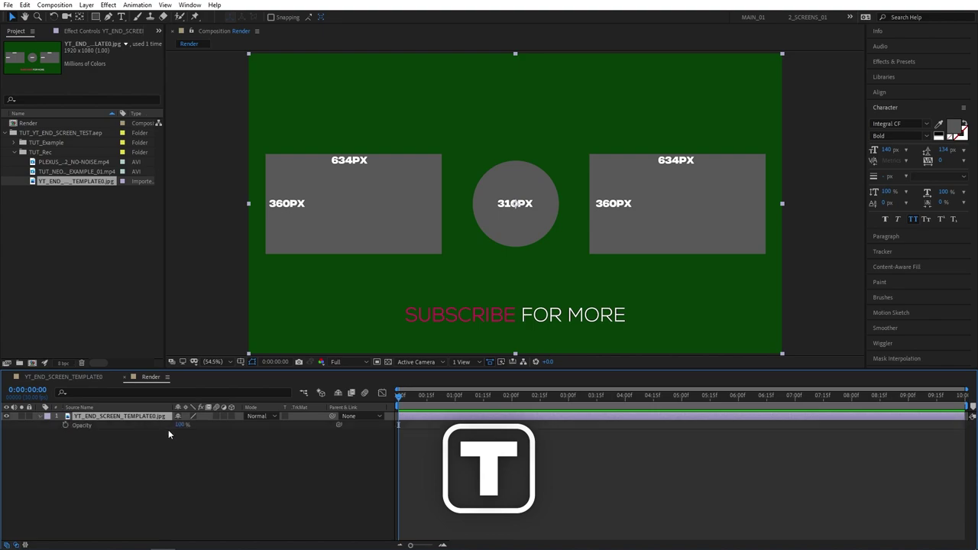
click(178, 426)
text(50)
key(Return)
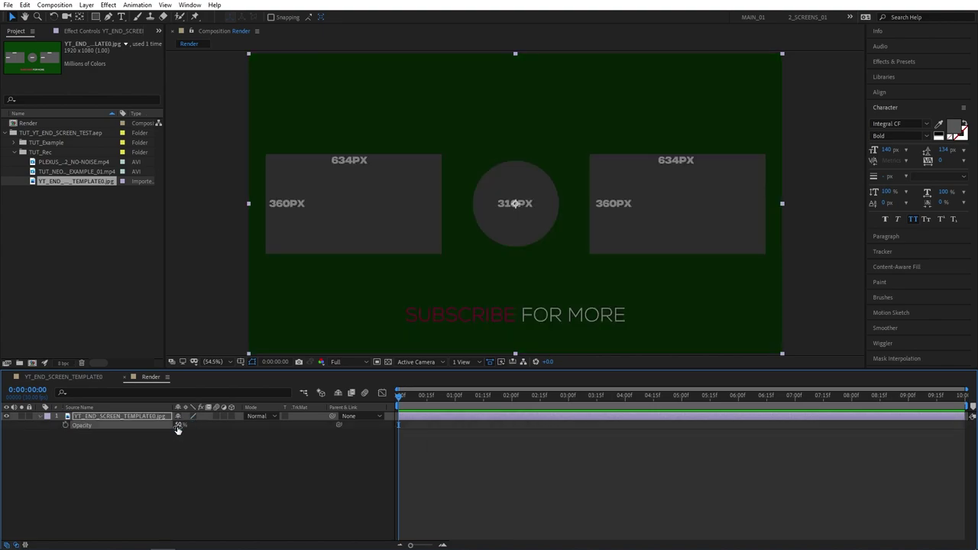
click(168, 475)
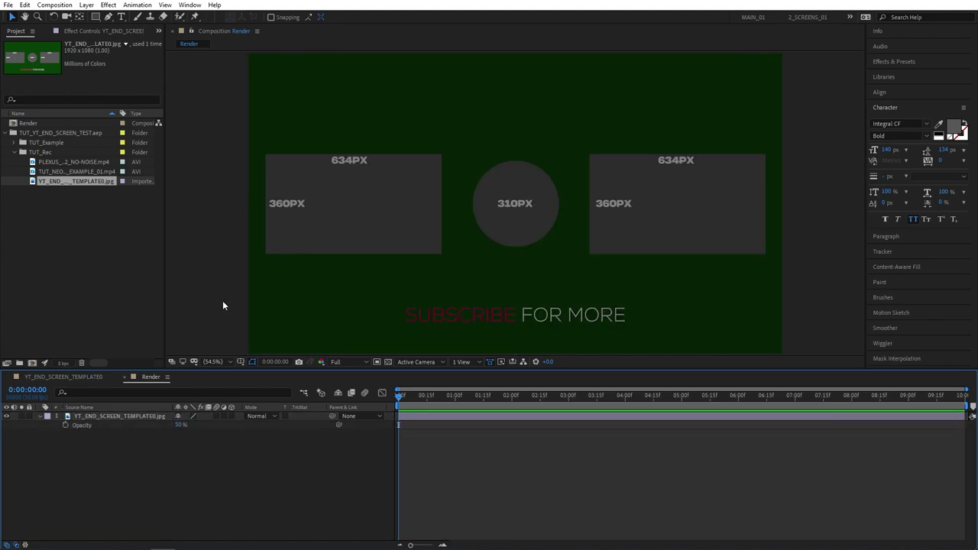
Step: Turn on rulers and place guides at the left placeholder's left and top edges
click(242, 360)
click(252, 422)
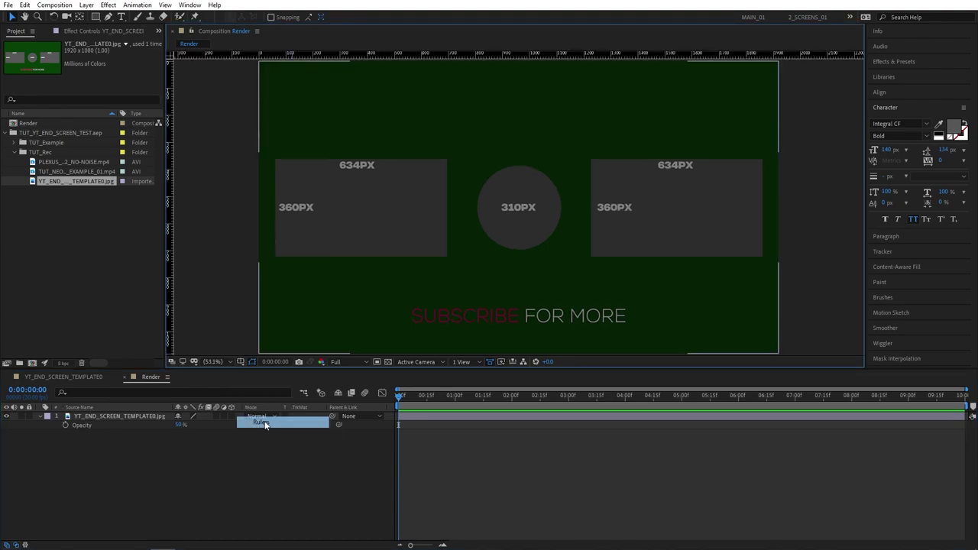
scroll(263, 154, up, 1)
scroll(321, 199, up, 1)
scroll(365, 230, up, 1)
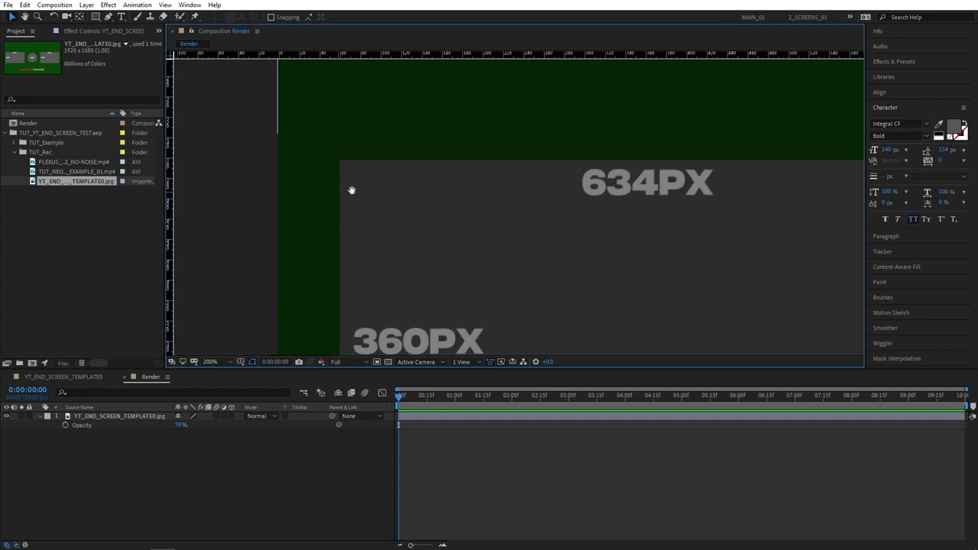
drag(346, 190, 419, 196)
scroll(424, 202, up, 1)
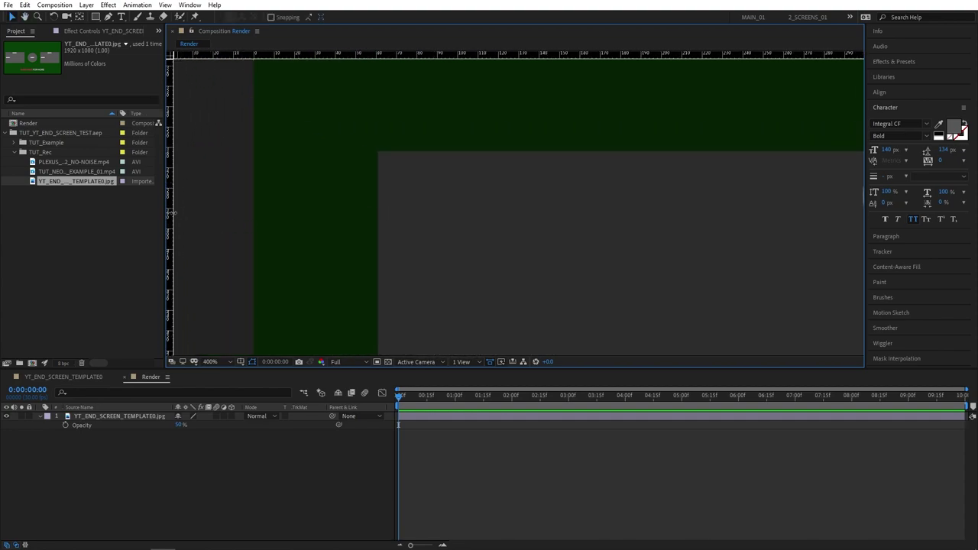
scroll(310, 189, up, 1)
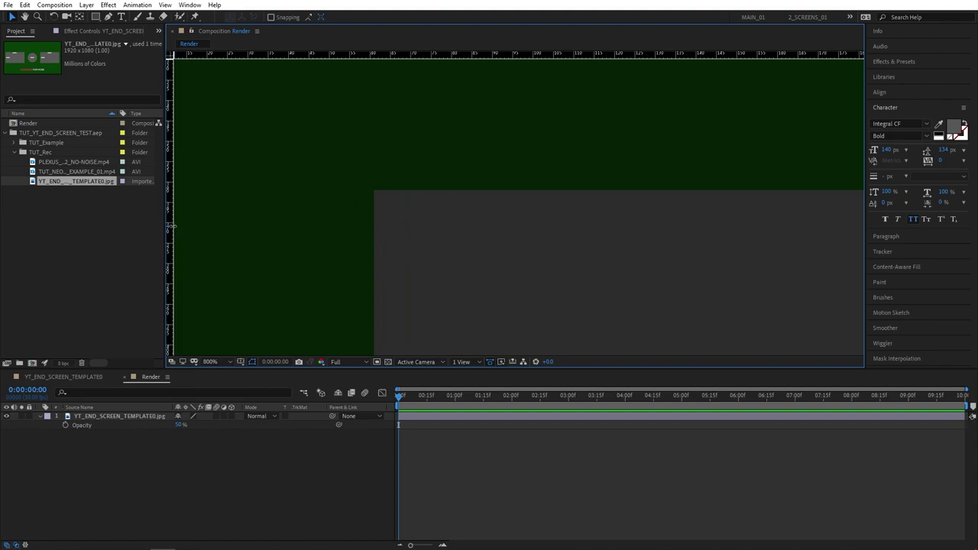
drag(171, 227, 371, 234)
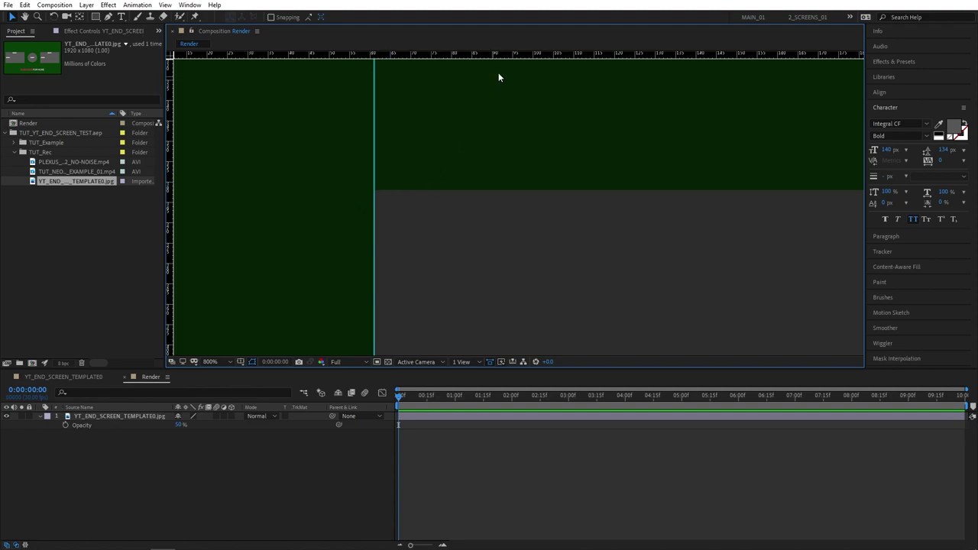
drag(513, 59, 514, 190)
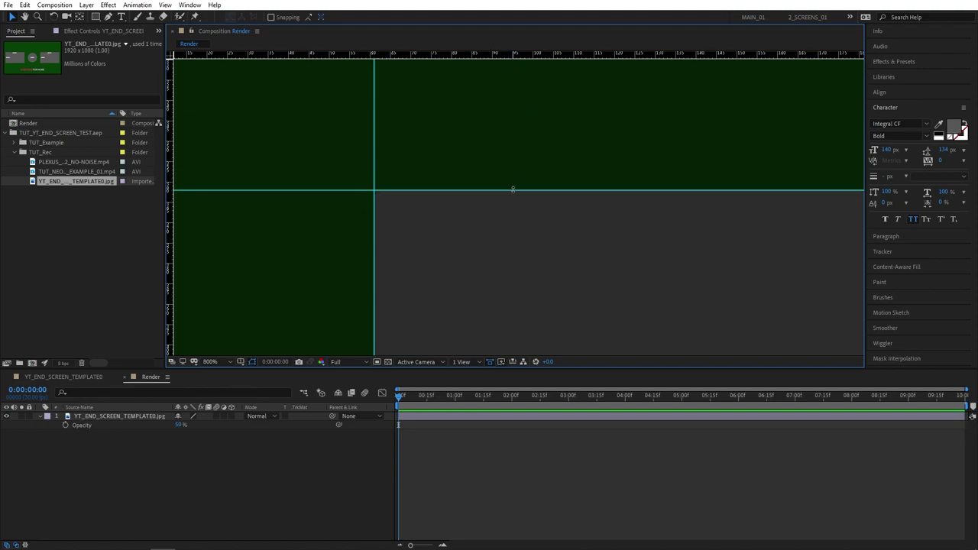
Step: Add guides at the left placeholder's bottom edge and right edge
scroll(531, 224, down, 2)
mouse_move(522, 279)
mouse_down()
mouse_move(470, 124)
mouse_move(459, 114)
mouse_up()
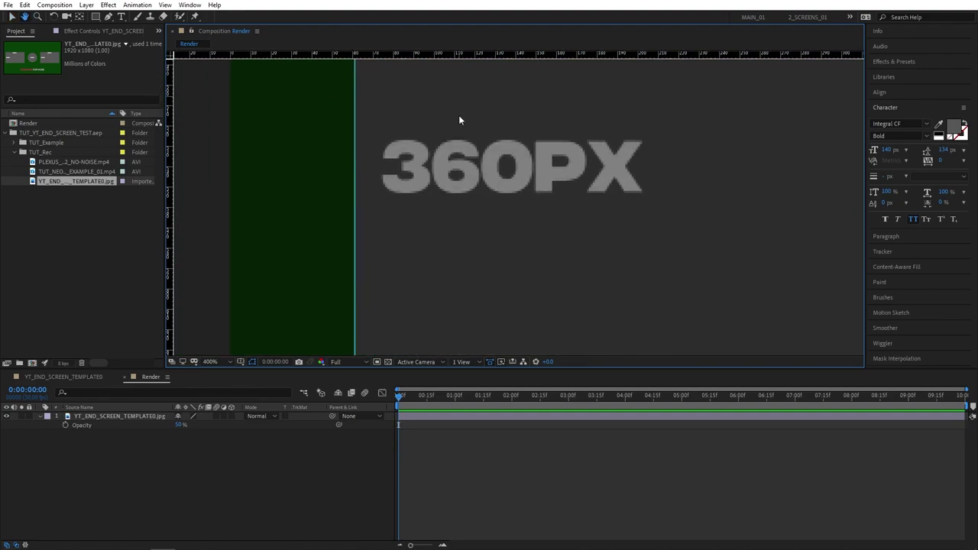
scroll(516, 204, down, 2)
drag(517, 206, 440, 187)
scroll(494, 146, down, 2)
scroll(434, 253, down, 1)
scroll(528, 172, up, 2)
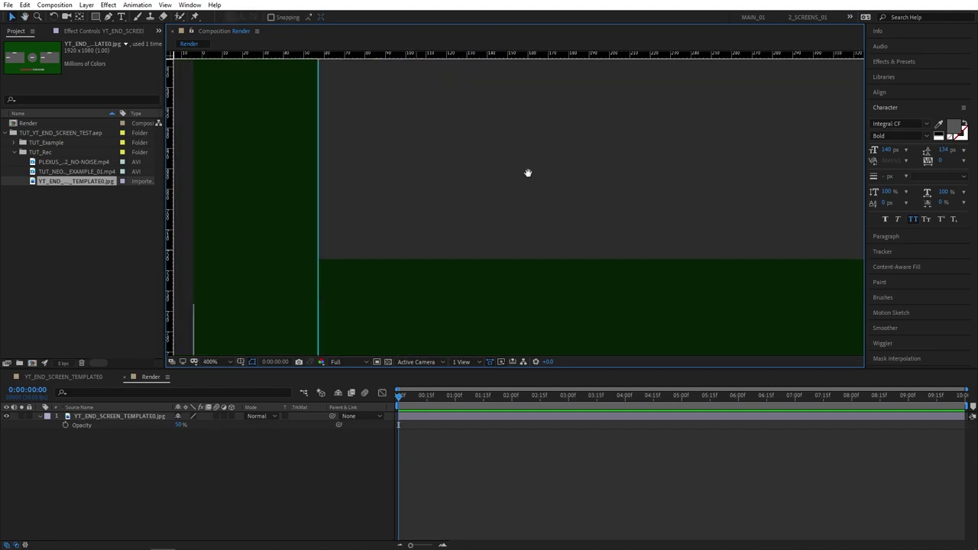
scroll(503, 169, up, 1)
drag(539, 55, 530, 249)
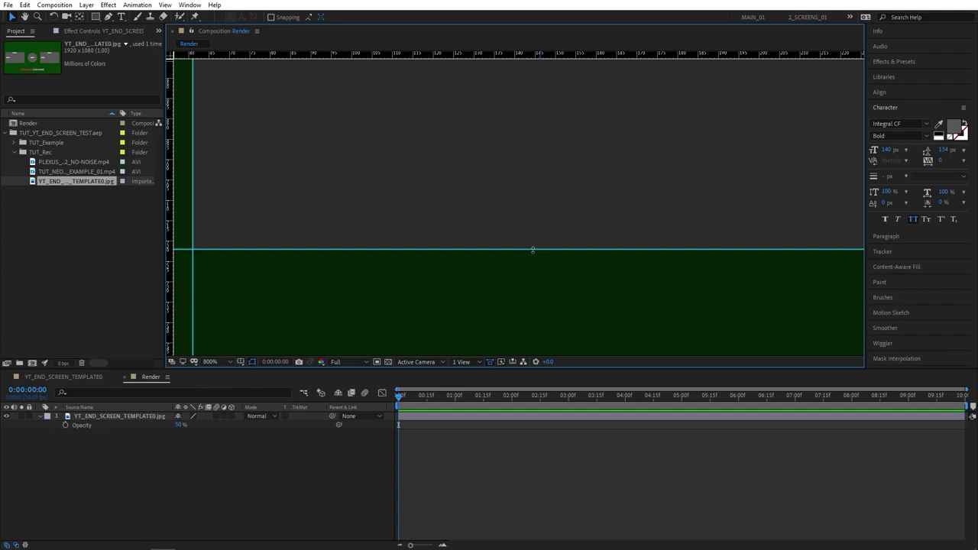
scroll(530, 249, down, 1)
scroll(659, 217, down, 1)
mouse_move(452, 294)
mouse_down()
mouse_move(637, 237)
mouse_move(445, 295)
mouse_up()
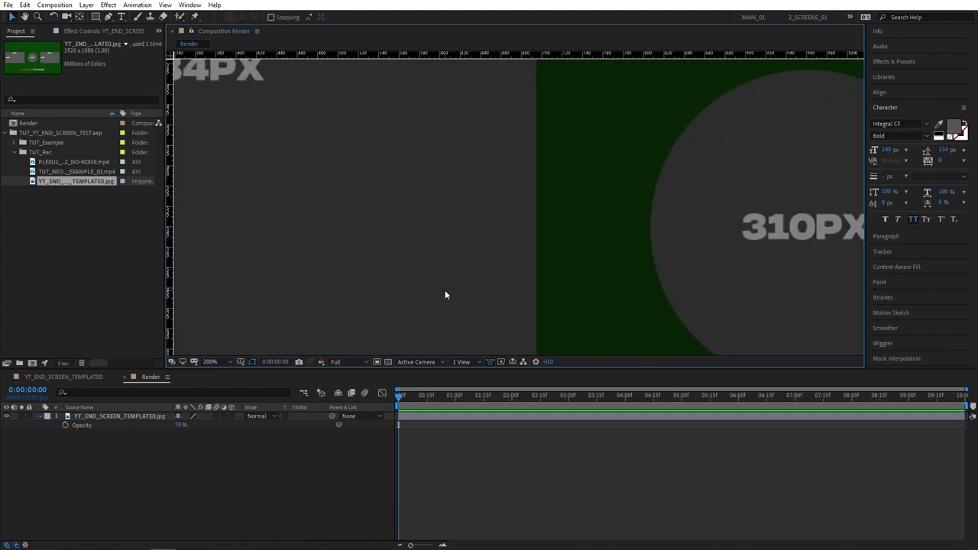
drag(170, 244, 534, 246)
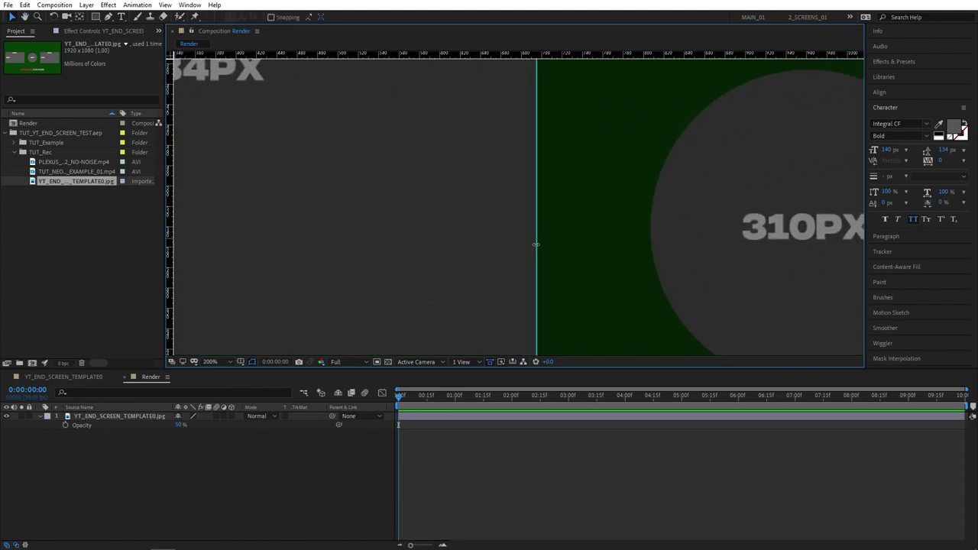
Step: Add vertical guides at the right placeholder's left and right edges
scroll(536, 248, up, 1)
scroll(537, 247, down, 2)
scroll(615, 242, down, 1)
scroll(461, 229, up, 2)
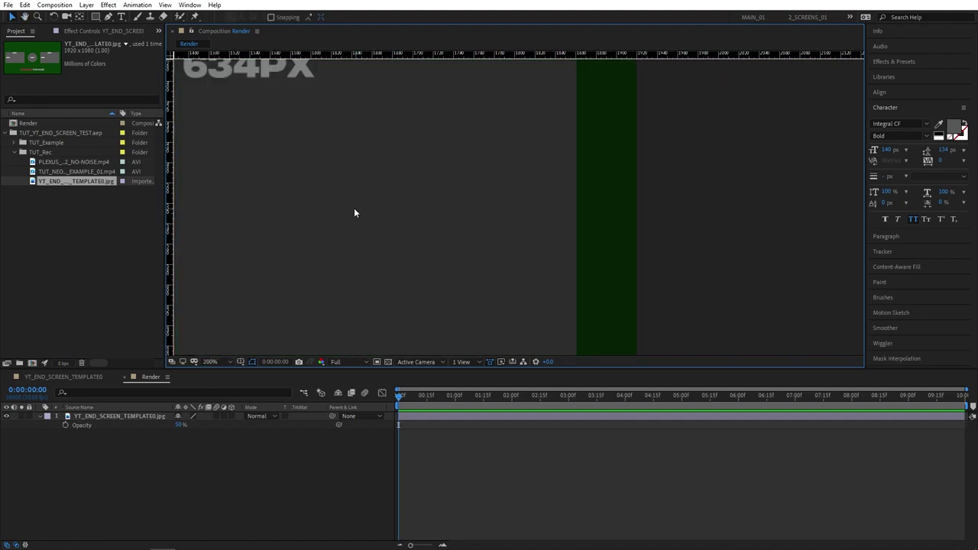
drag(356, 211, 679, 219)
drag(170, 227, 277, 229)
scroll(305, 227, up, 2)
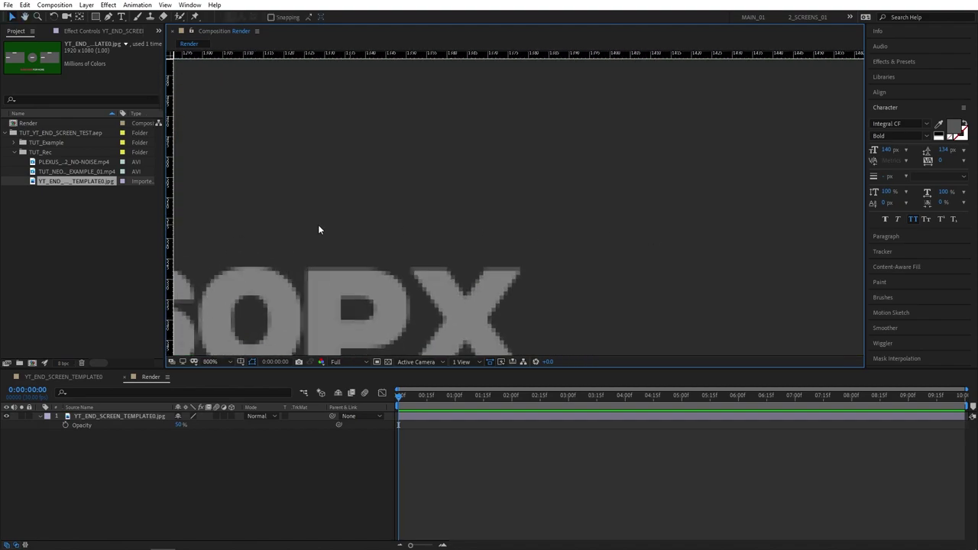
scroll(425, 230, up, 1)
scroll(723, 201, down, 2)
scroll(733, 176, up, 2)
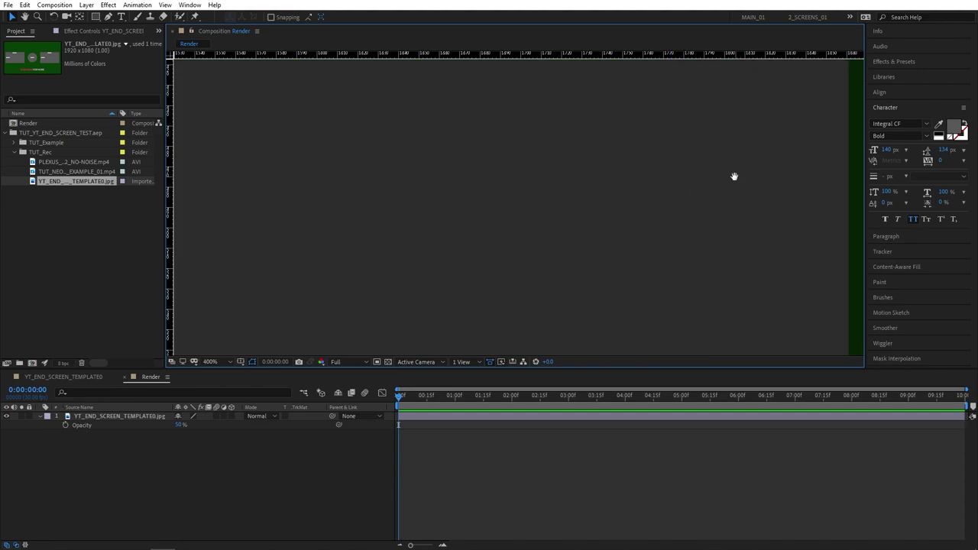
drag(733, 177, 437, 214)
drag(169, 240, 504, 231)
scroll(445, 222, down, 3)
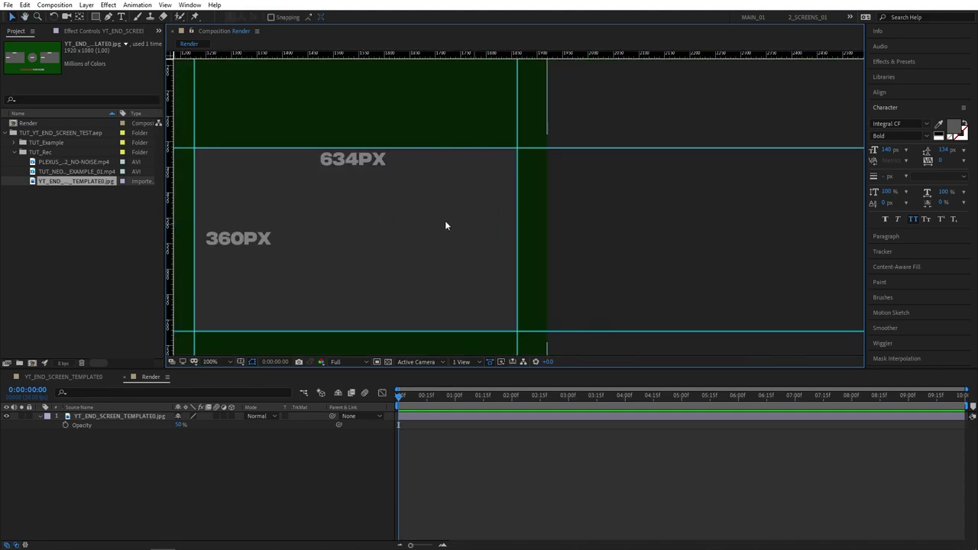
drag(445, 222, 633, 192)
scroll(632, 194, down, 2)
Step: Draw a rectangle over the left 360PX box with no fill and a 2 px solid stroke
drag(462, 194, 589, 185)
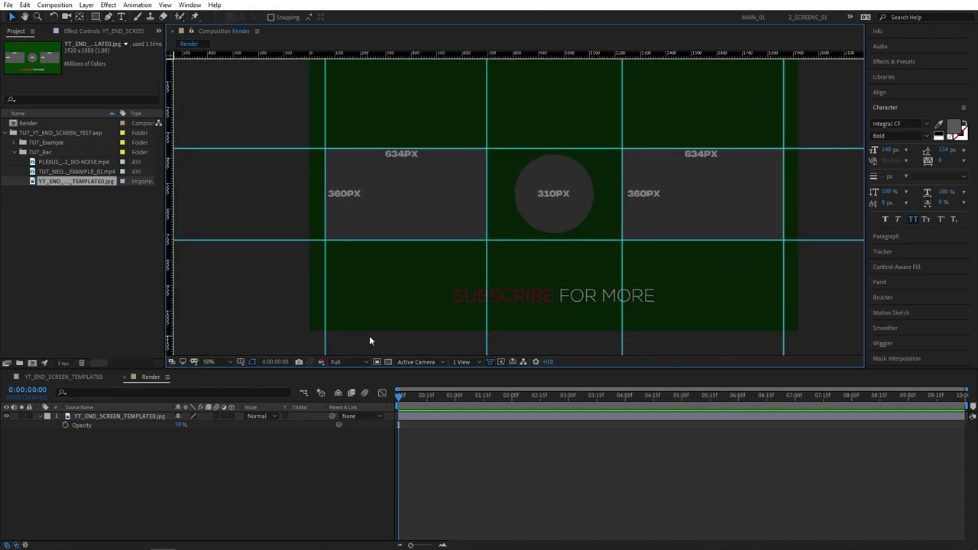
click(98, 17)
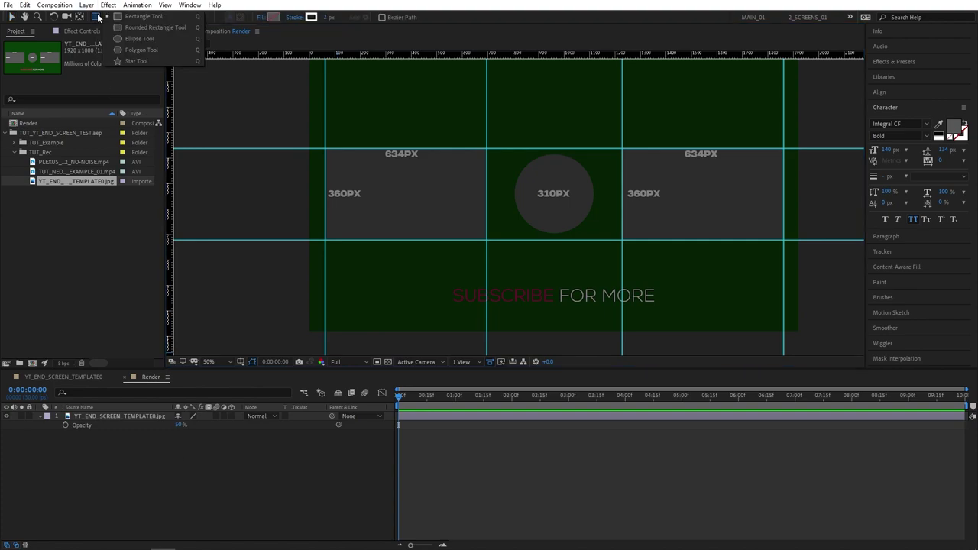
click(262, 17)
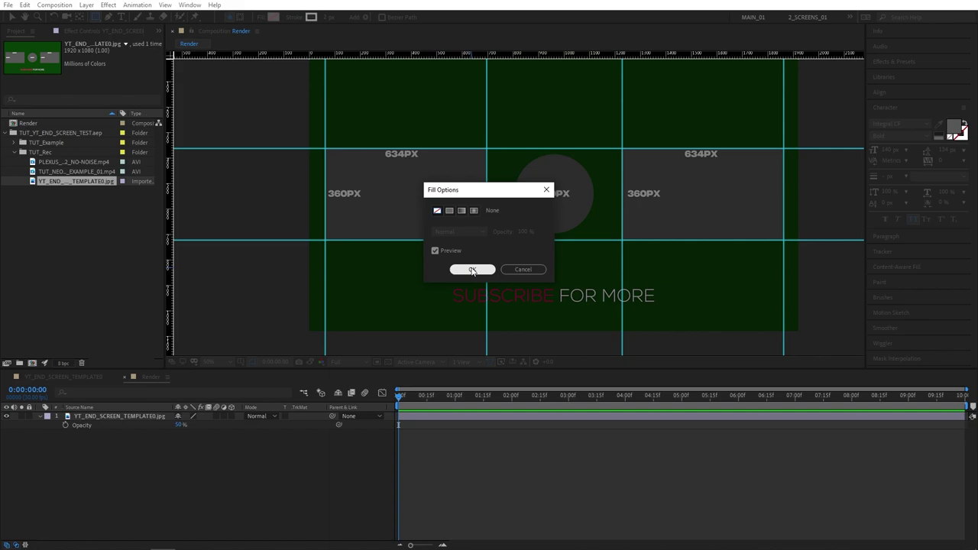
click(471, 270)
click(294, 17)
click(449, 210)
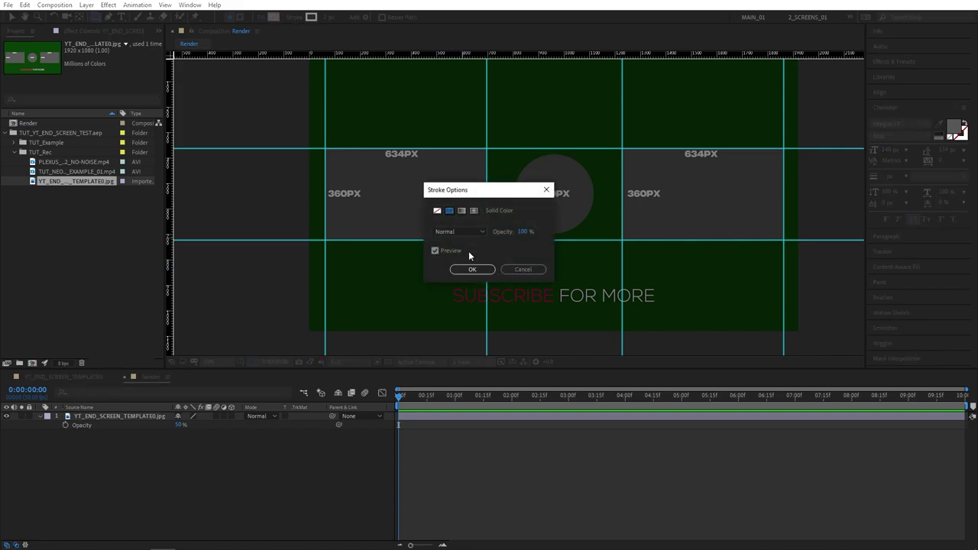
click(471, 270)
drag(327, 20, 330, 19)
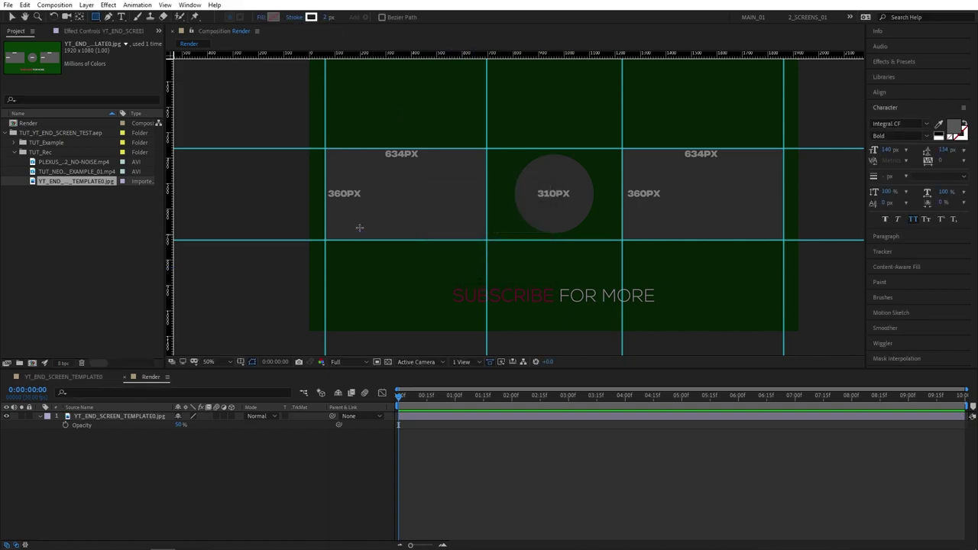
drag(332, 156, 471, 224)
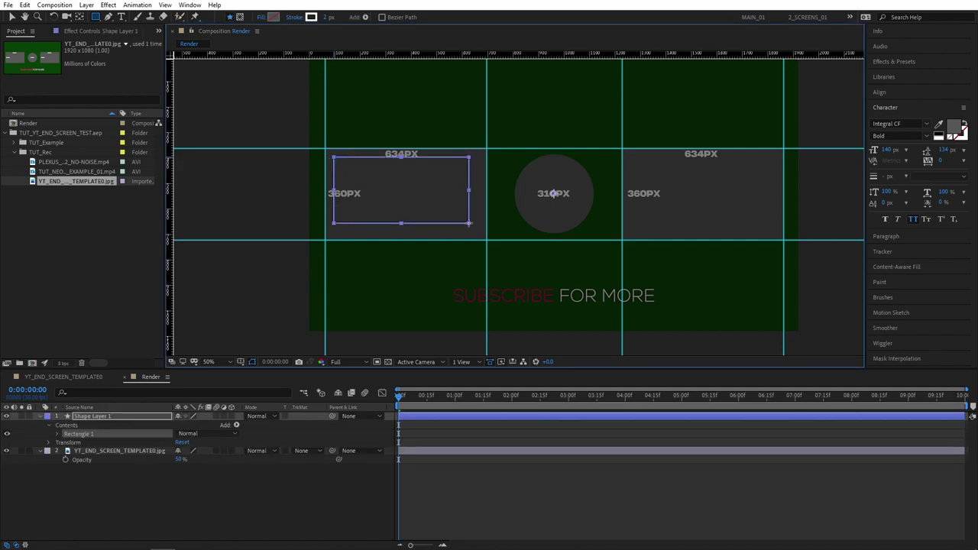
Step: Set Rectangle Path 1 size to 634 × 360
click(58, 433)
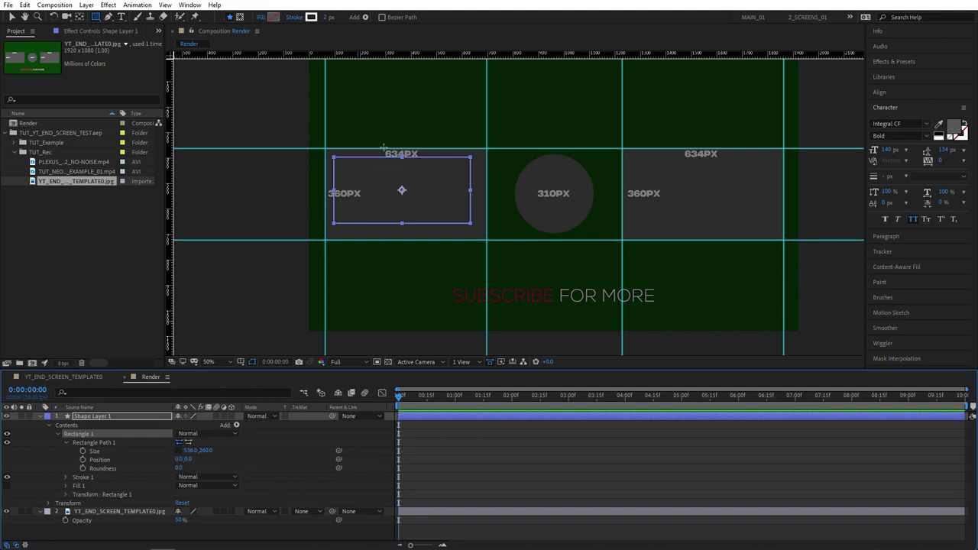
click(189, 451)
key(Return)
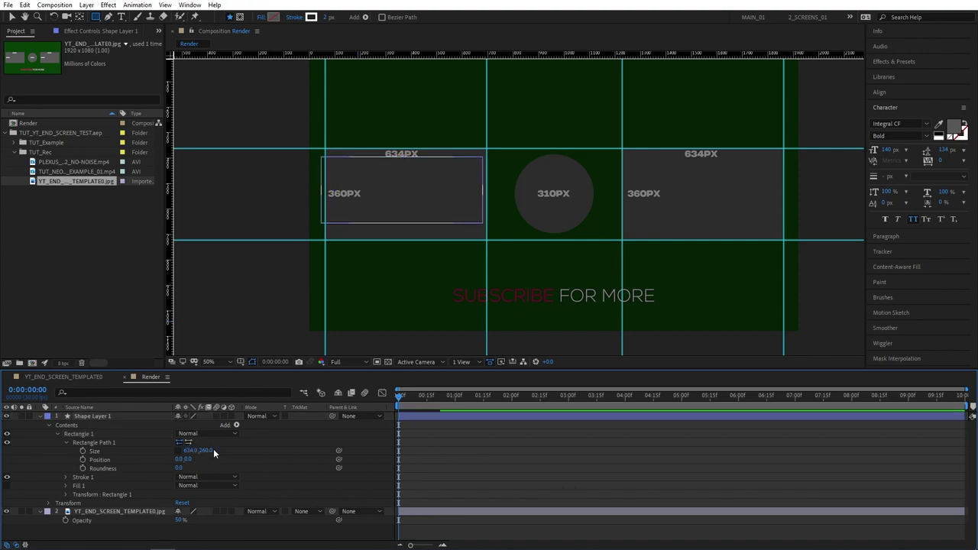
click(211, 450)
text(360)
key(Return)
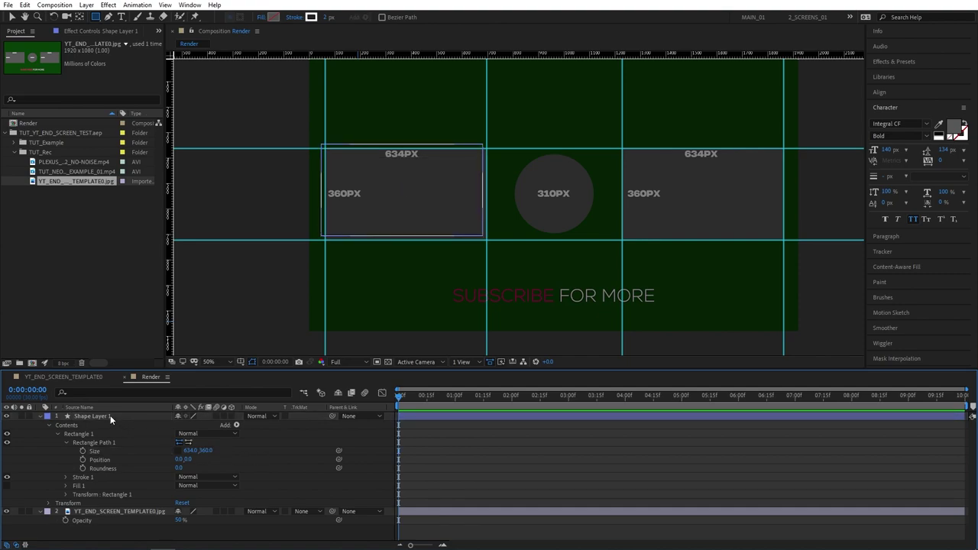
Step: Rename the shape layer to 'Left'
click(109, 416)
key(Return)
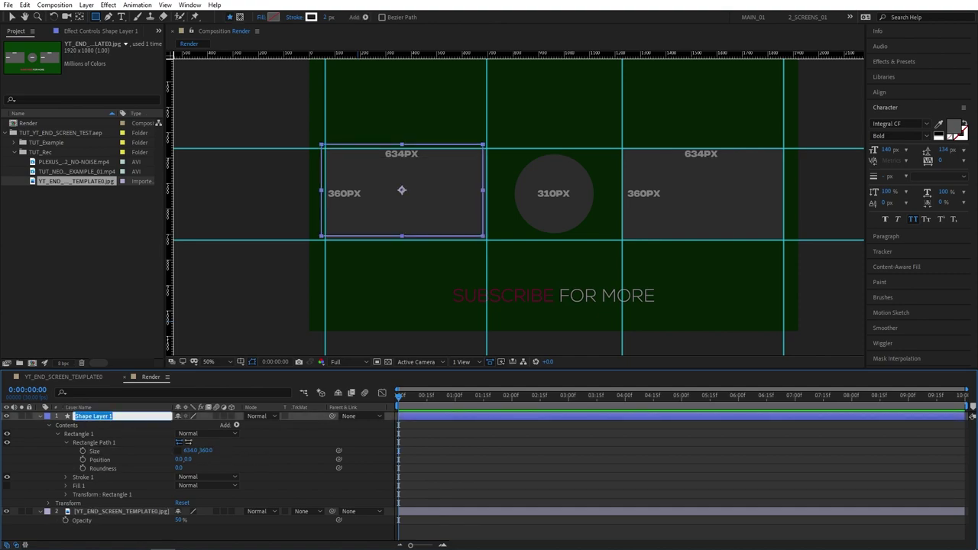
text(Left)
key(Return)
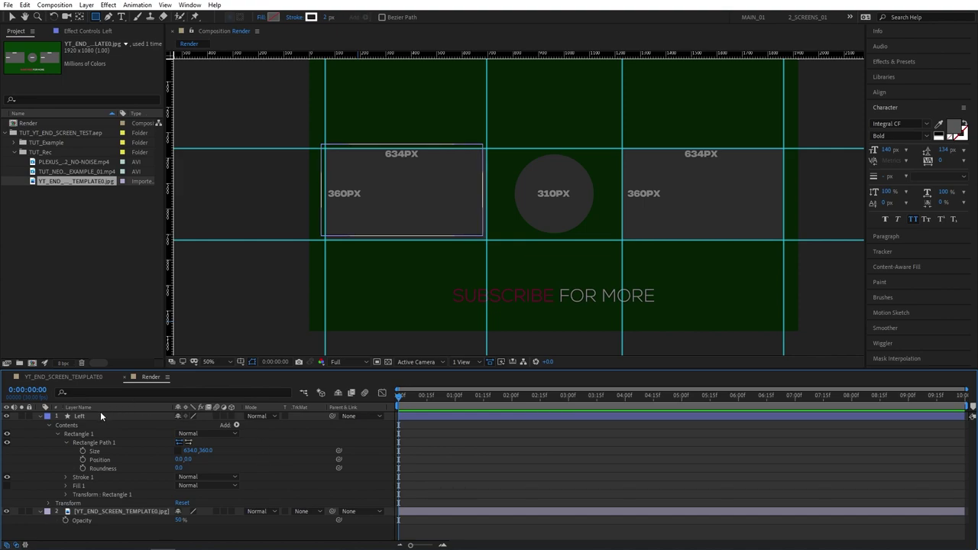
Step: Switch to the Selection tool, undo an accidental nudge, and check the View options
click(11, 17)
drag(398, 181, 411, 165)
key(ctrl+z)
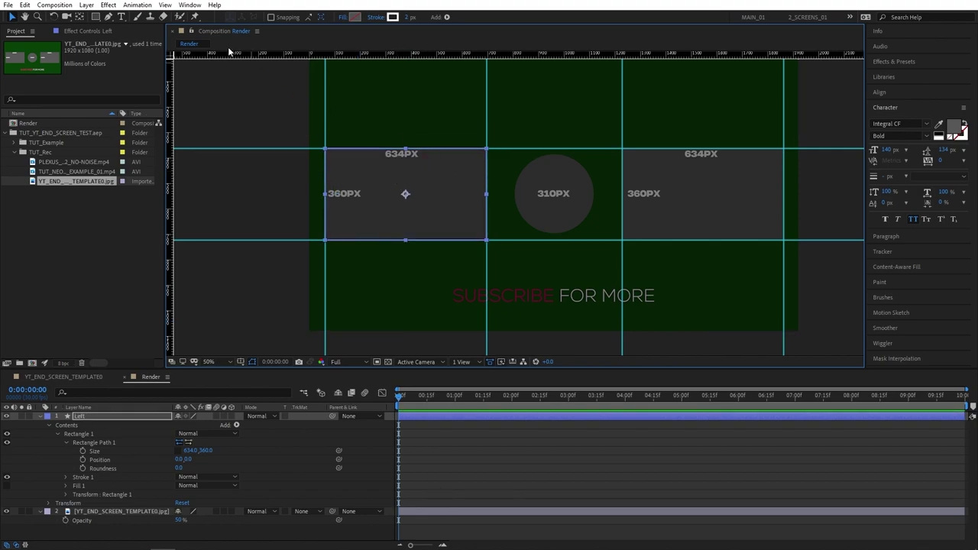
click(165, 5)
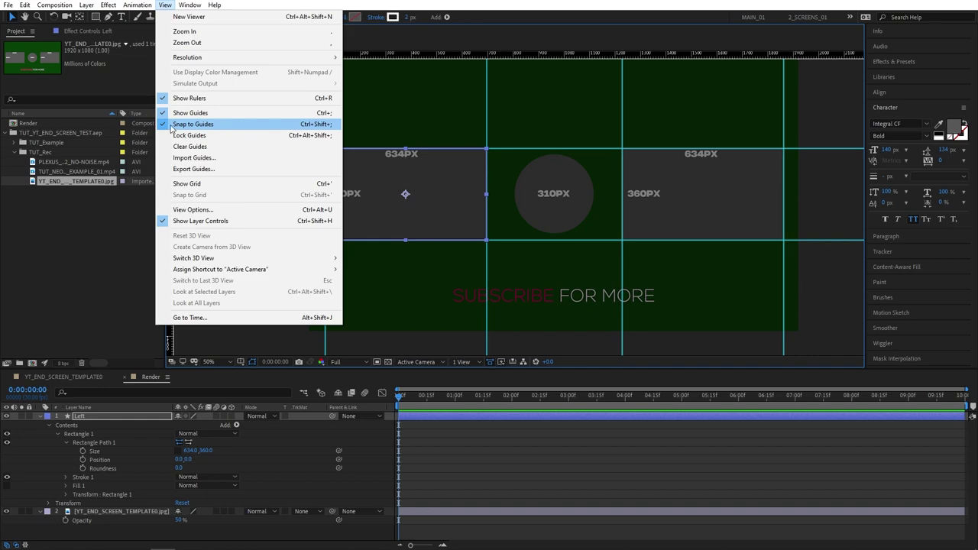
click(390, 197)
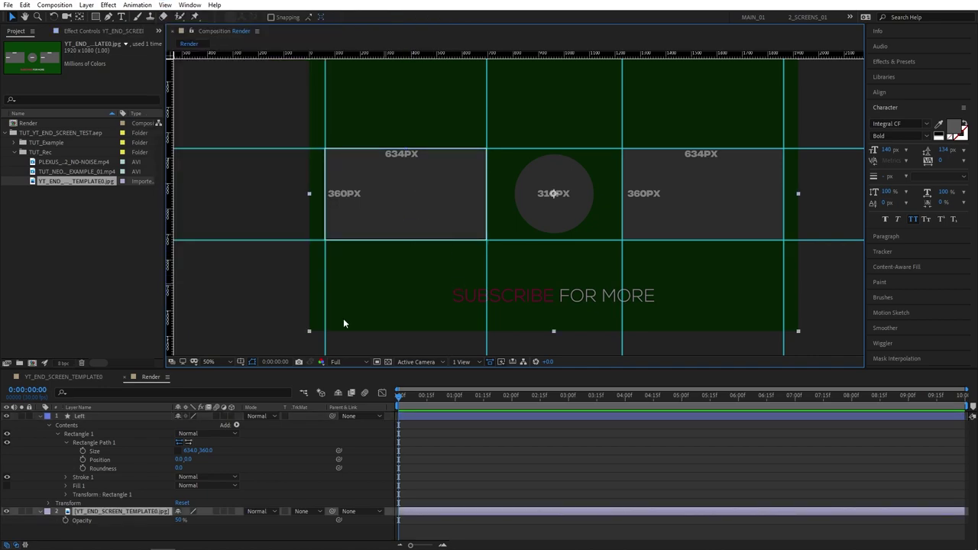
Step: Duplicate the Left layer, rename the copy 'Right', and move it onto the right box
click(85, 417)
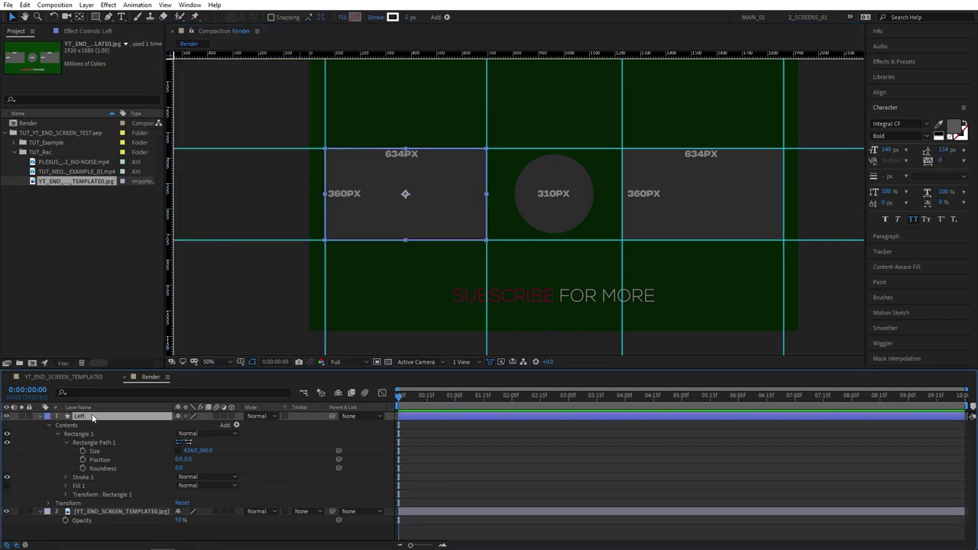
click(25, 5)
click(149, 136)
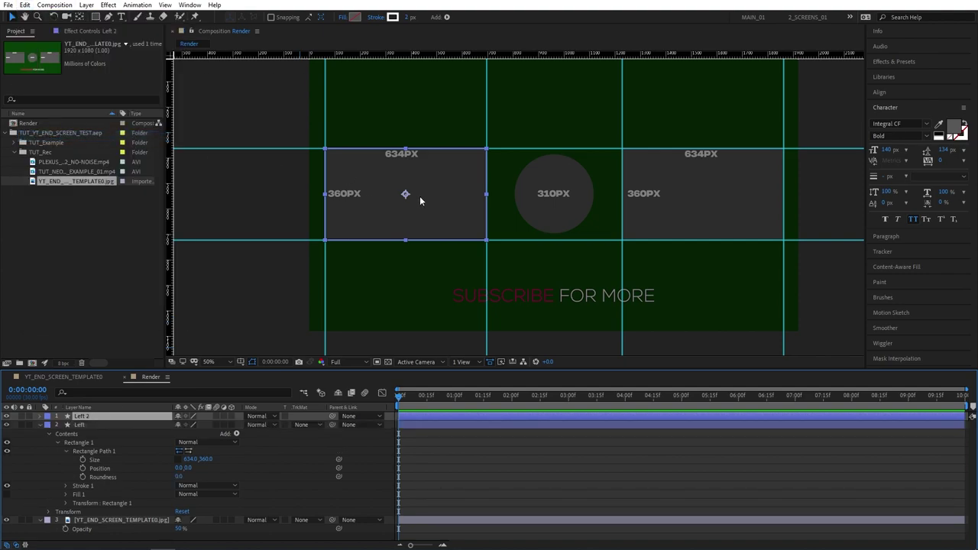
key(Return)
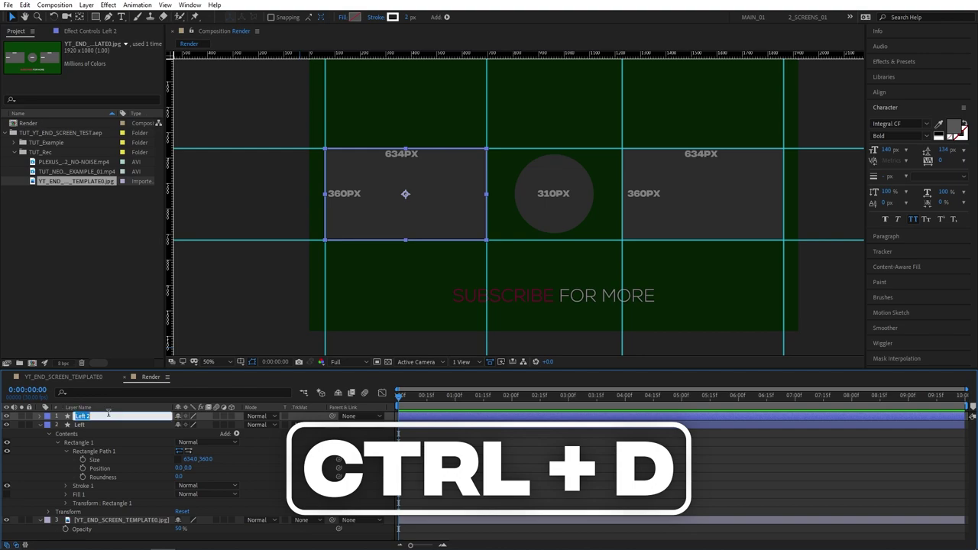
text(Right)
key(Return)
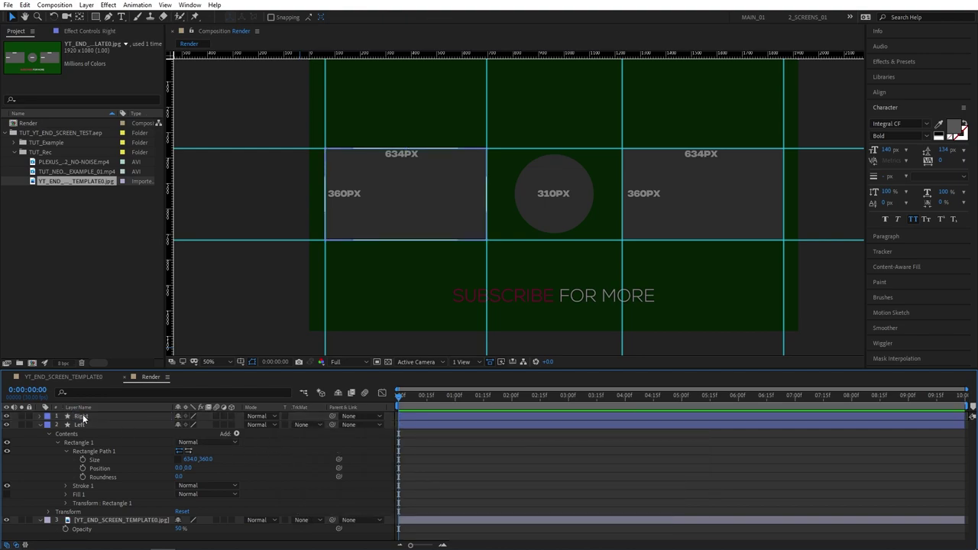
drag(406, 209, 686, 194)
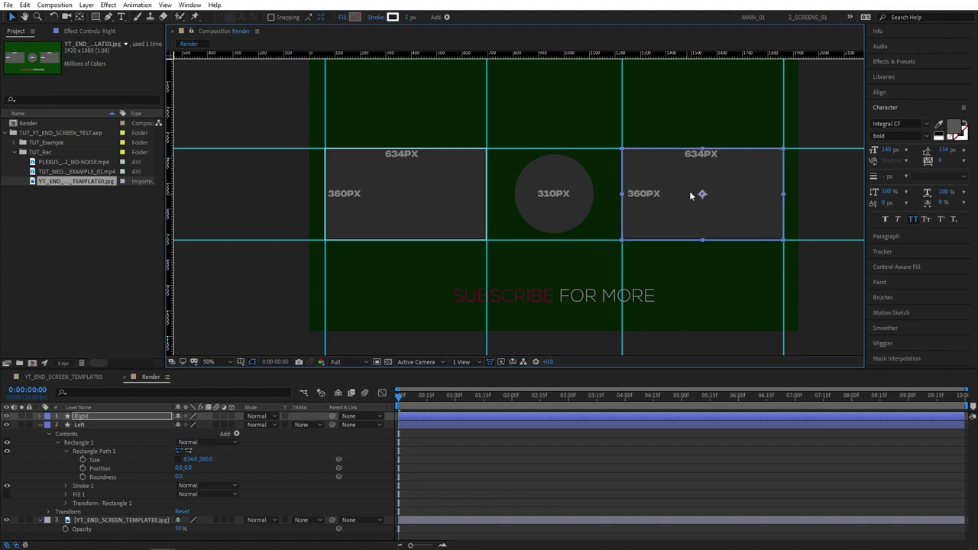
Step: Deselect, collapse the Left layer, and add a horizontal guide at the circle's top edge
click(383, 458)
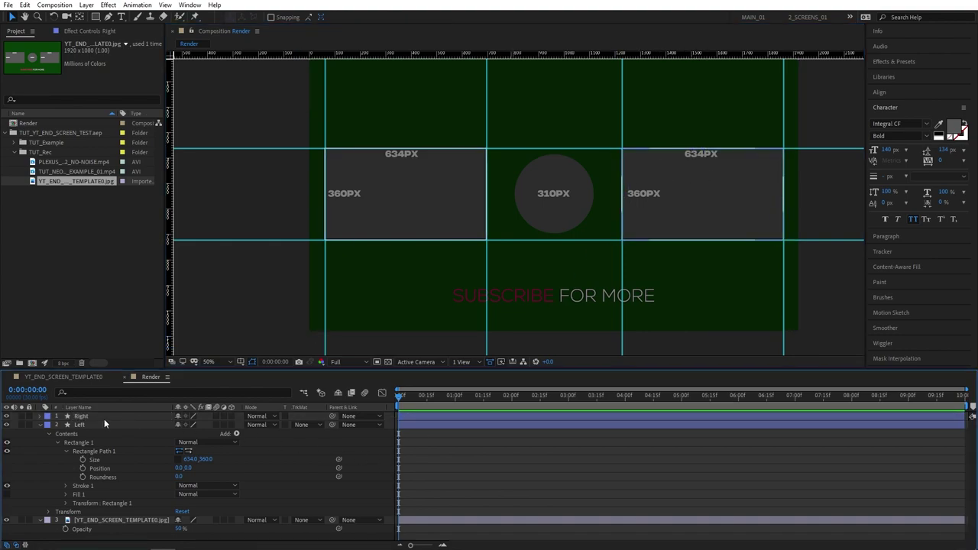
click(40, 424)
scroll(527, 166, up, 2)
scroll(519, 188, up, 1)
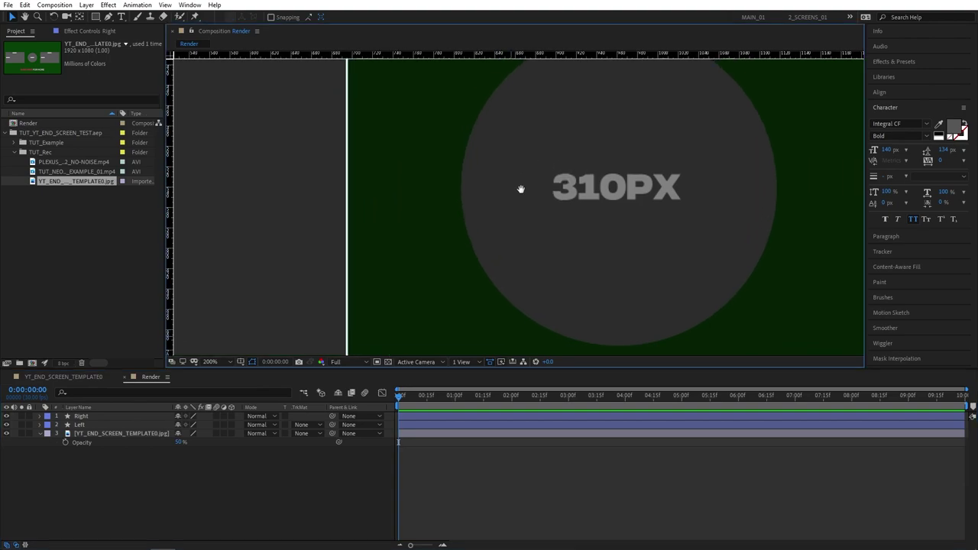
scroll(424, 189, up, 1)
scroll(425, 195, up, 2)
drag(411, 159, 487, 203)
drag(475, 56, 470, 153)
Step: Add a vertical guide at the 310PX circle's right edge
scroll(458, 160, up, 1)
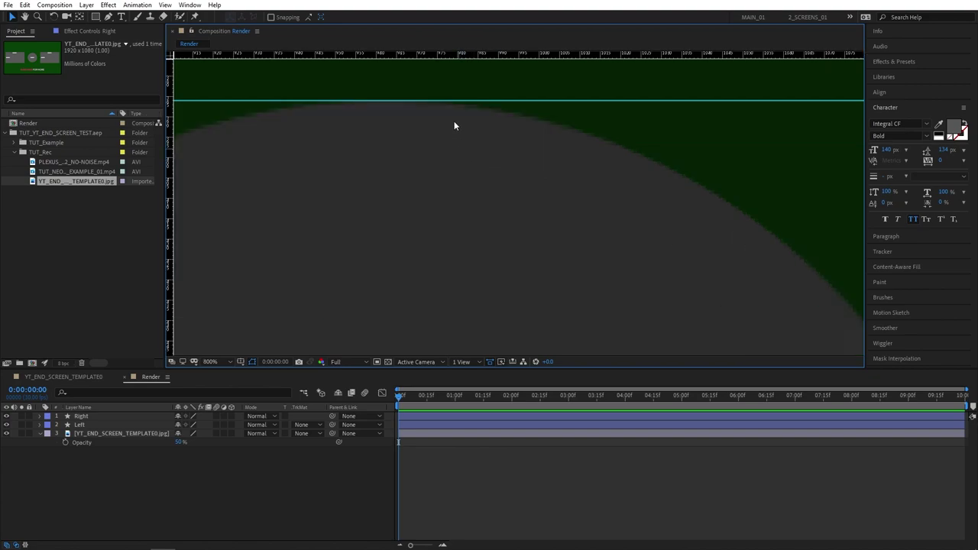
scroll(678, 233, up, 1)
scroll(504, 161, right, 5)
scroll(502, 110, down, 2)
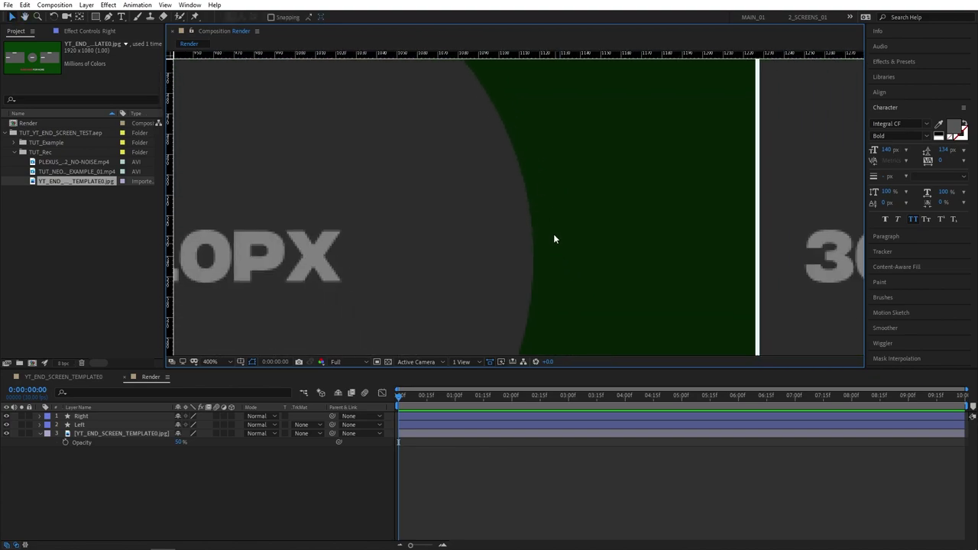
scroll(553, 234, right, 2)
scroll(527, 245, right, 1)
drag(171, 223, 526, 246)
scroll(525, 247, down, 6)
drag(395, 167, 461, 218)
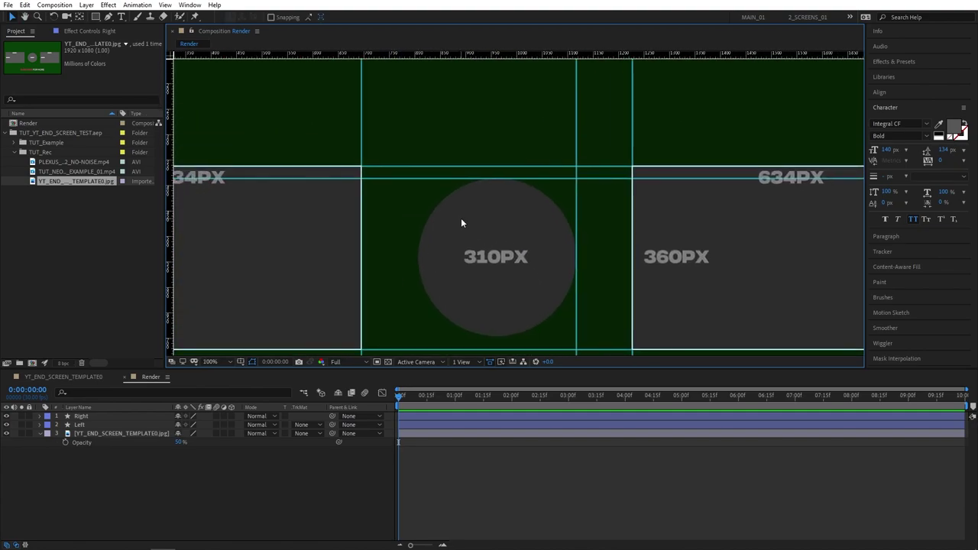
click(97, 18)
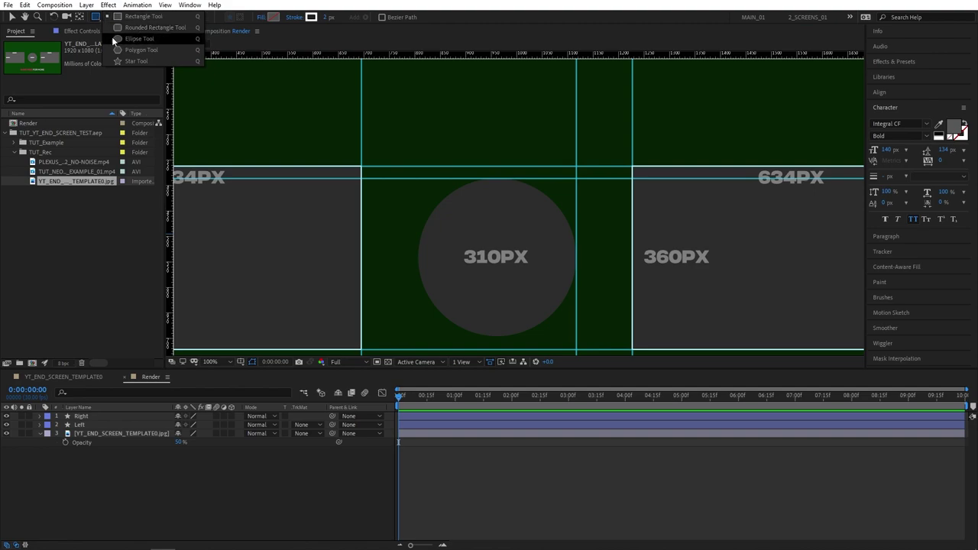
Step: Draw an ellipse and set its Ellipse Path size to 310 × 310
click(126, 38)
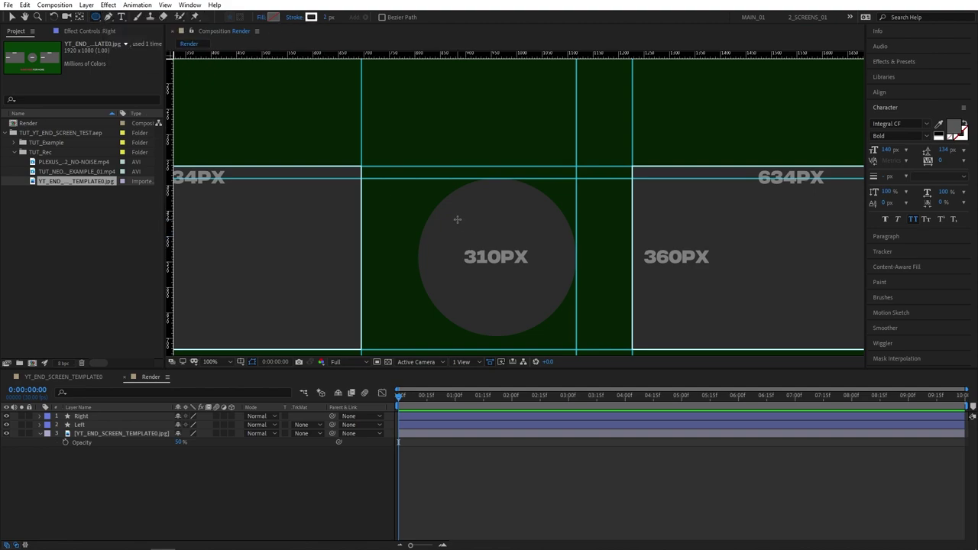
drag(457, 219, 546, 306)
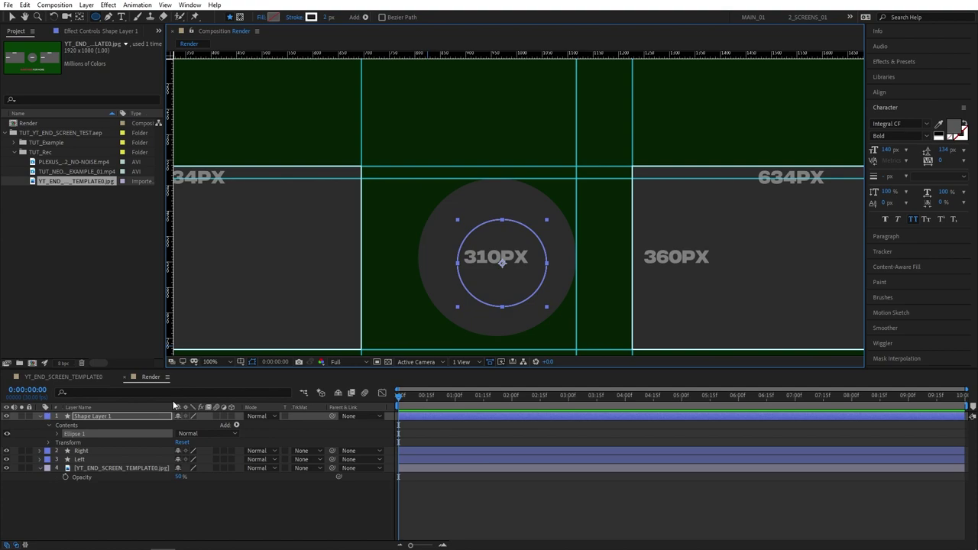
click(56, 435)
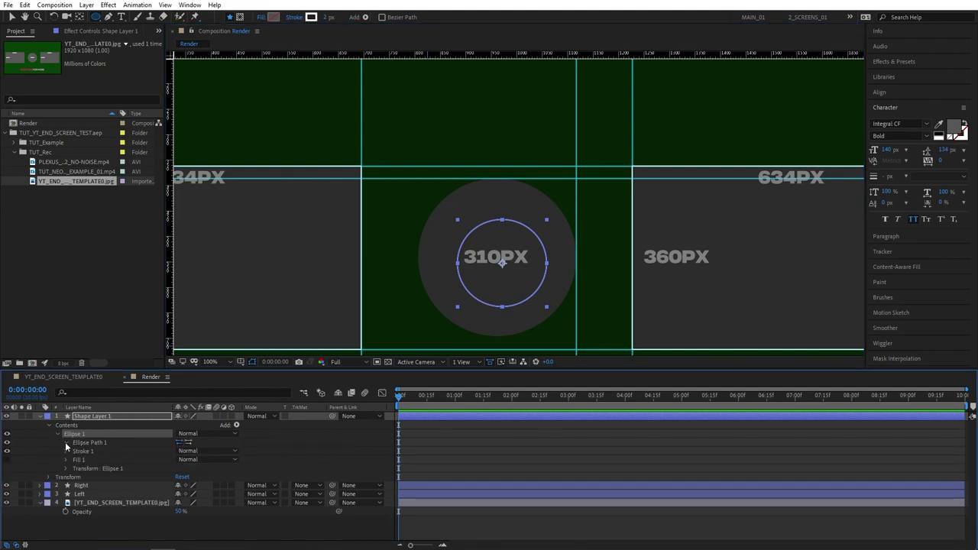
click(66, 443)
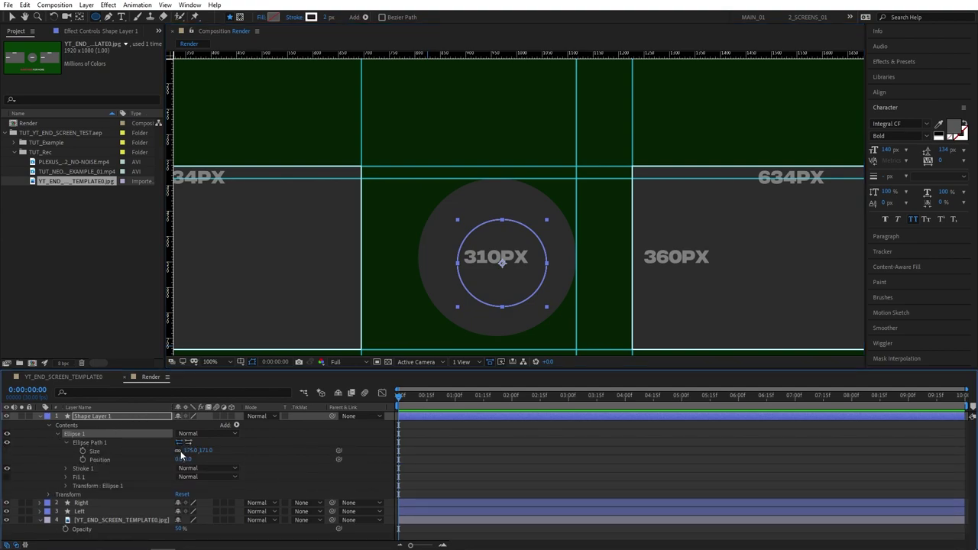
click(190, 450)
key(Tab)
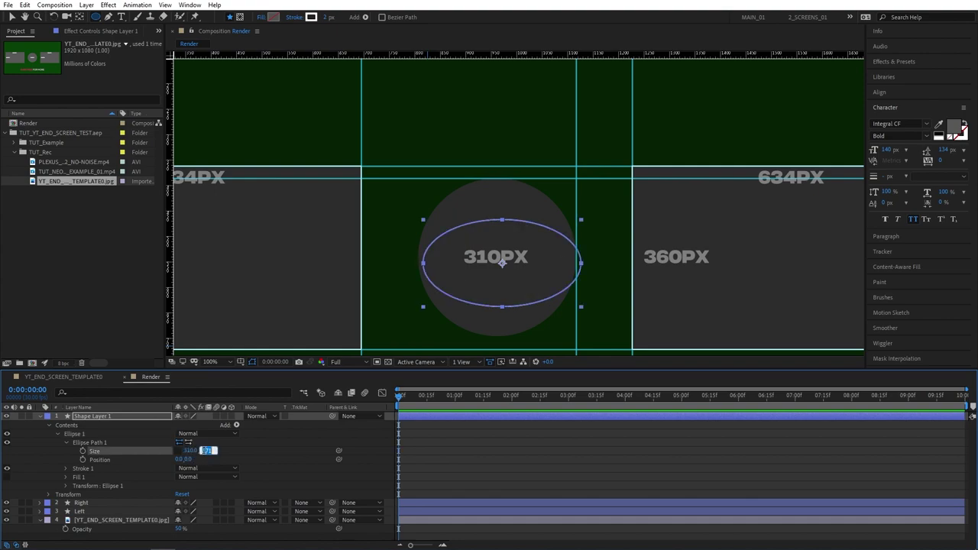
text(310)
key(Return)
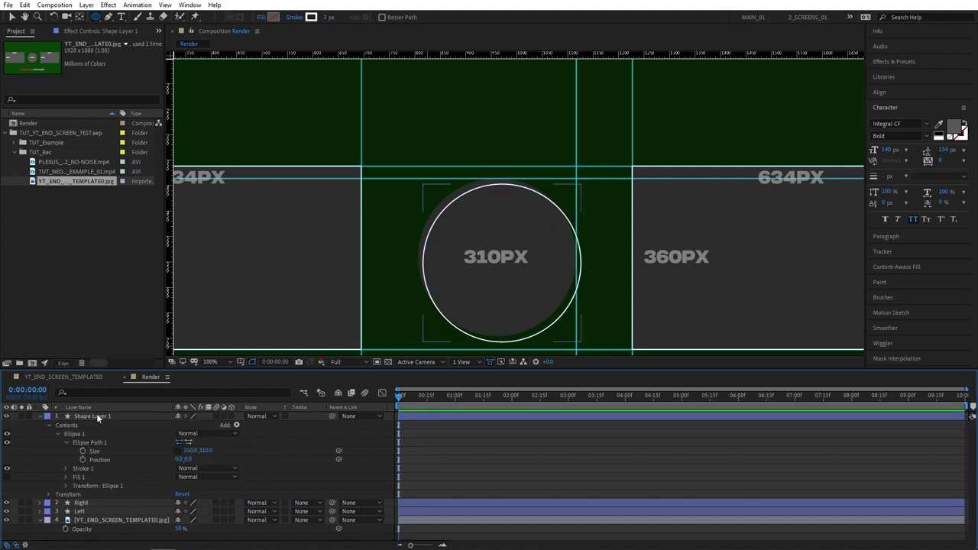
Step: Rename the ellipse layer 'Circle' and align it over the circular placeholder
click(94, 416)
key(Return)
text(Circle)
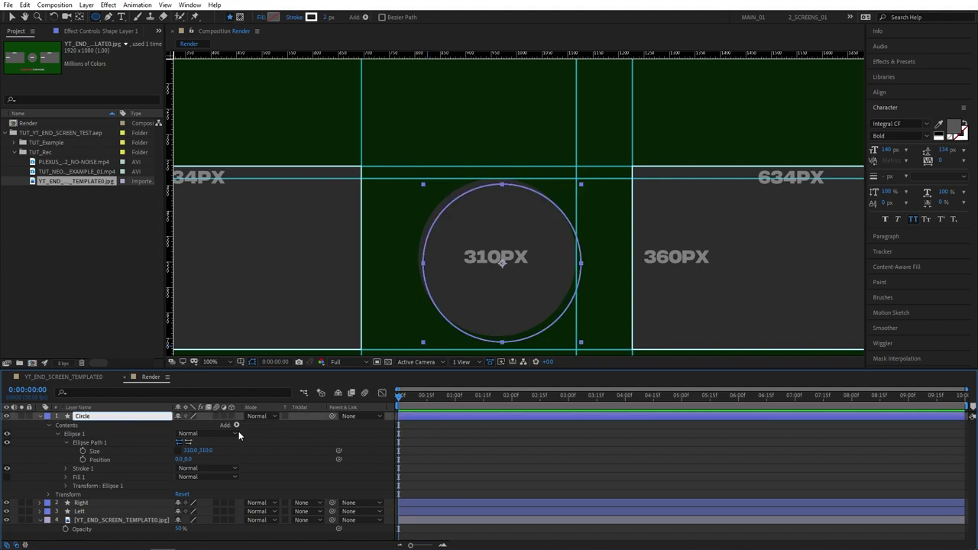
key(Return)
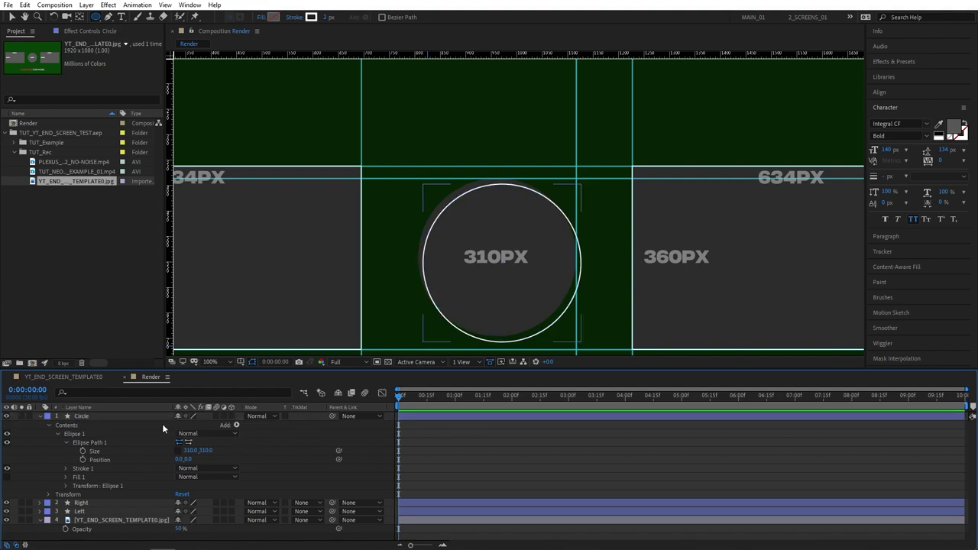
click(12, 16)
click(113, 419)
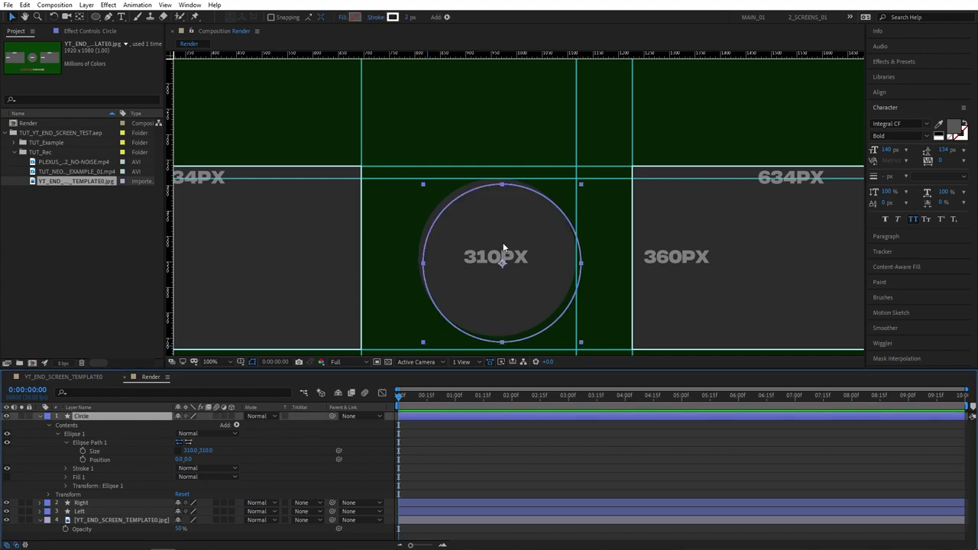
drag(504, 247, 502, 237)
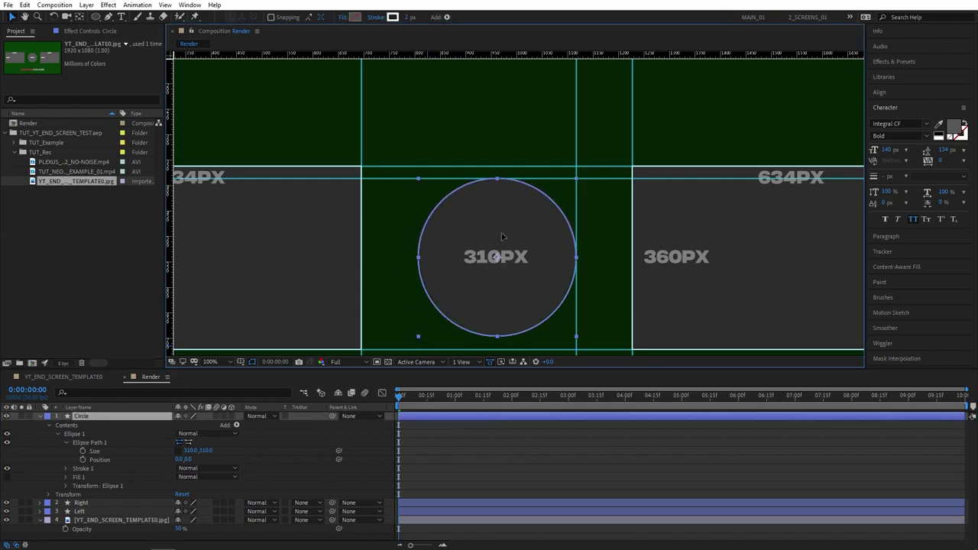
key(comma)
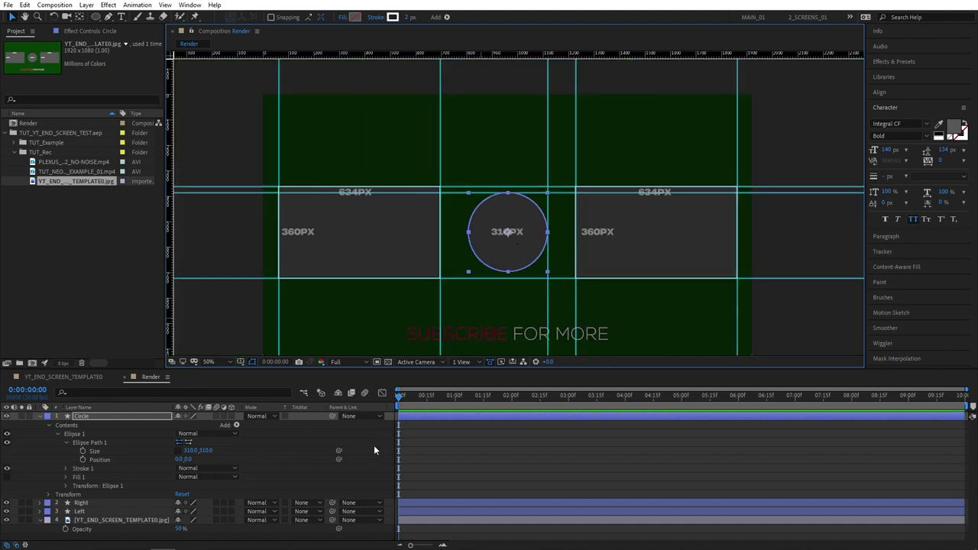
Step: Hide the guides and turn off the rulers
click(242, 361)
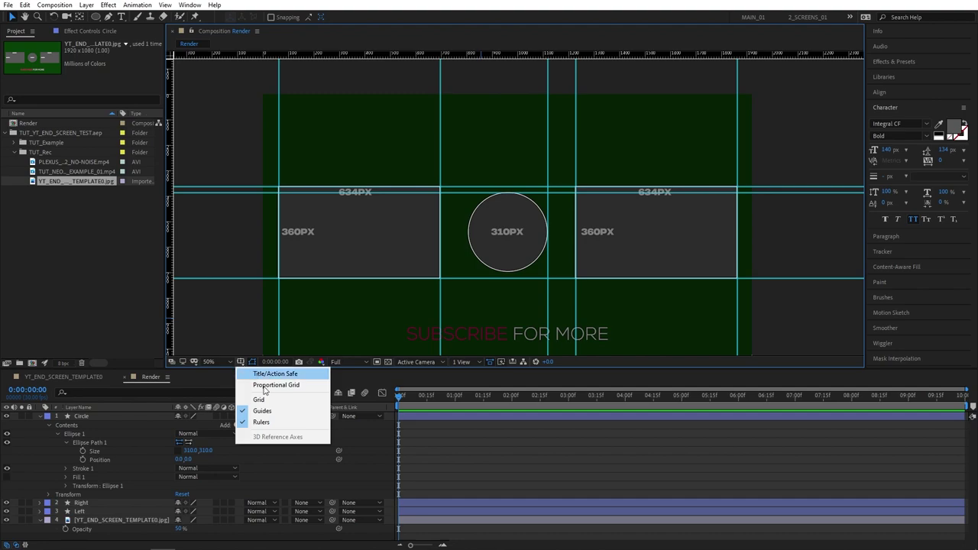
click(267, 412)
click(241, 361)
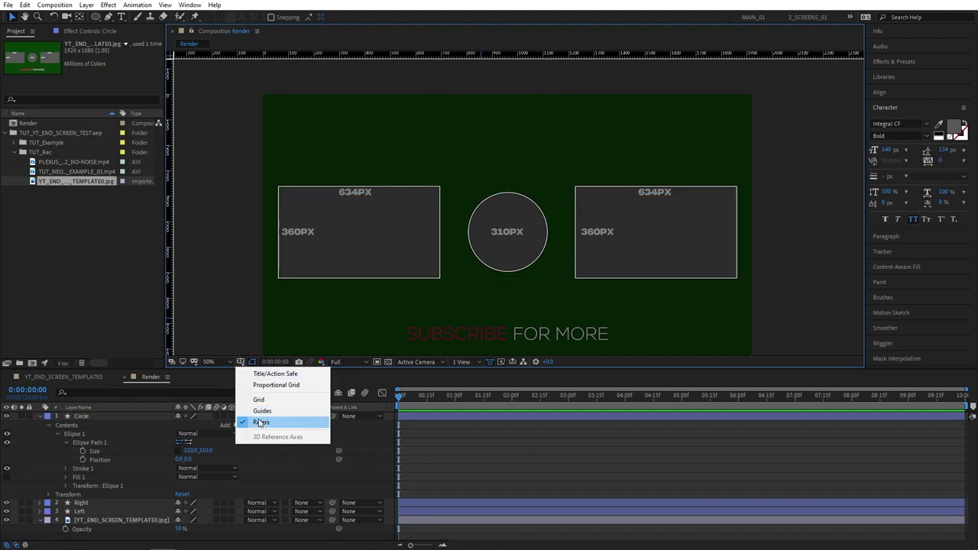
click(260, 421)
Step: Select the left rectangle and centre it in the zoomed-in view
scroll(379, 284, down, 1)
click(435, 183)
scroll(439, 183, up, 2)
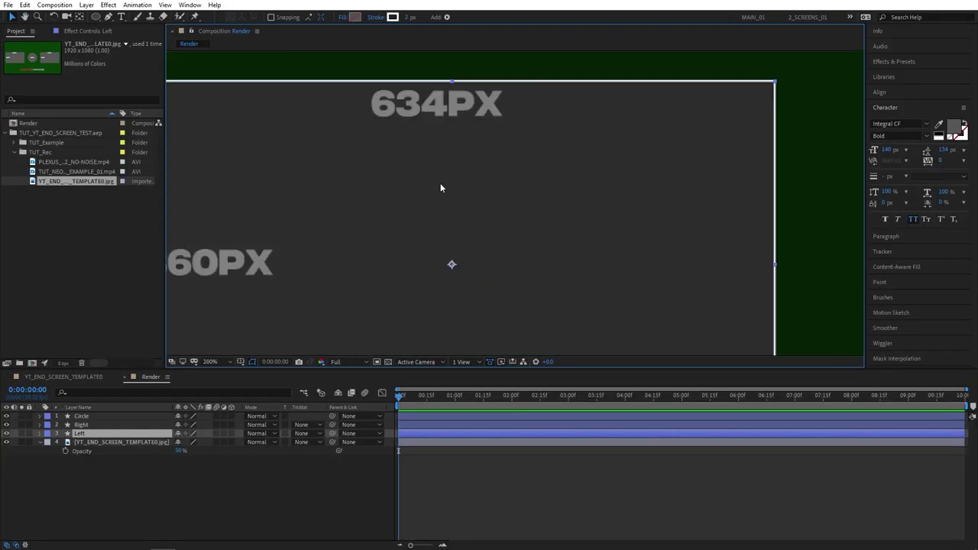
scroll(440, 183, down, 1)
drag(440, 183, 453, 158)
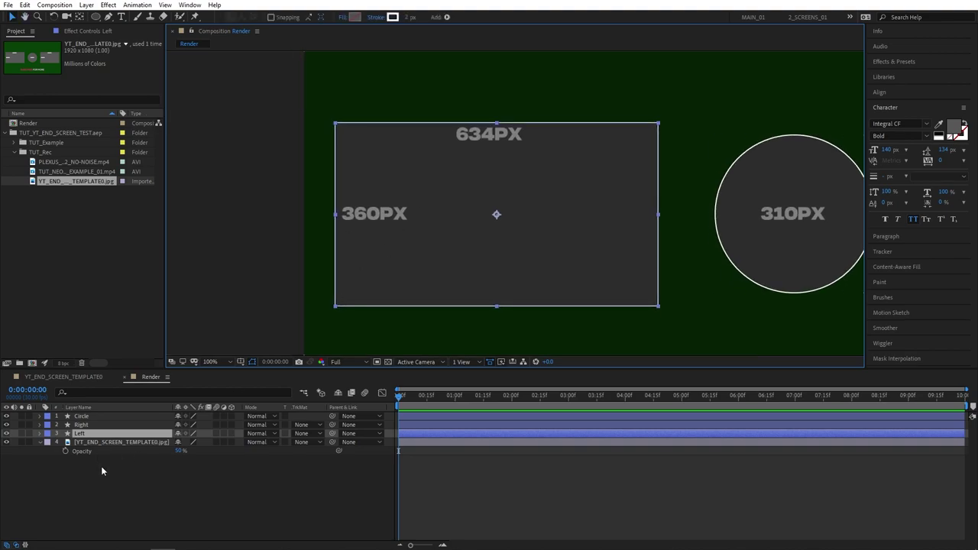
click(909, 62)
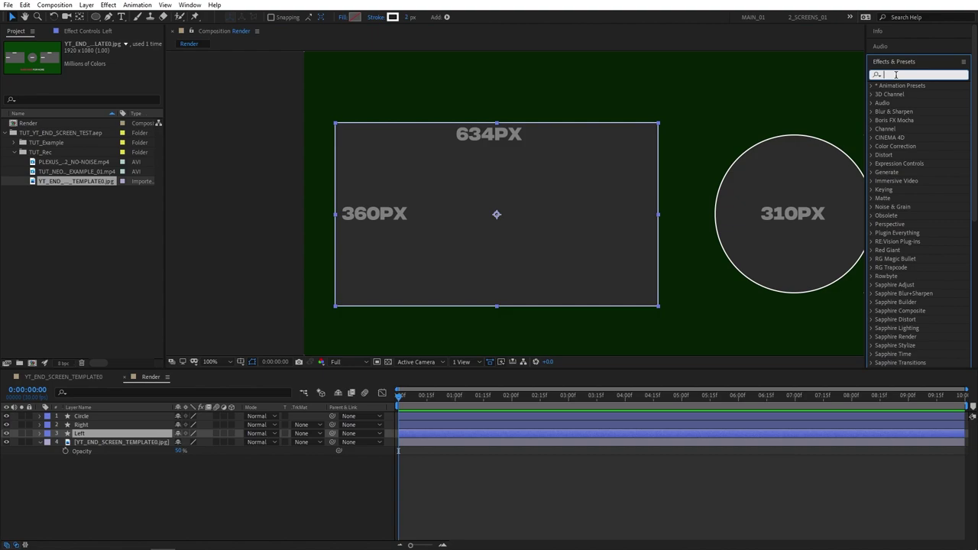
Step: Apply the Vegas effect from a 'vegas' search to the Left layer
text(vegas)
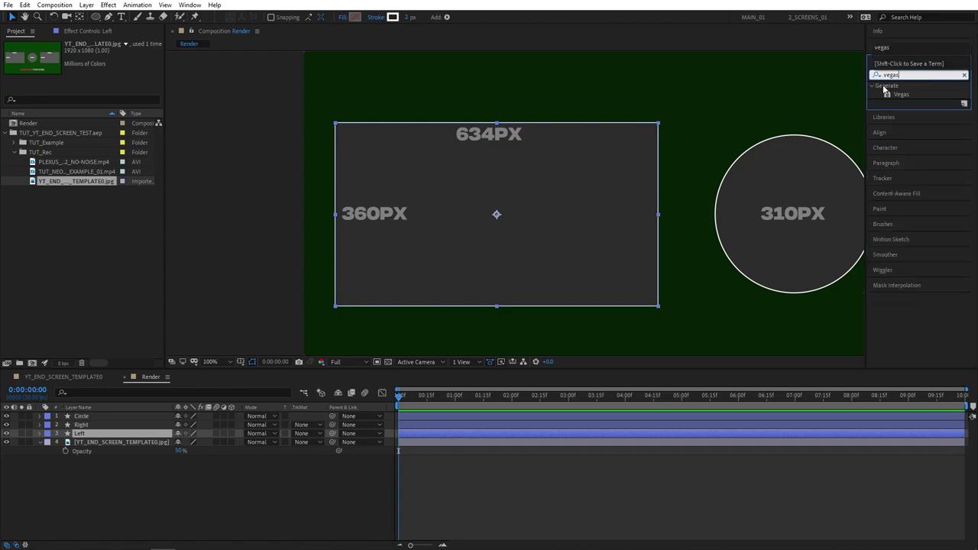
drag(901, 94, 87, 433)
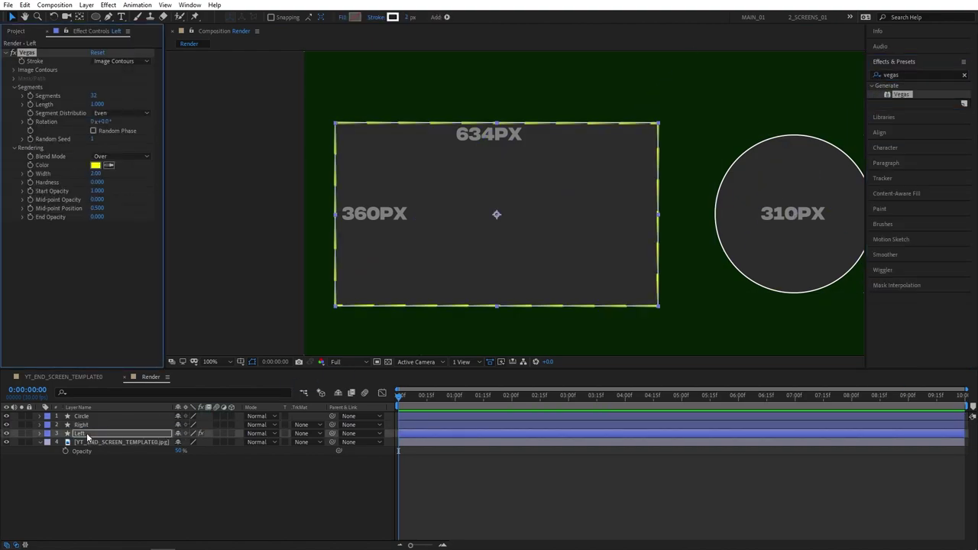
click(252, 362)
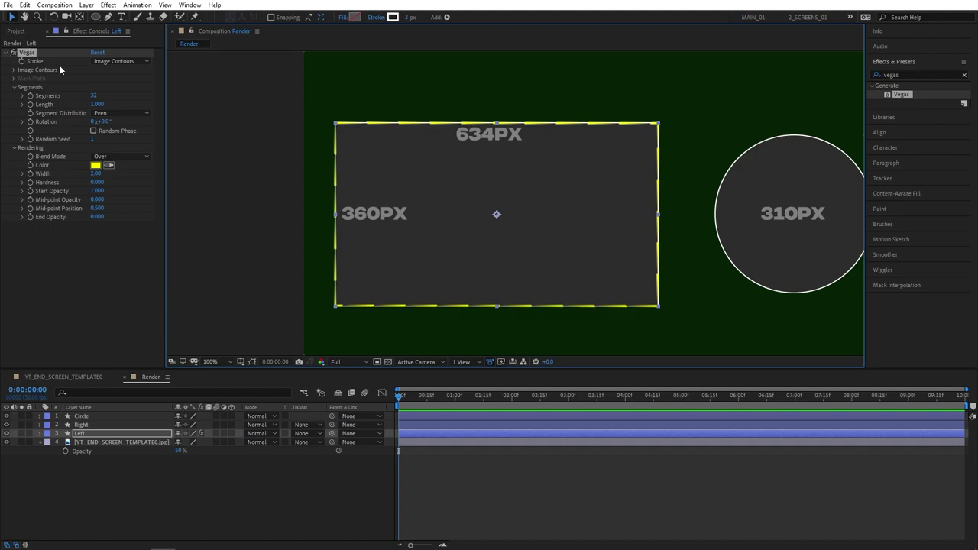
Step: Set the Vegas outline to 2 segments with the Transparent blend mode
drag(167, 155, 193, 157)
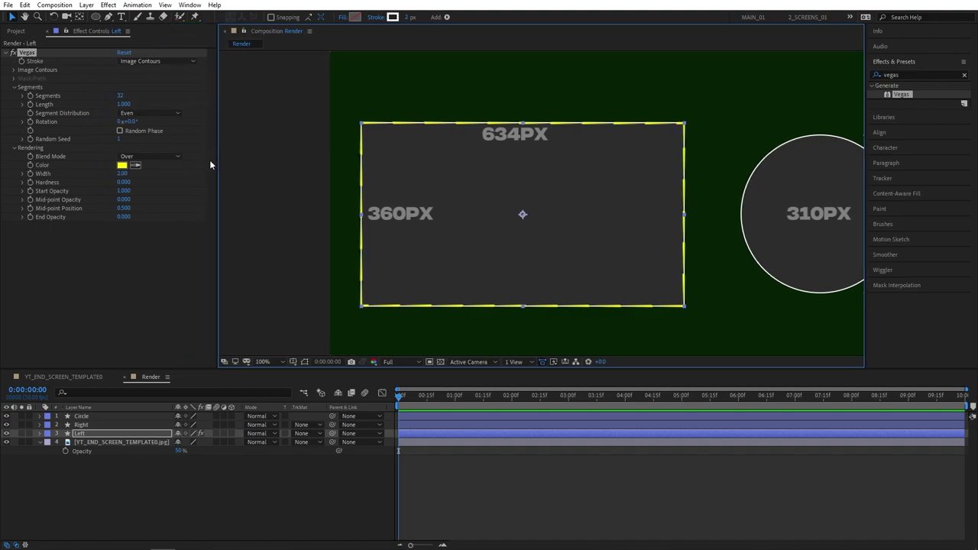
click(120, 95)
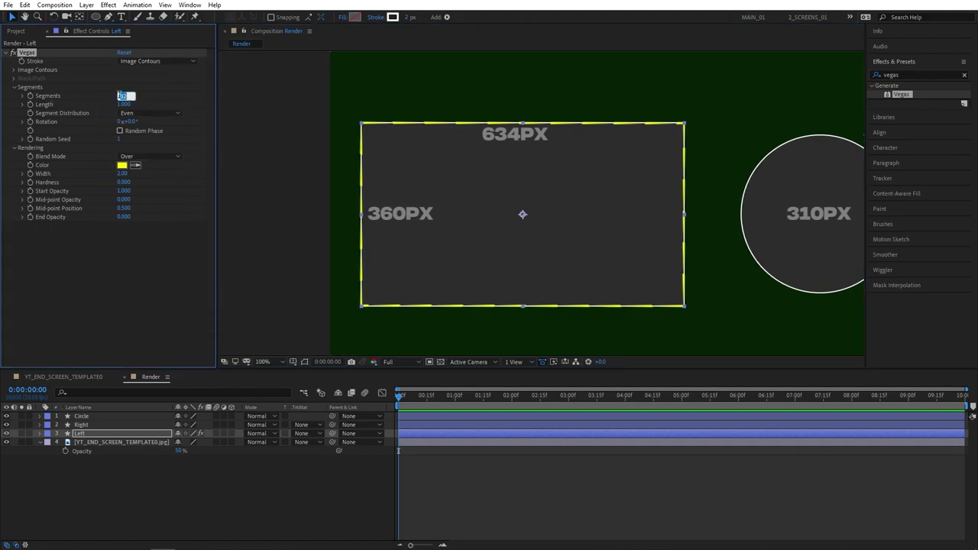
text(2)
key(Return)
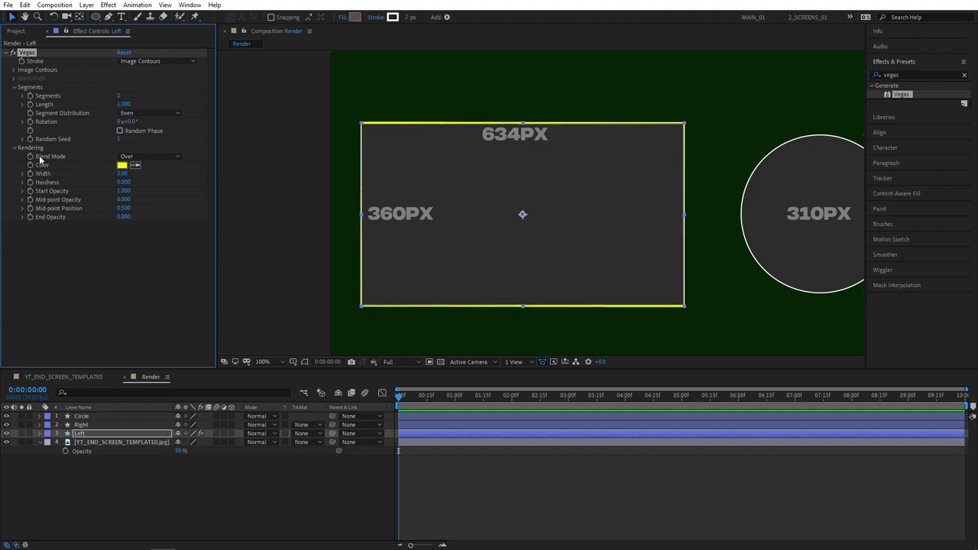
click(142, 156)
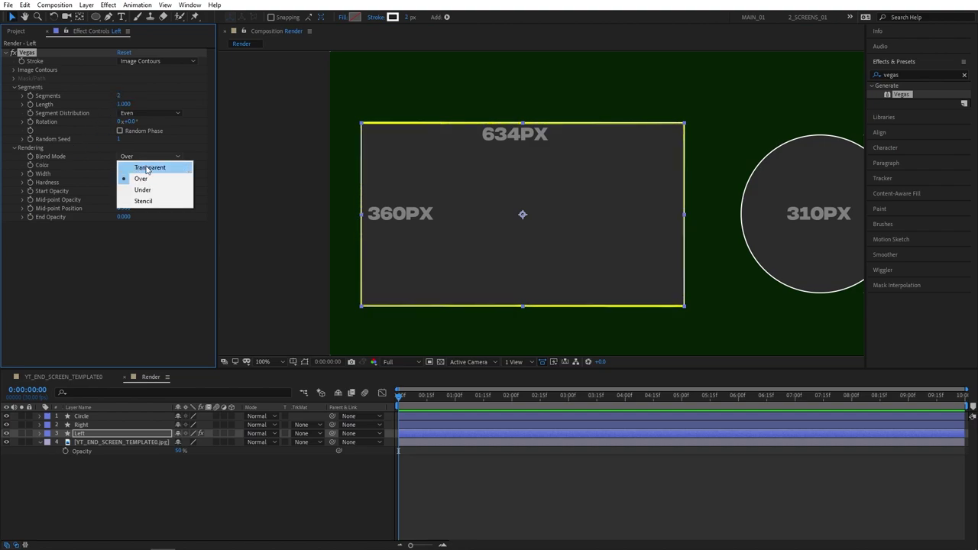
click(148, 168)
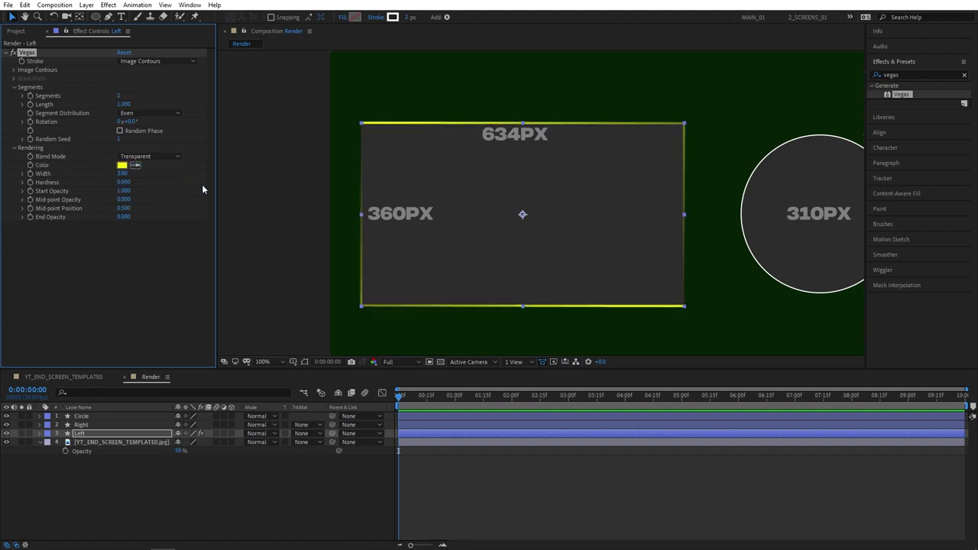
click(22, 220)
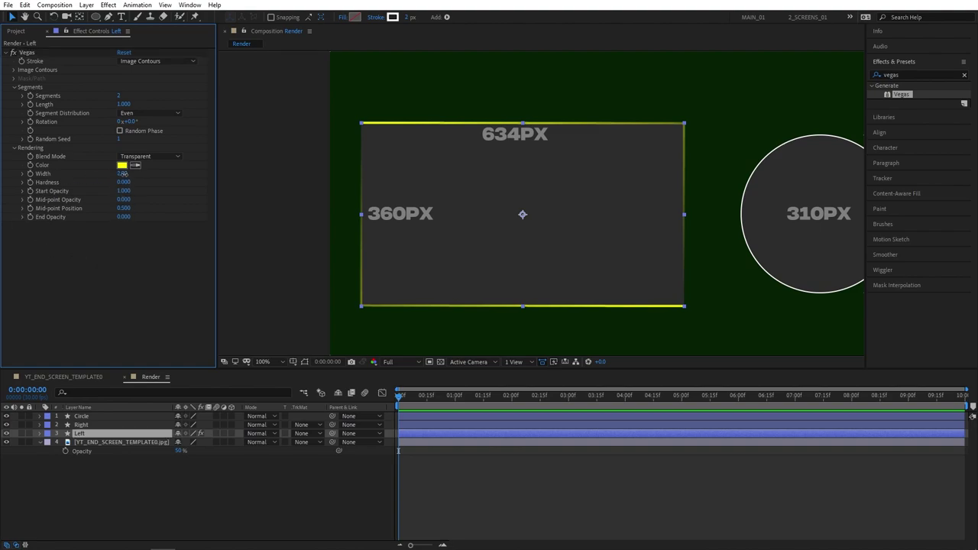
Step: Set the outline width to 6 and the end opacity to 0.3
click(122, 173)
text(6)
key(Return)
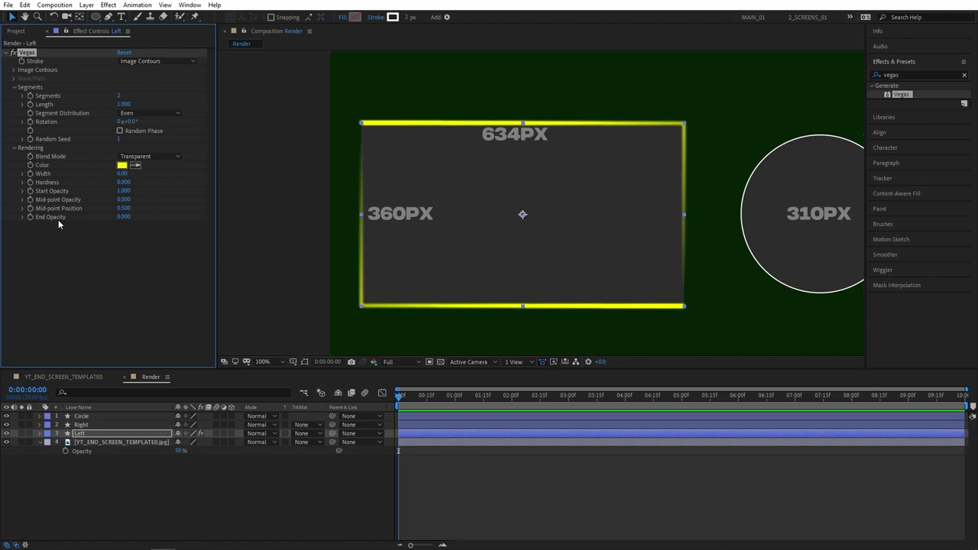
click(123, 217)
key(Return)
click(232, 479)
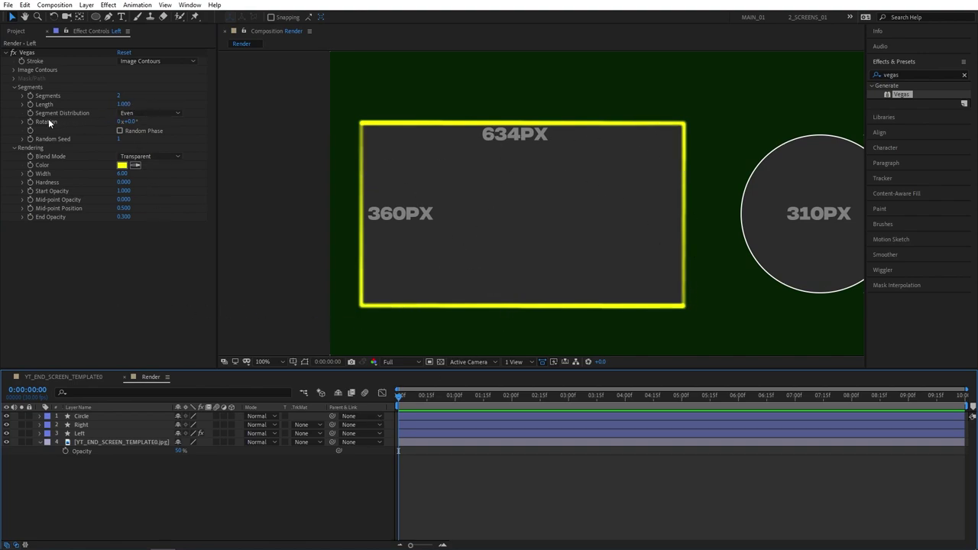
Step: Rotate the Vegas outline segments to 58 degrees
drag(132, 122, 145, 122)
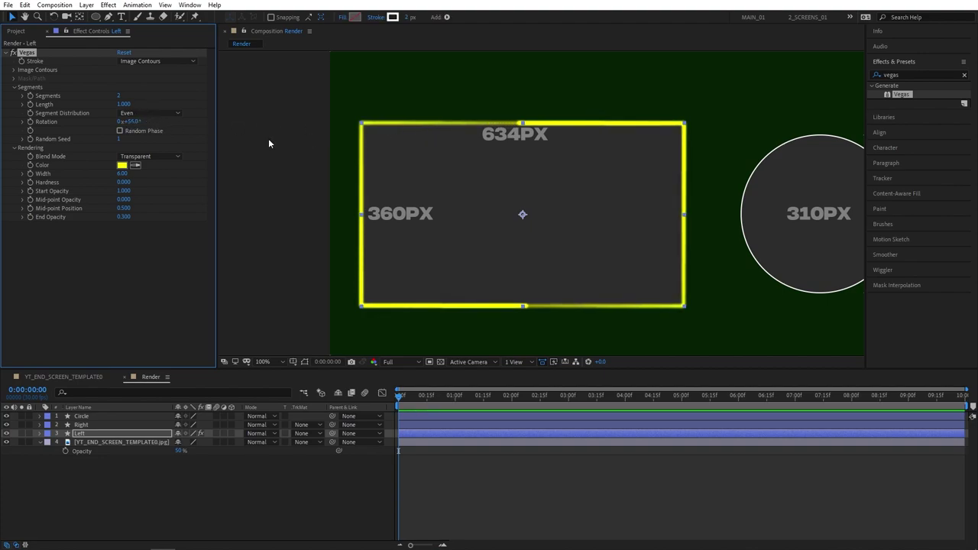
click(132, 122)
key(Return)
click(155, 292)
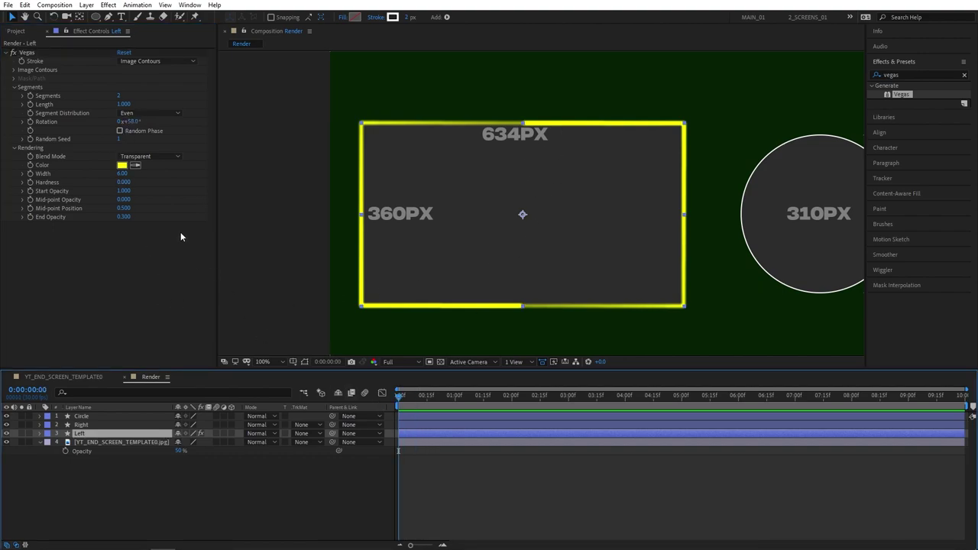
click(123, 165)
Step: Change the Left outline's Vegas colour from yellow to hot pink
drag(156, 54, 158, 36)
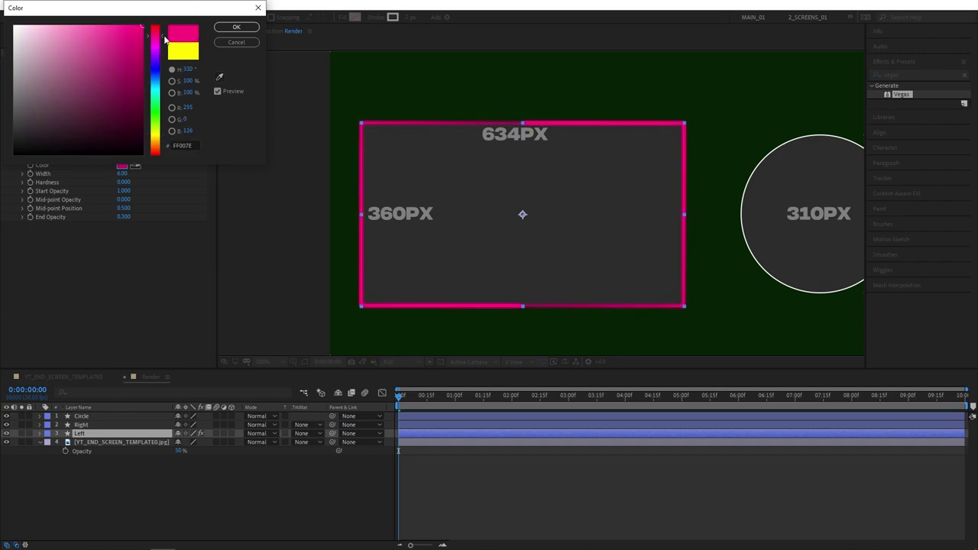
click(236, 27)
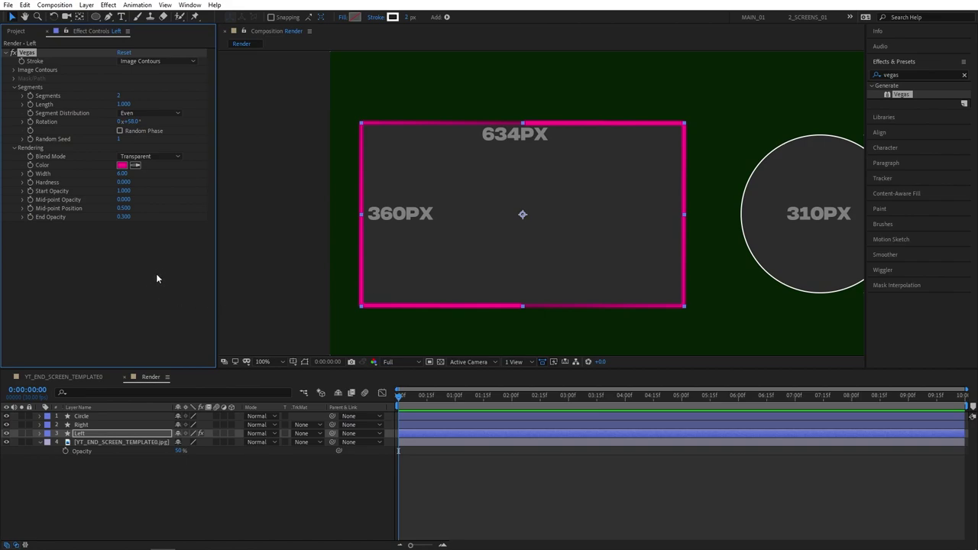
click(397, 396)
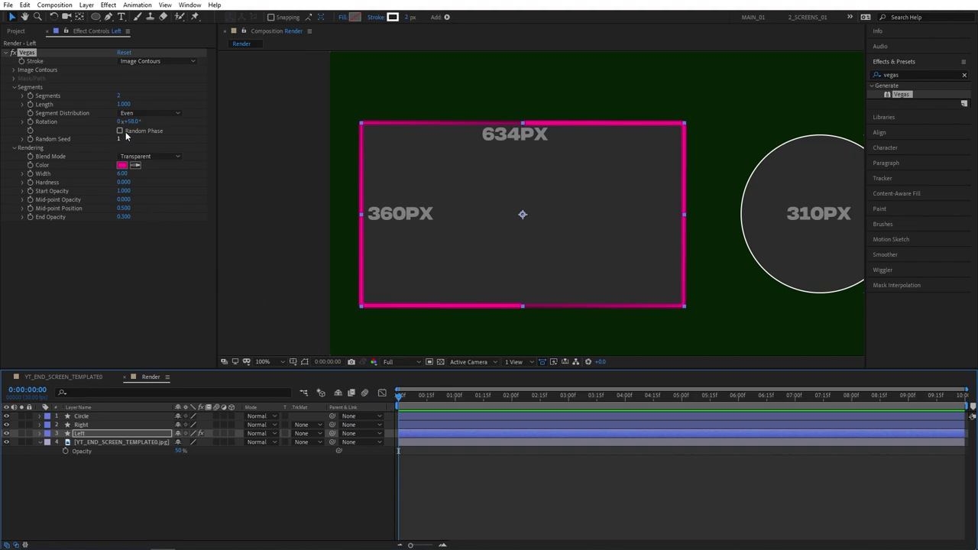
Step: Keyframe the Vegas rotation from 0 at the start to 1x revolution at the end
click(29, 122)
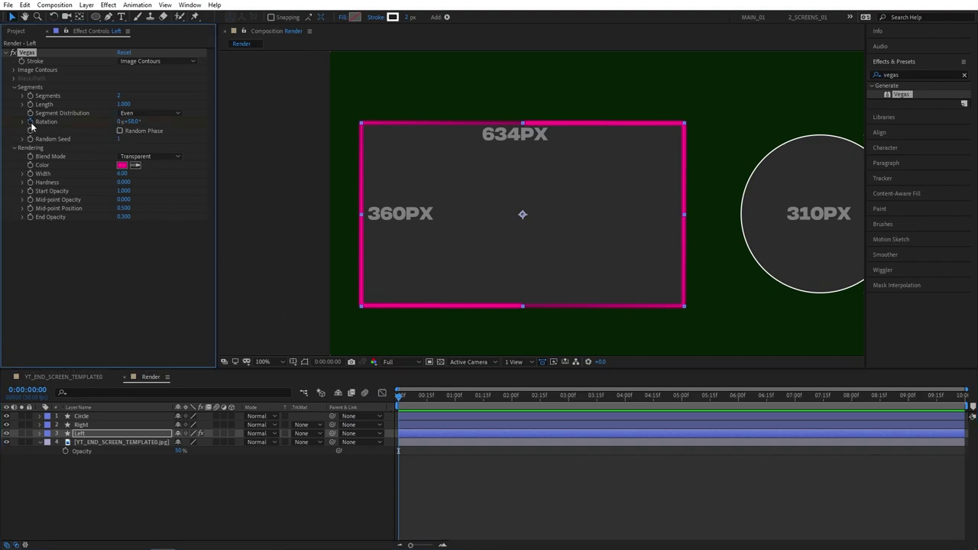
key(u)
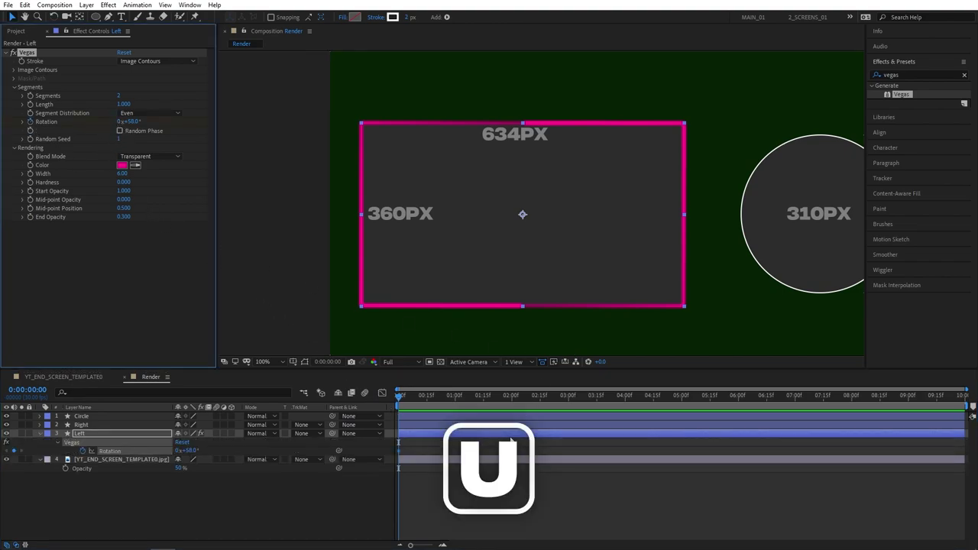
drag(400, 397, 964, 450)
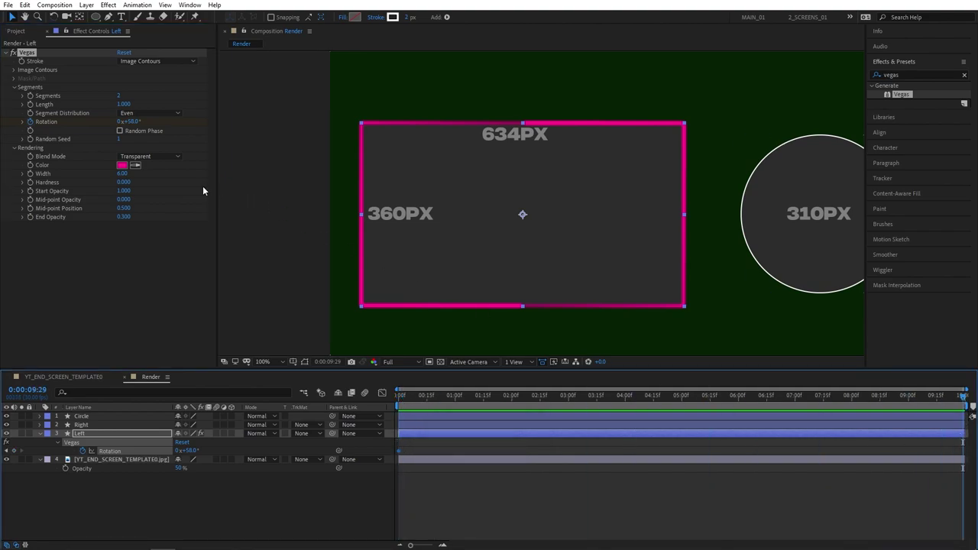
click(117, 120)
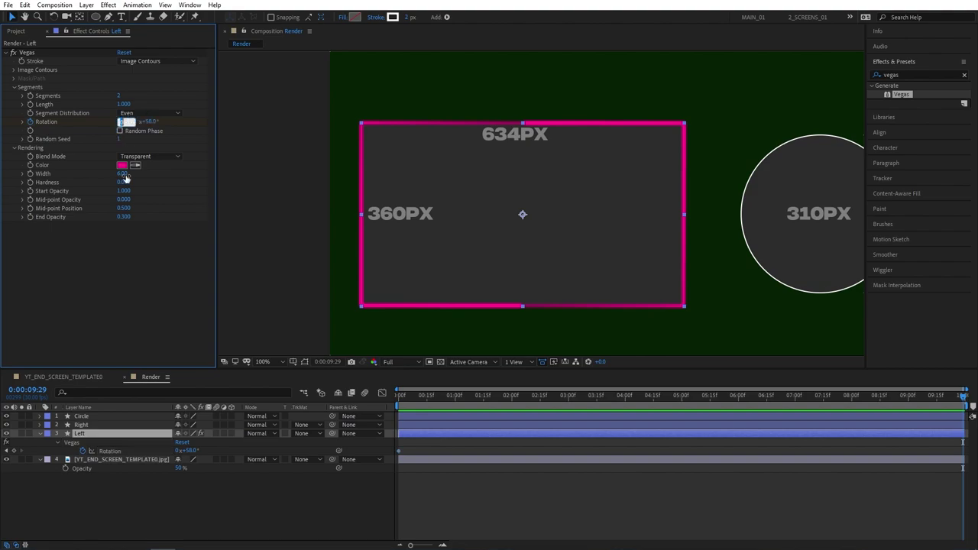
text(1)
click(134, 293)
Step: Preview the rotating outline and return to the first frame
key(space)
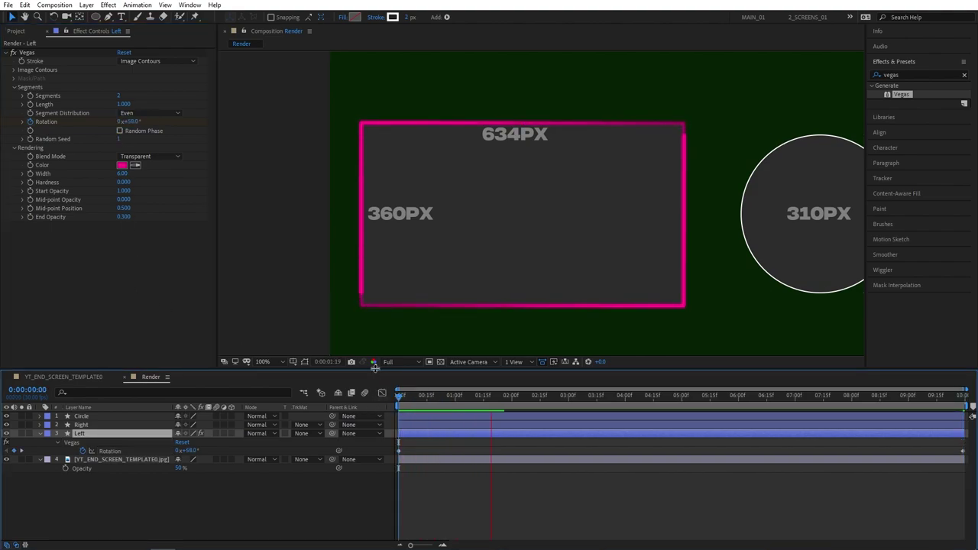
key(space)
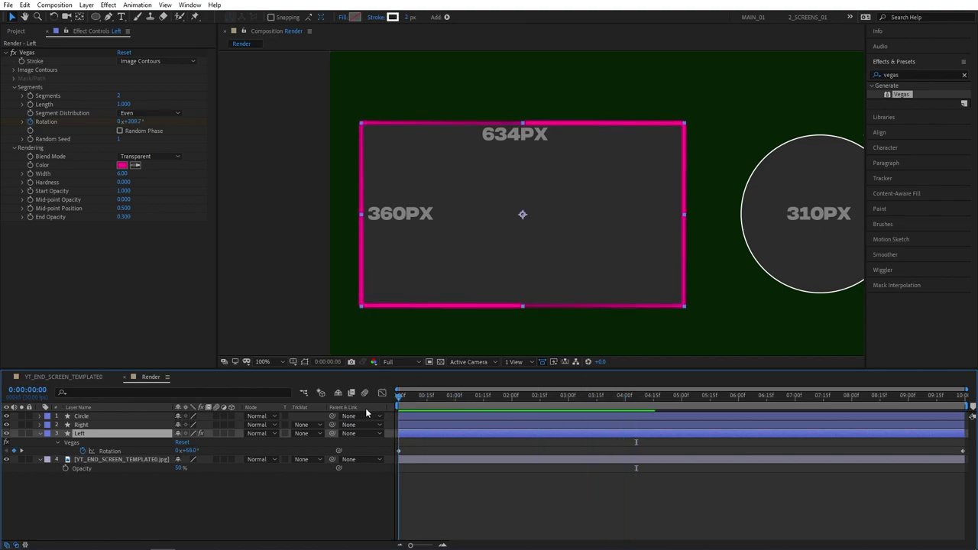
mouse_move(485, 403)
mouse_down()
mouse_move(429, 404)
mouse_move(533, 404)
mouse_move(333, 410)
mouse_up()
click(134, 498)
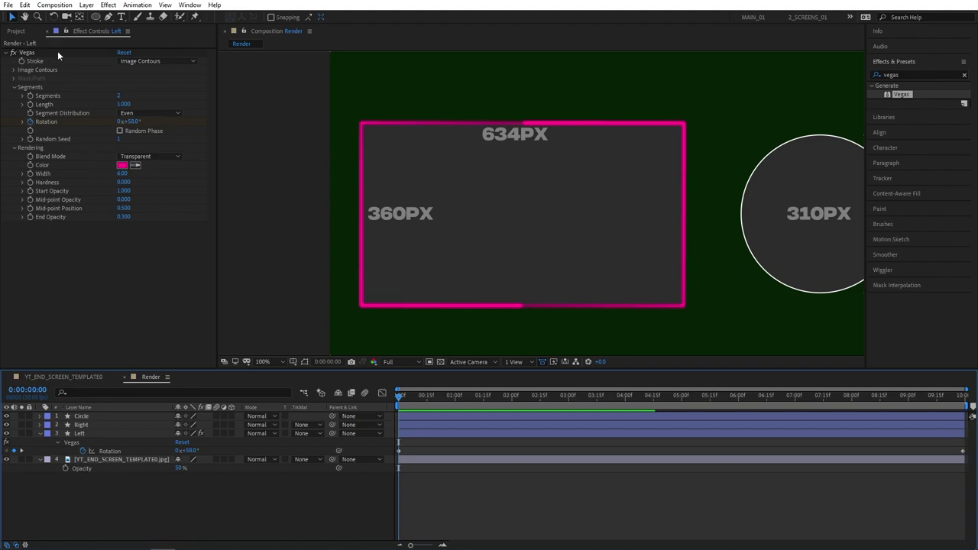
Step: Copy the Left layer's Vegas effect onto the Circle and Right layers
click(27, 52)
key(ctrl+c)
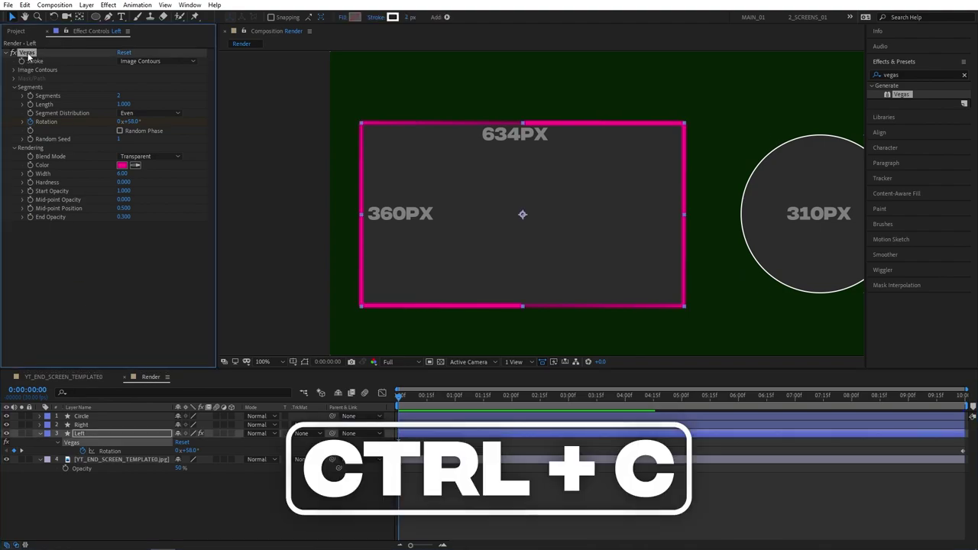
click(105, 502)
click(89, 417)
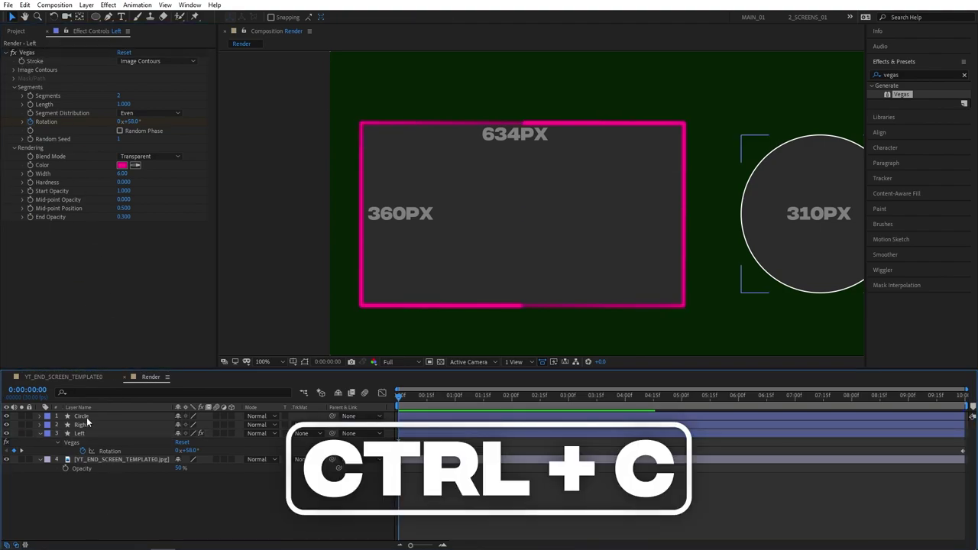
ctrl+click(82, 425)
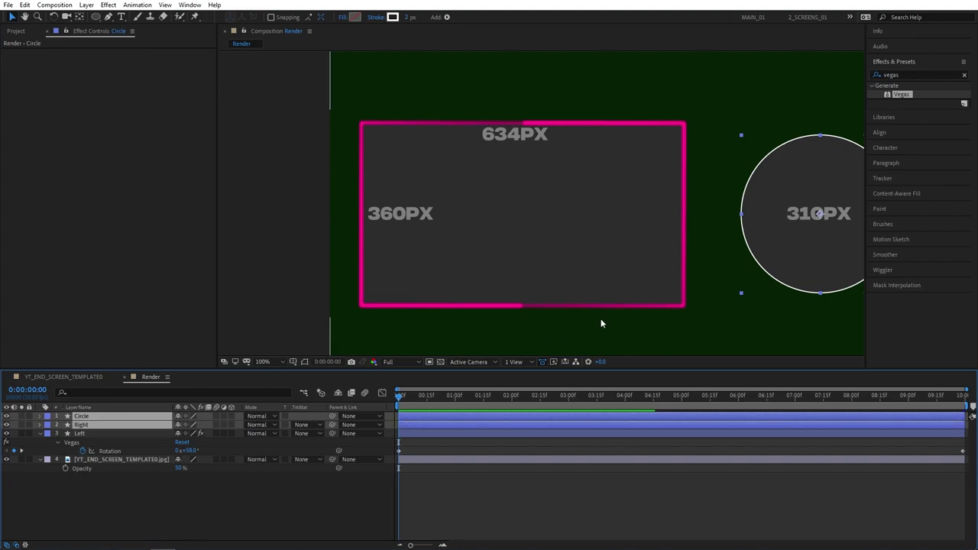
key(ctrl+v)
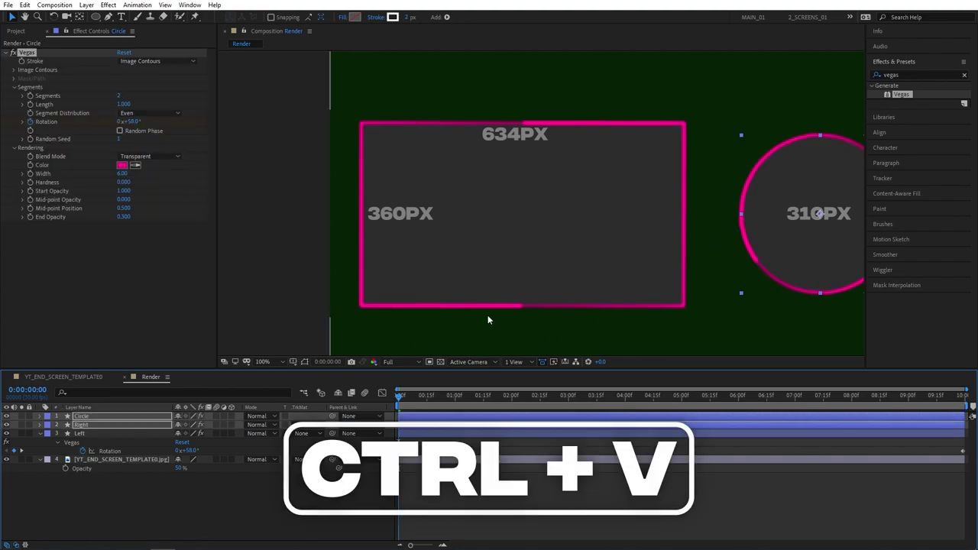
Step: Preview the outline animation on all three shapes, then select the Circle layer
scroll(487, 319, down, 3)
scroll(621, 262, up, 1)
click(396, 447)
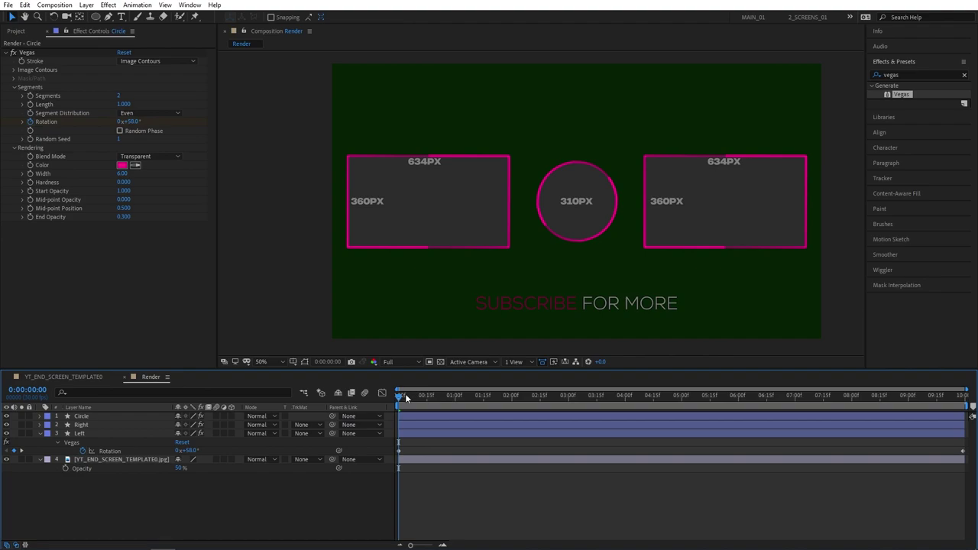
drag(404, 393, 446, 397)
key(space)
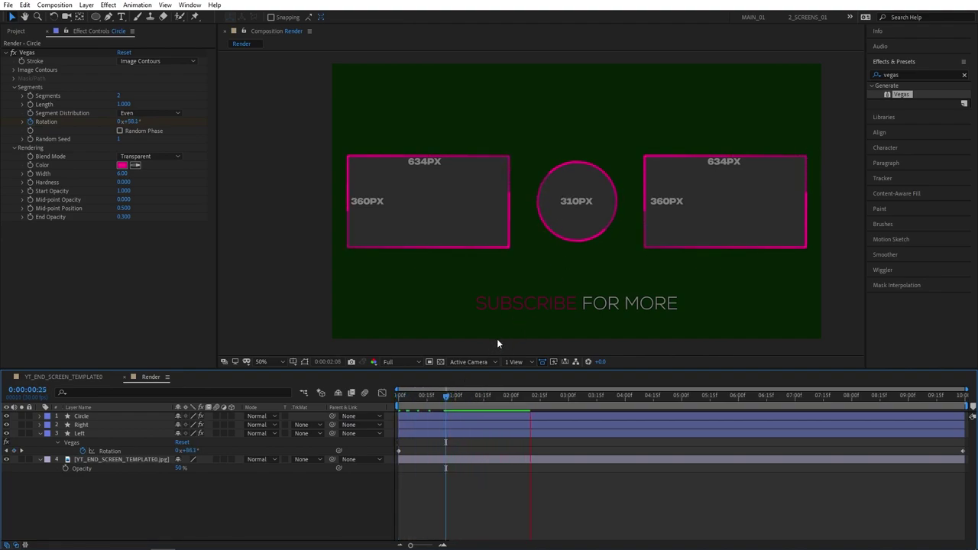
key(space)
click(40, 433)
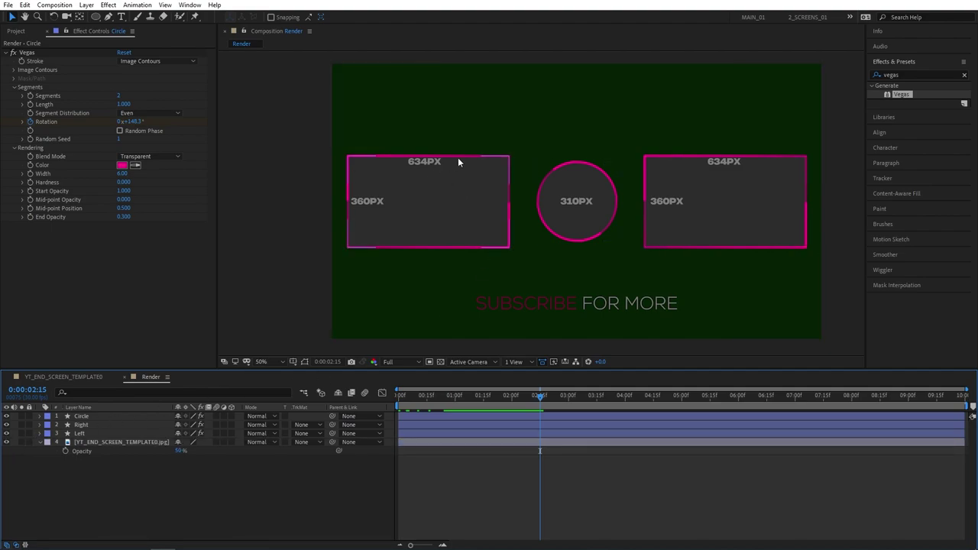
click(91, 416)
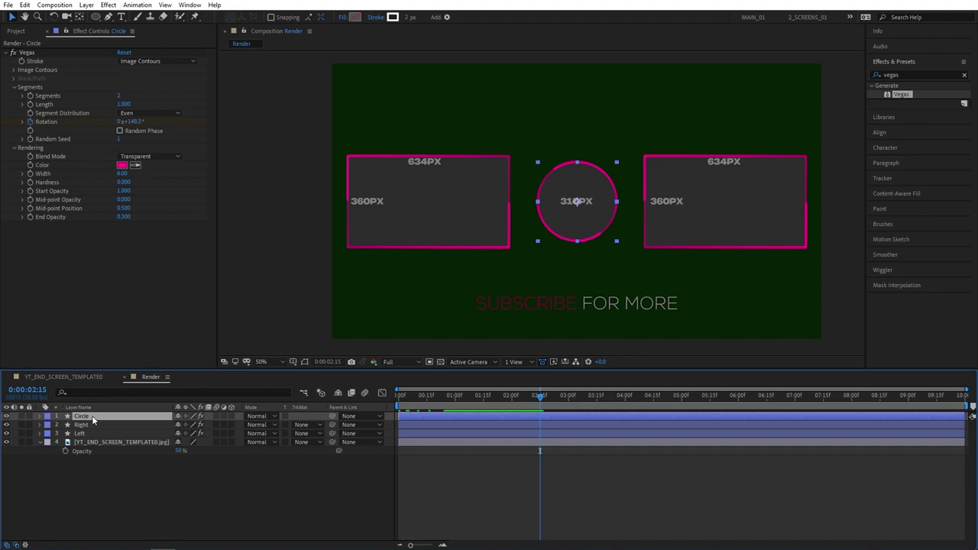
Step: Pre-compose the Circle layer into a comp named 'Circle'
right_click(93, 419)
click(143, 362)
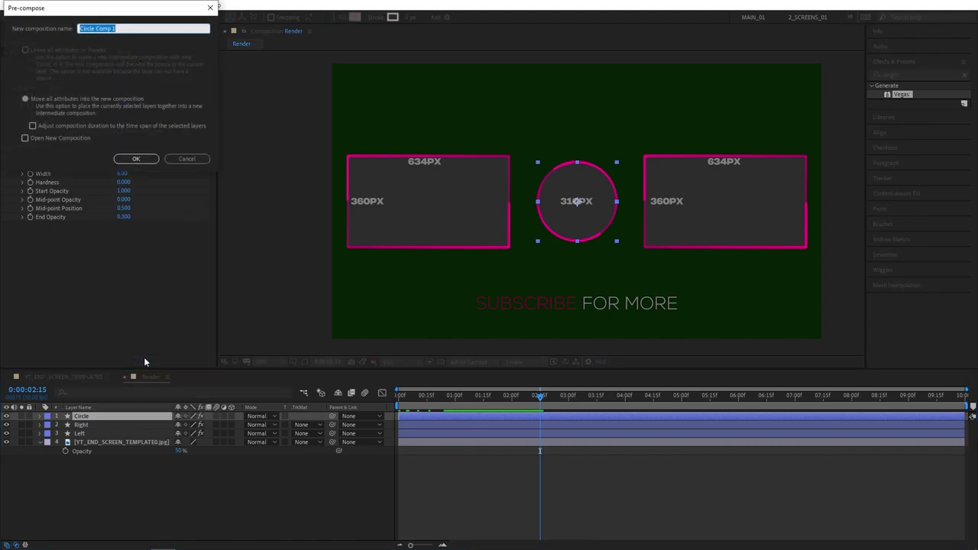
text(Circle)
key(Return)
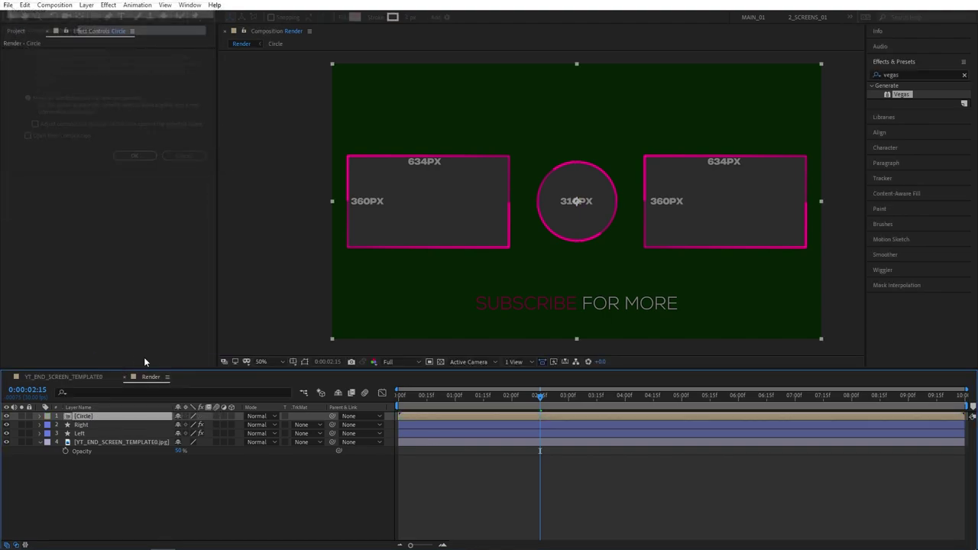
click(116, 500)
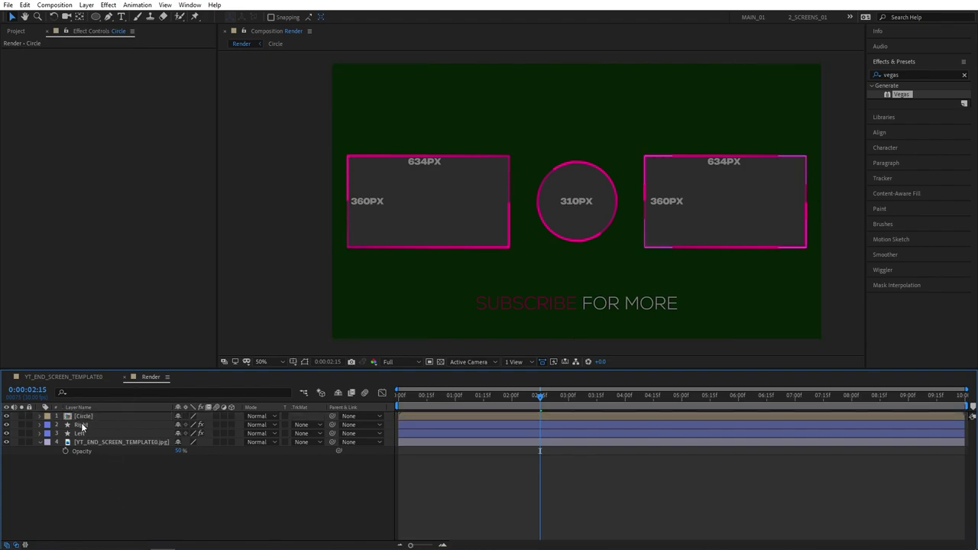
Step: Pre-compose the Right layer into a comp named 'R'
click(82, 426)
right_click(79, 428)
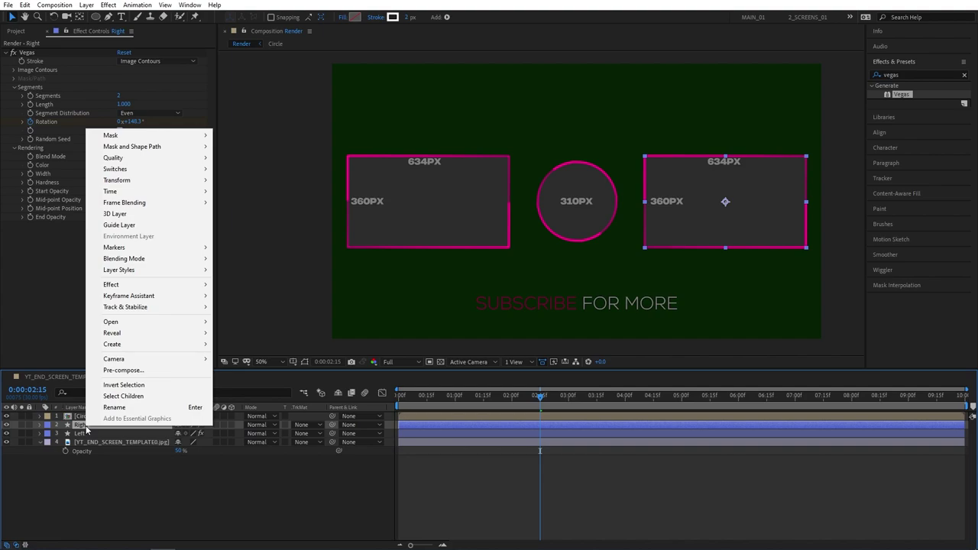
click(119, 371)
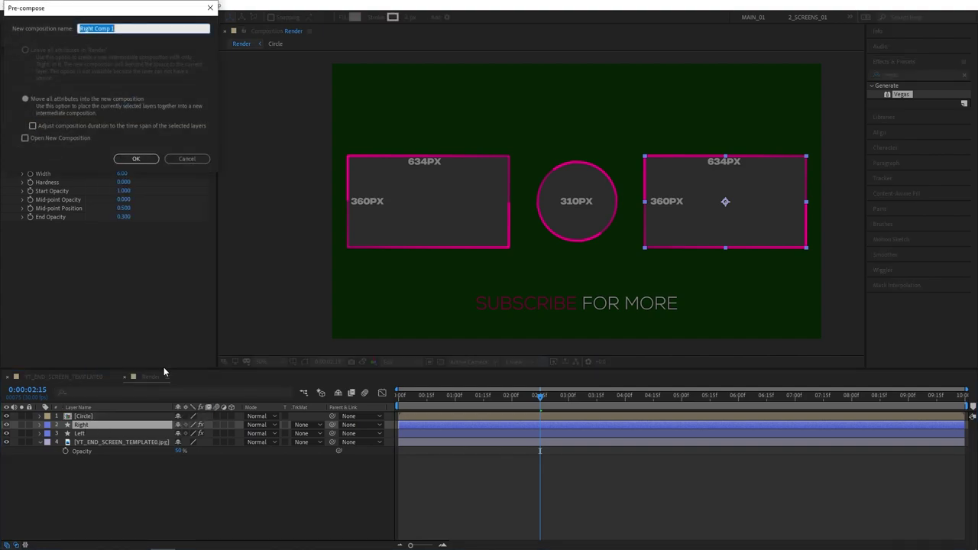
text(Right)
key(Return)
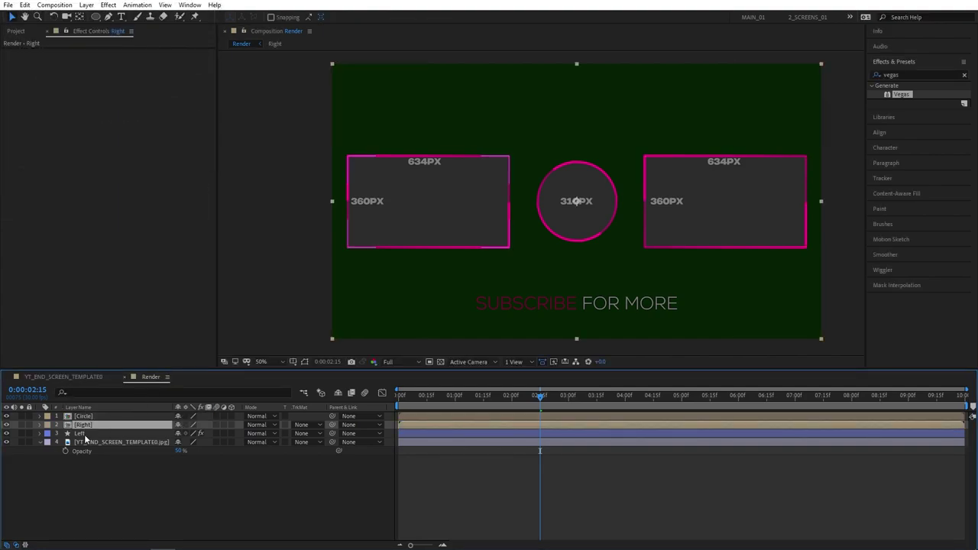
Step: Pre-compose the Left layer into a comp named 'Left'
click(80, 433)
right_click(80, 433)
click(131, 378)
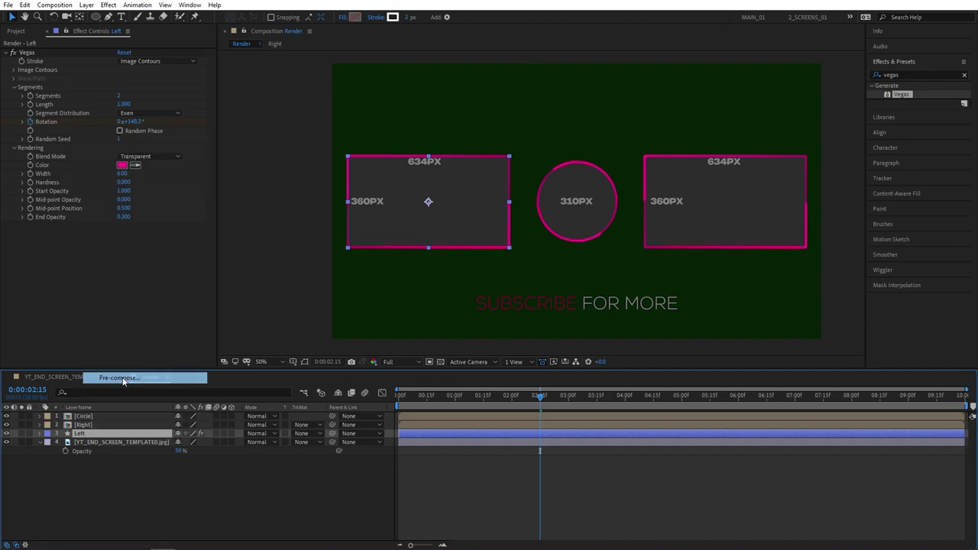
text(Left)
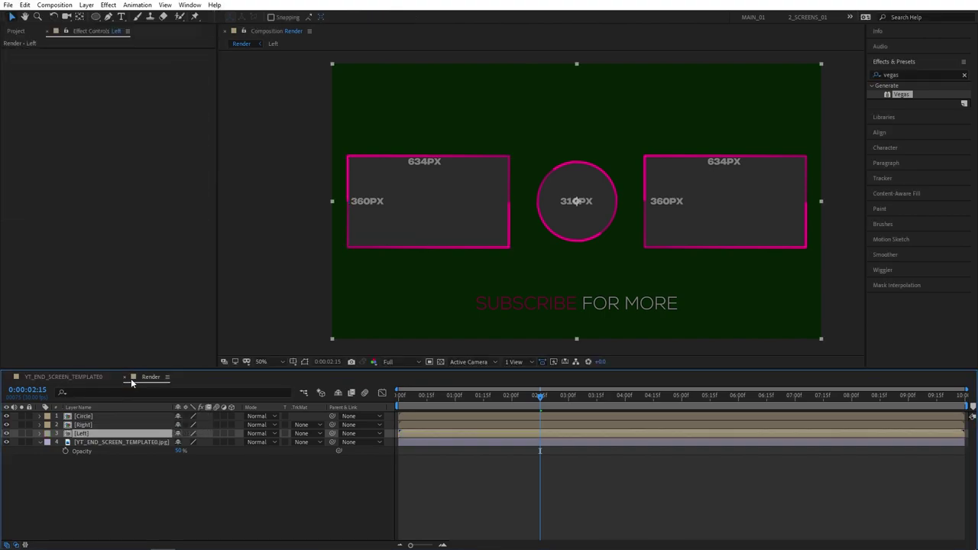
key(Return)
click(159, 497)
click(87, 417)
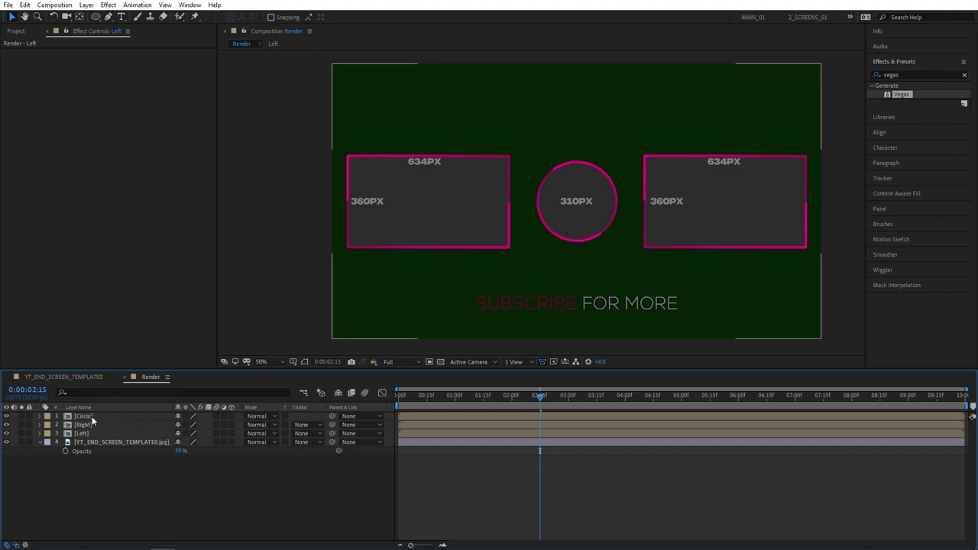
Step: Keyframe the Circle's Scale from 0% at 0:00 to 100% at 2:00
click(90, 417)
drag(540, 396, 353, 406)
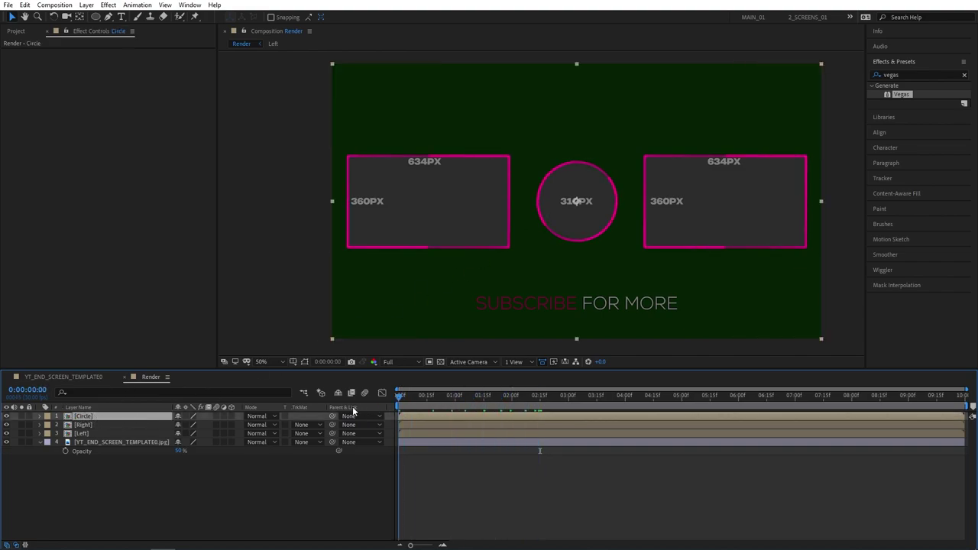
key(s)
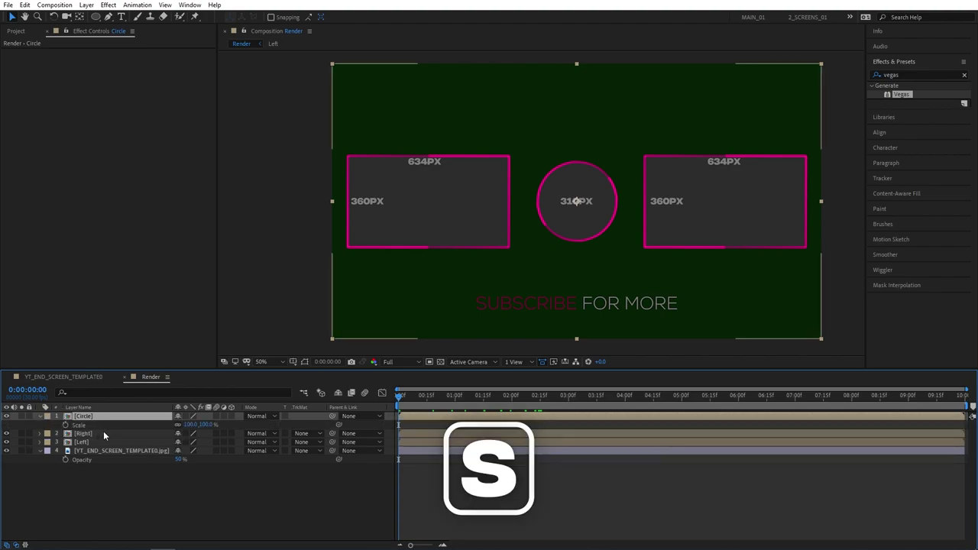
click(189, 425)
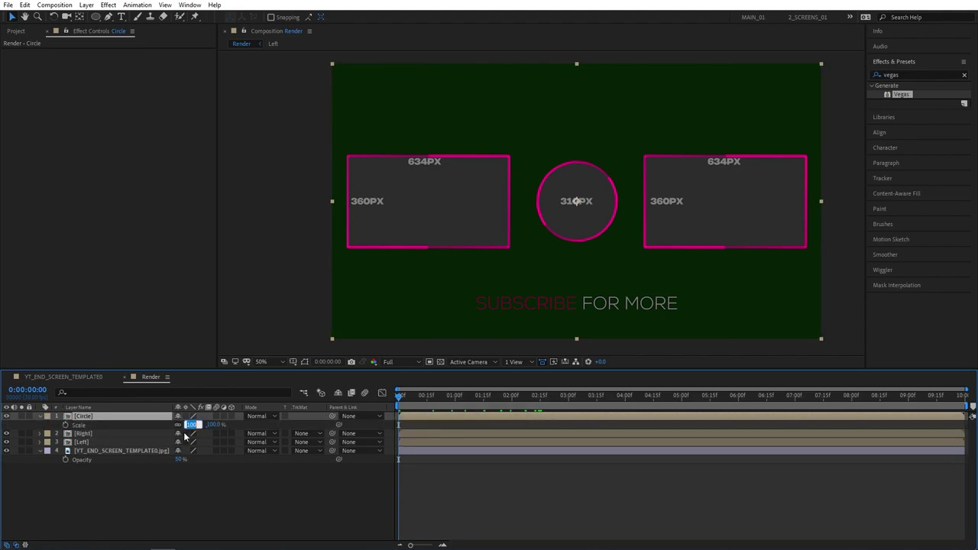
text(0)
key(Return)
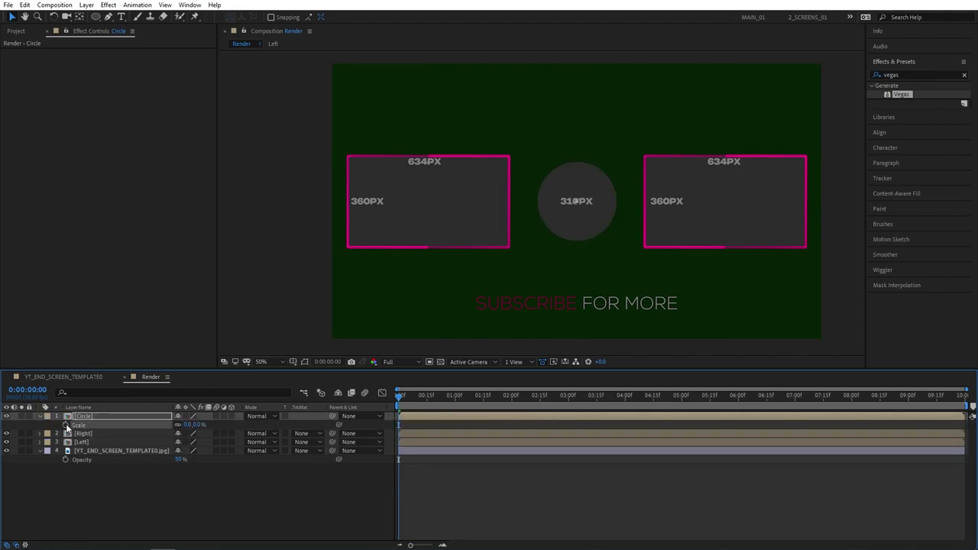
click(65, 425)
click(510, 396)
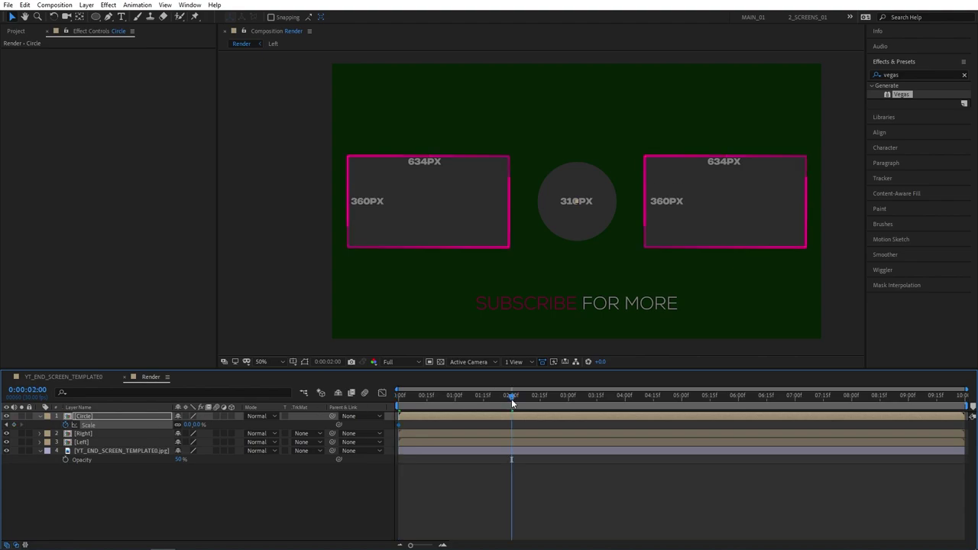
click(199, 424)
key(Return)
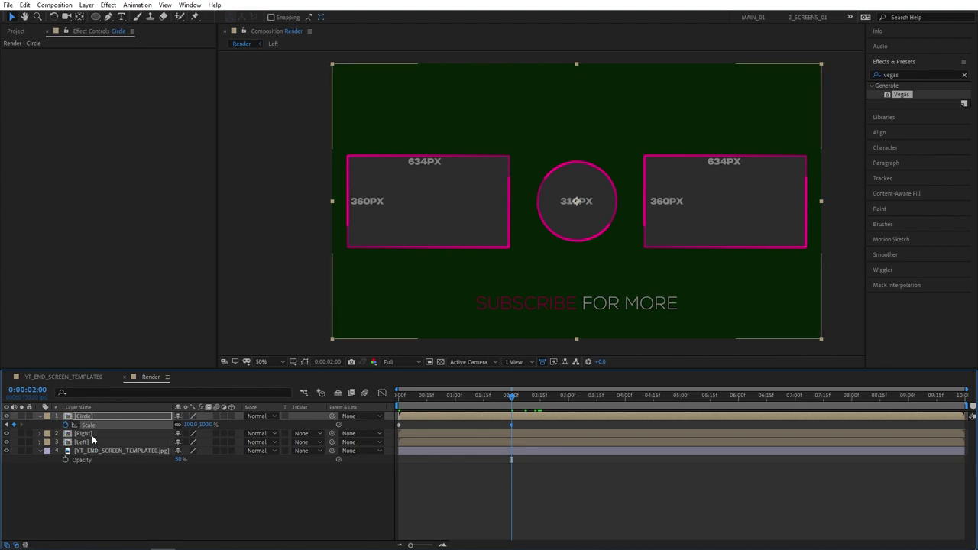
Step: Keyframe the Right box's position at 2:00 and start it off-screen right
click(111, 434)
key(p)
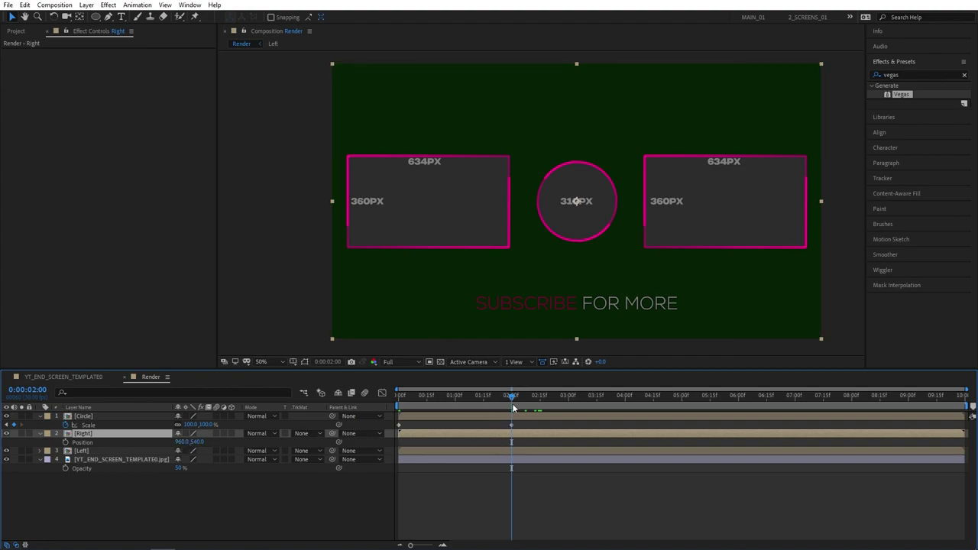
click(66, 442)
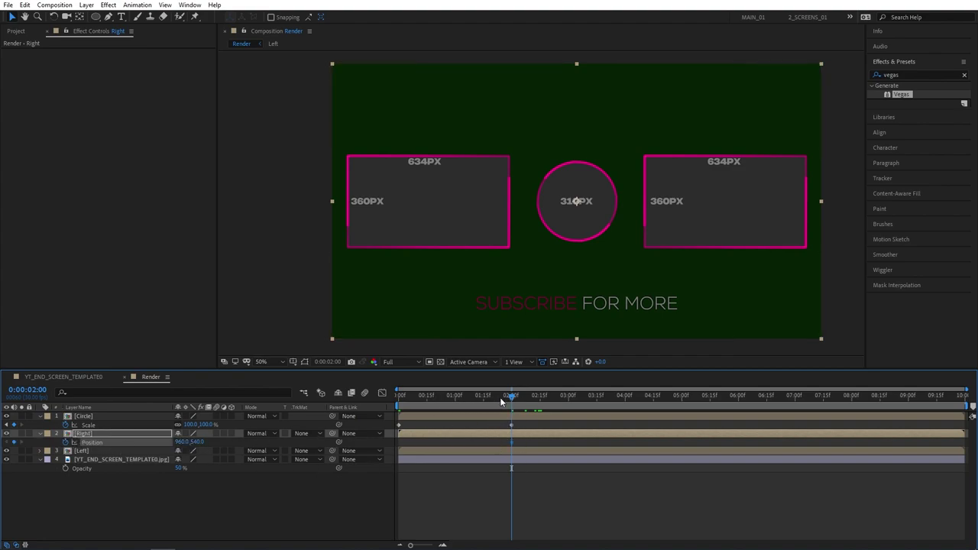
drag(510, 398, 400, 395)
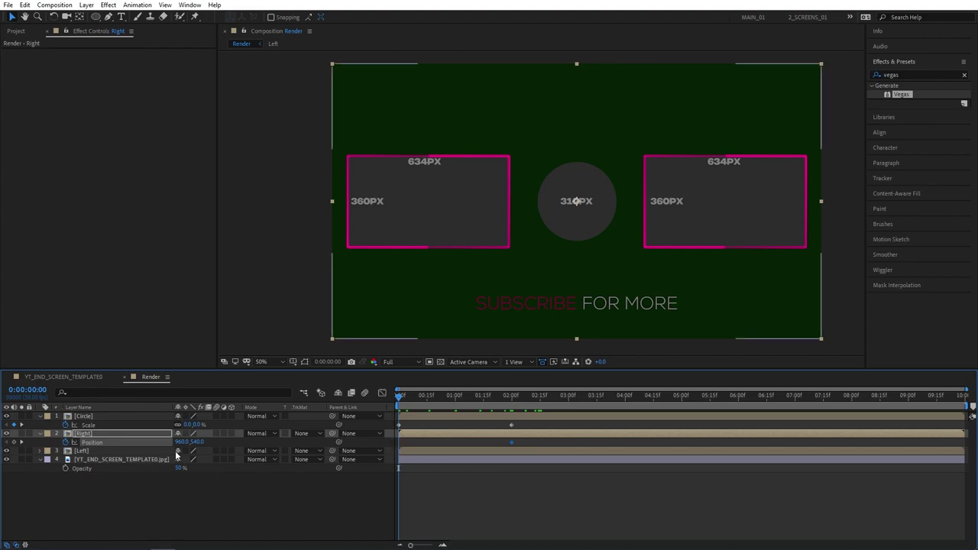
drag(181, 442, 540, 421)
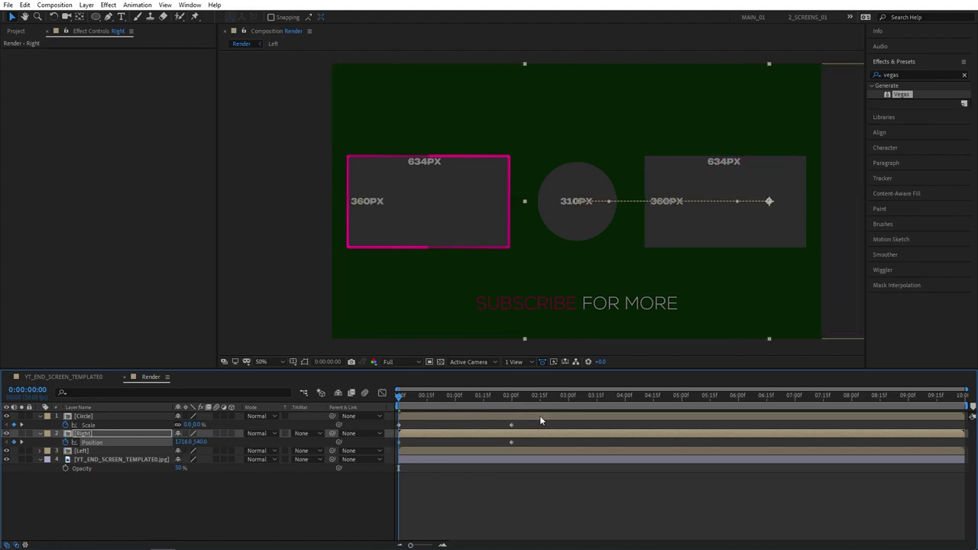
Step: Keyframe the Left box's position at 2:00 and start it off-screen left
click(82, 452)
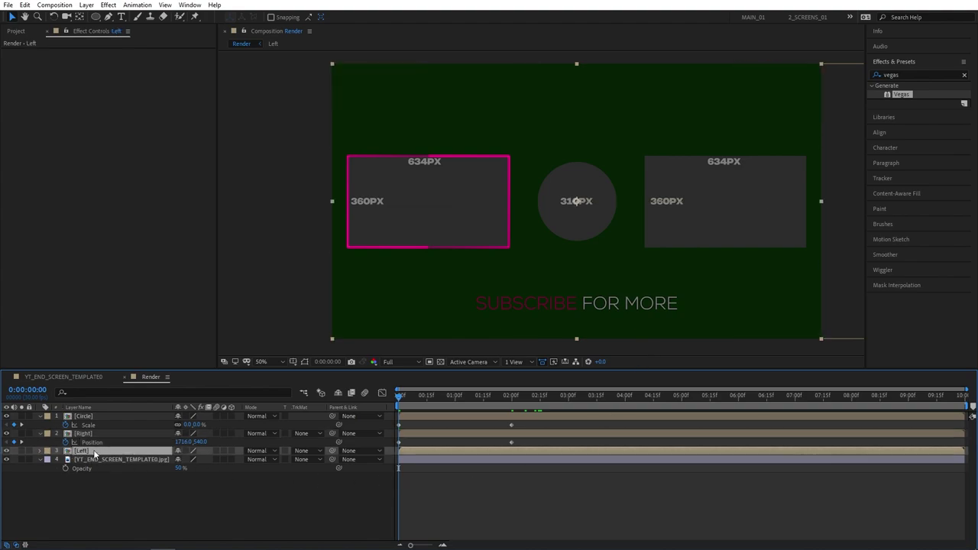
key(p)
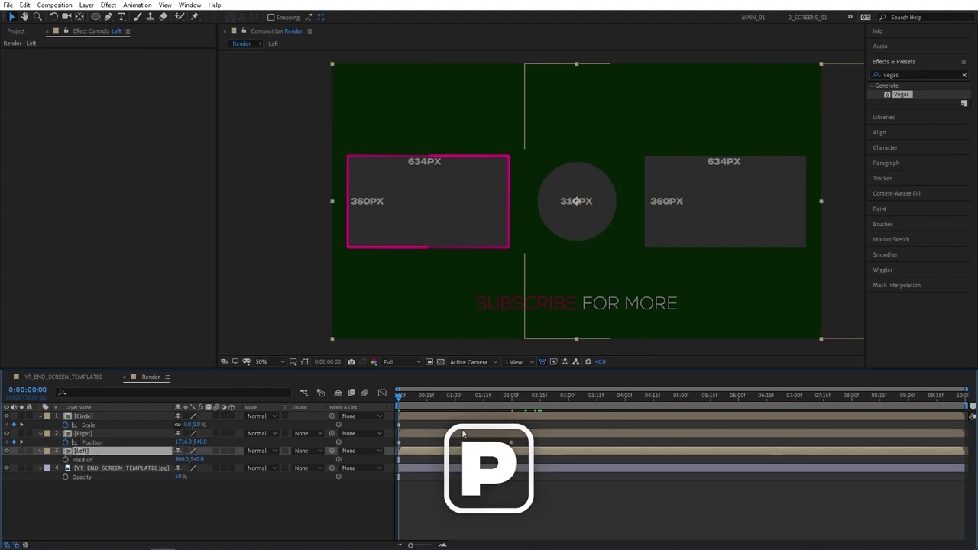
key(k)
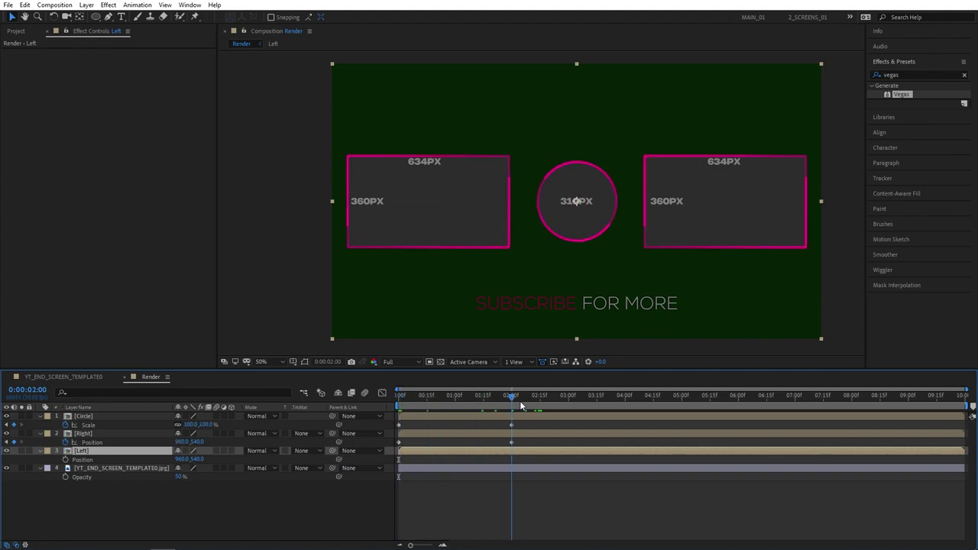
click(66, 459)
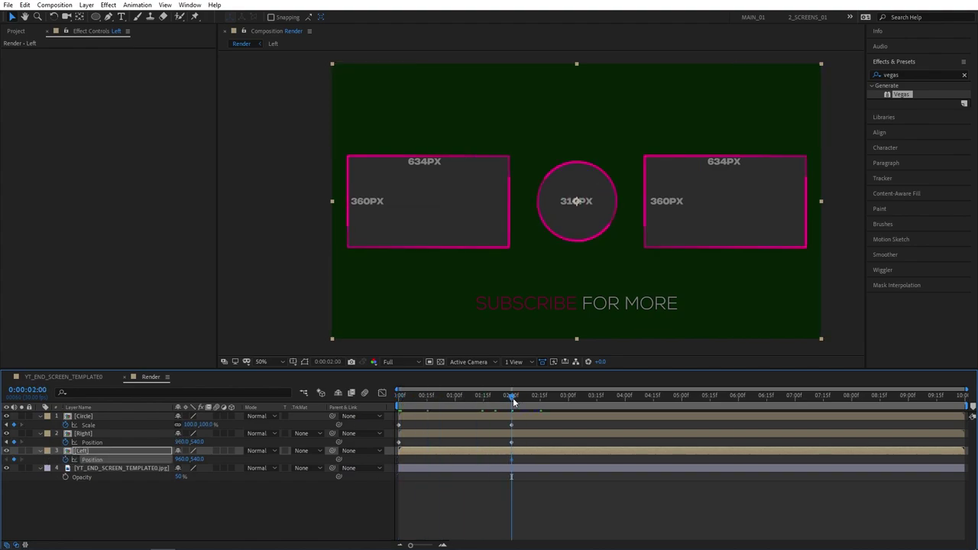
drag(512, 397, 394, 427)
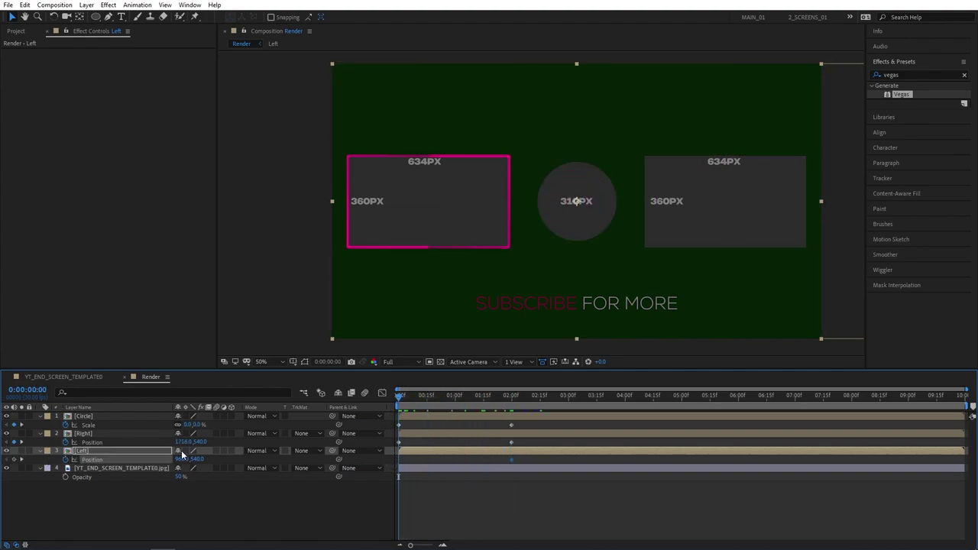
drag(182, 457, 82, 459)
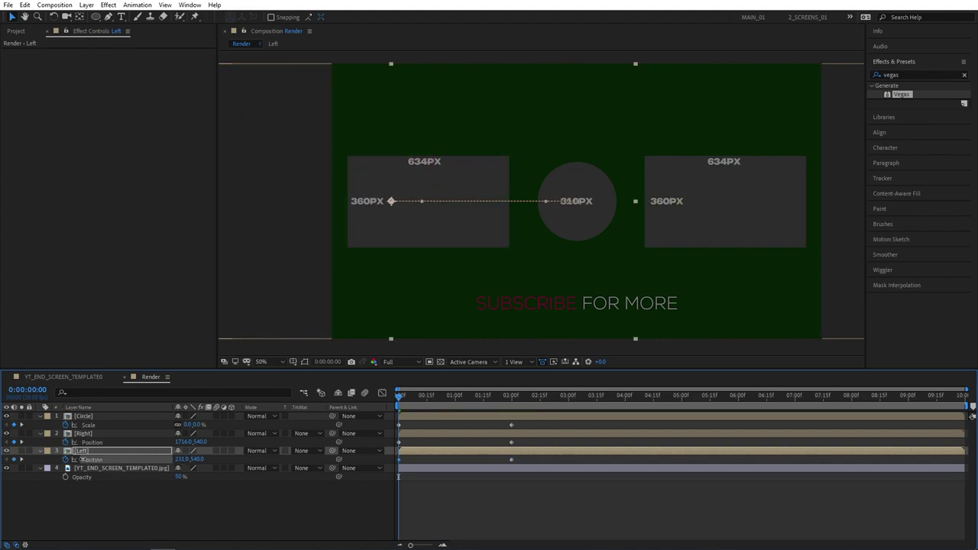
click(407, 482)
mouse_move(403, 397)
mouse_down()
mouse_move(490, 398)
mouse_move(401, 396)
mouse_move(449, 397)
mouse_up()
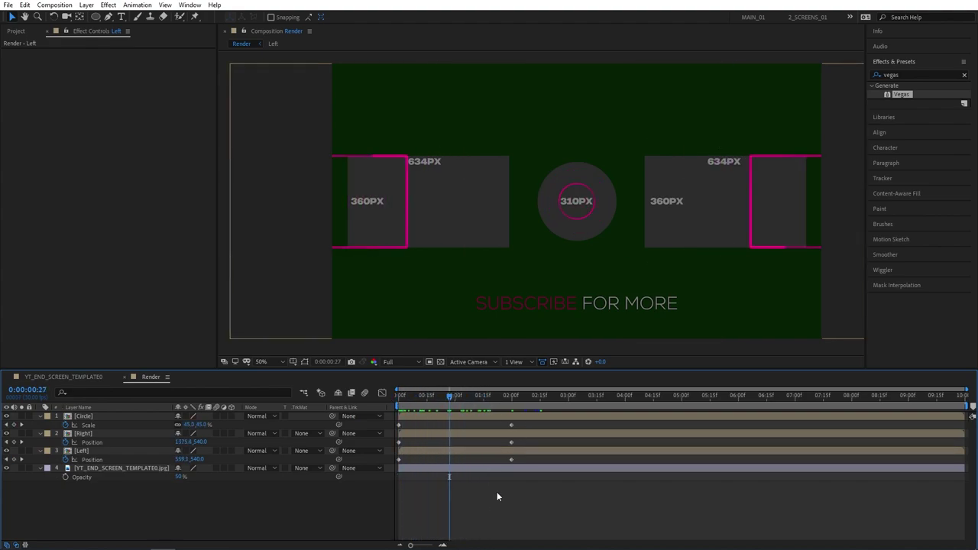
Step: Apply Easy Ease (F9) to all Circle, Right and Left keyframes
drag(522, 423, 395, 466)
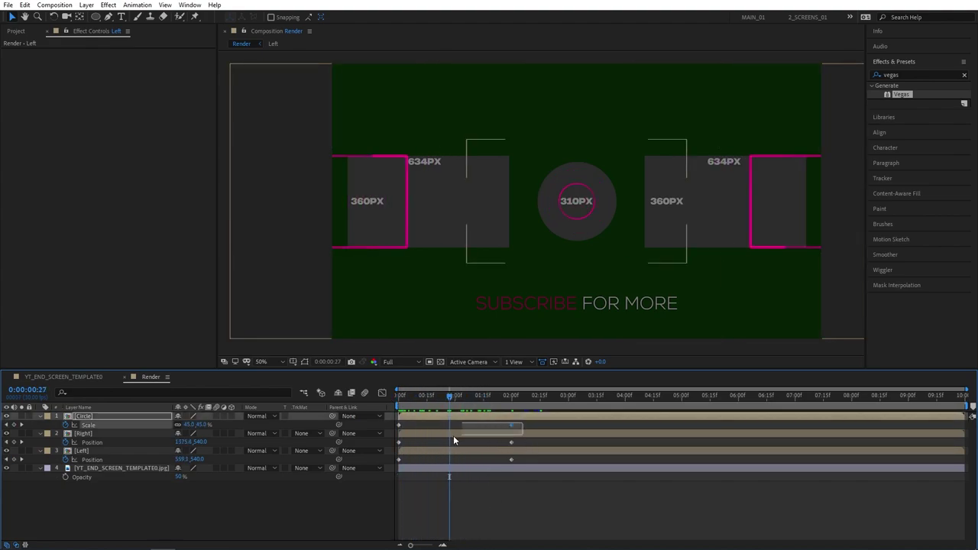
right_click(398, 459)
mouse_move(442, 453)
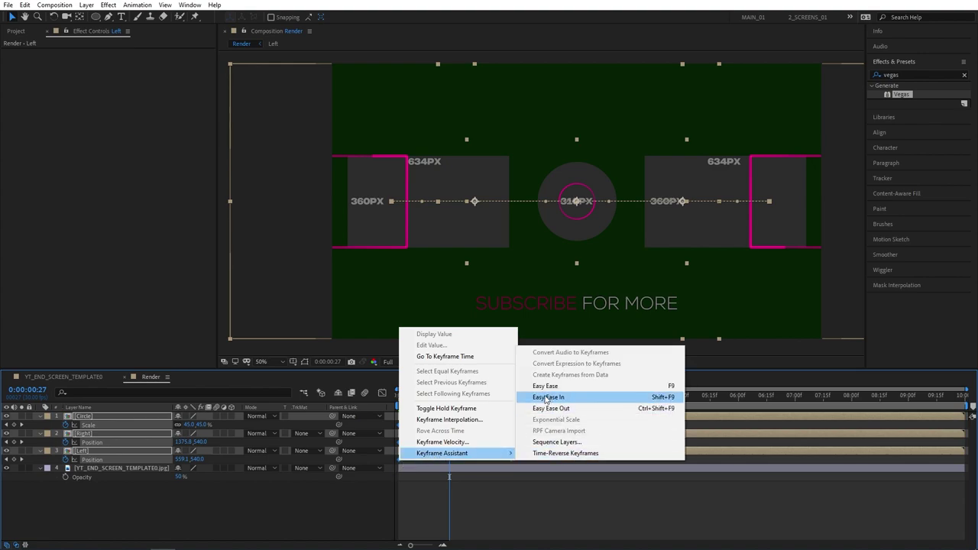
key(F9)
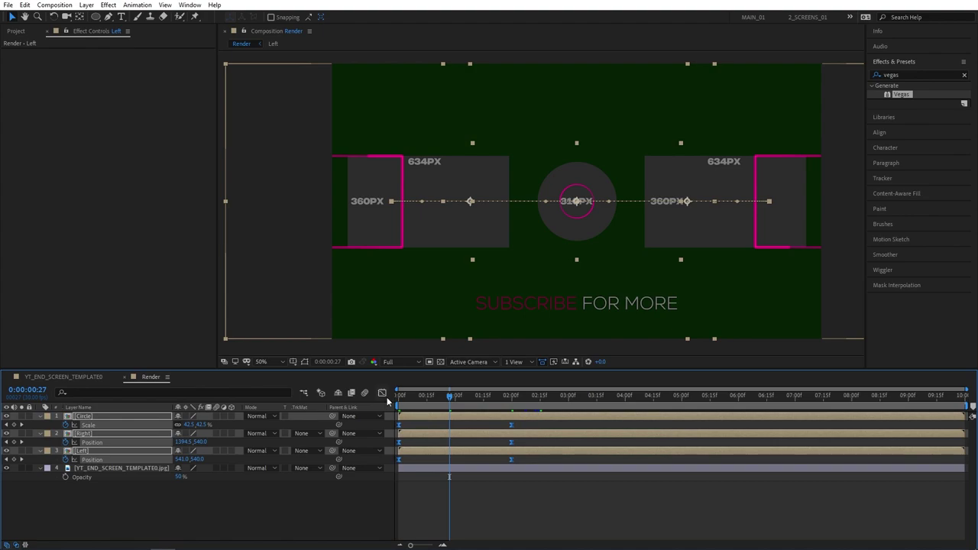
Step: In the Graph Editor's speed graph, drag the end and start keyframe influences outward
click(383, 394)
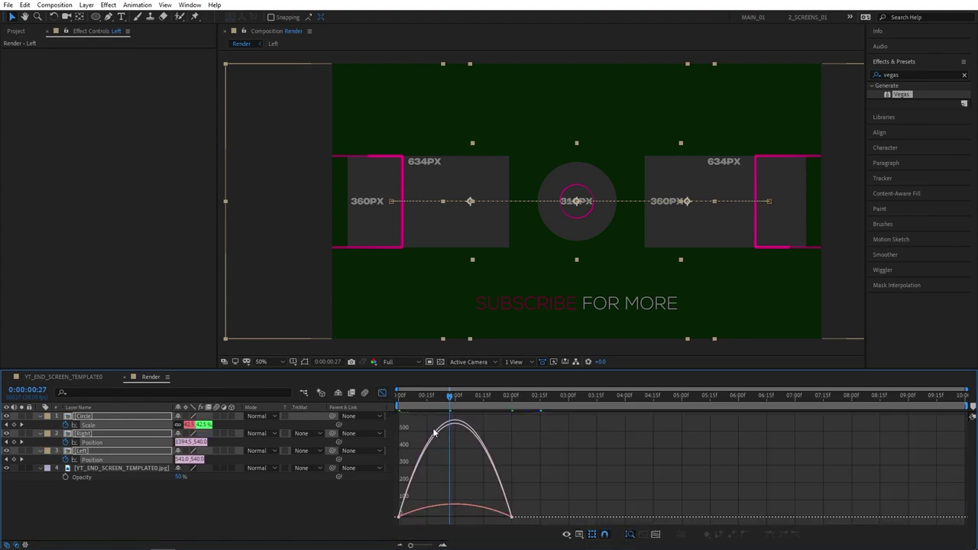
right_click(534, 455)
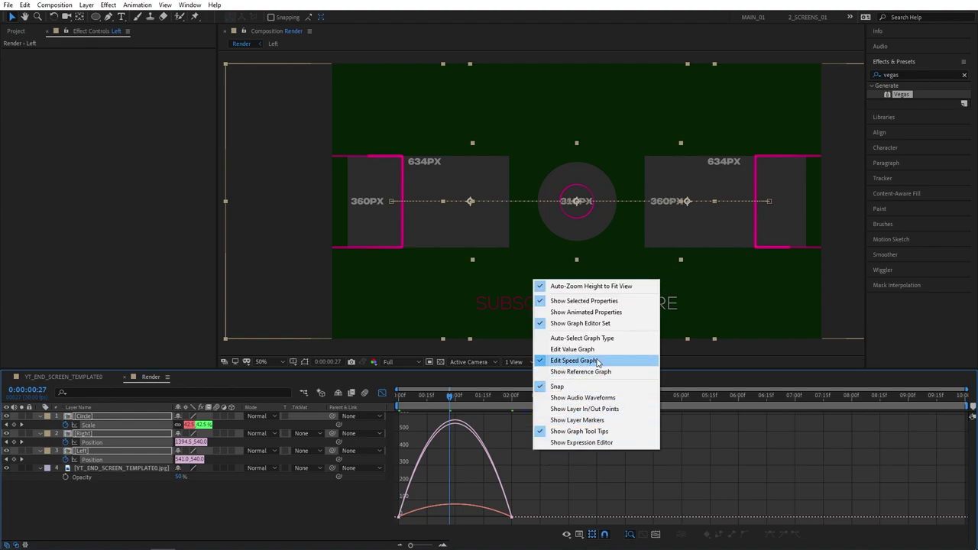
click(599, 362)
drag(541, 493, 498, 526)
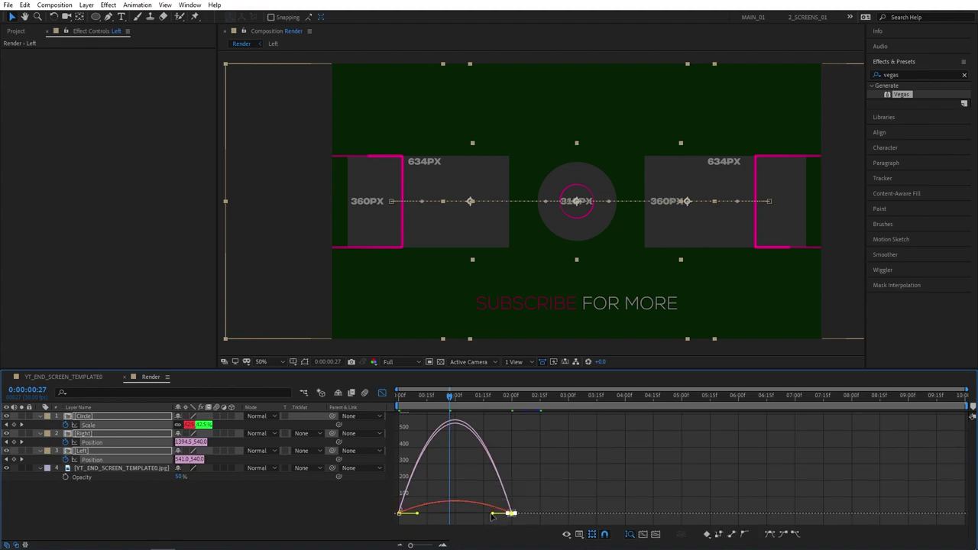
drag(493, 514, 468, 517)
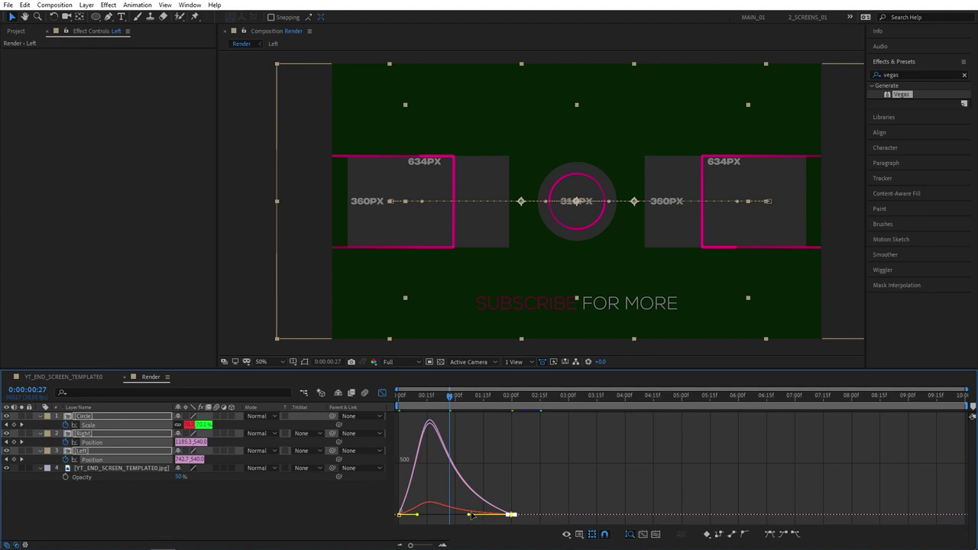
mouse_move(432, 489)
mouse_down()
mouse_move(398, 512)
mouse_move(444, 517)
mouse_up()
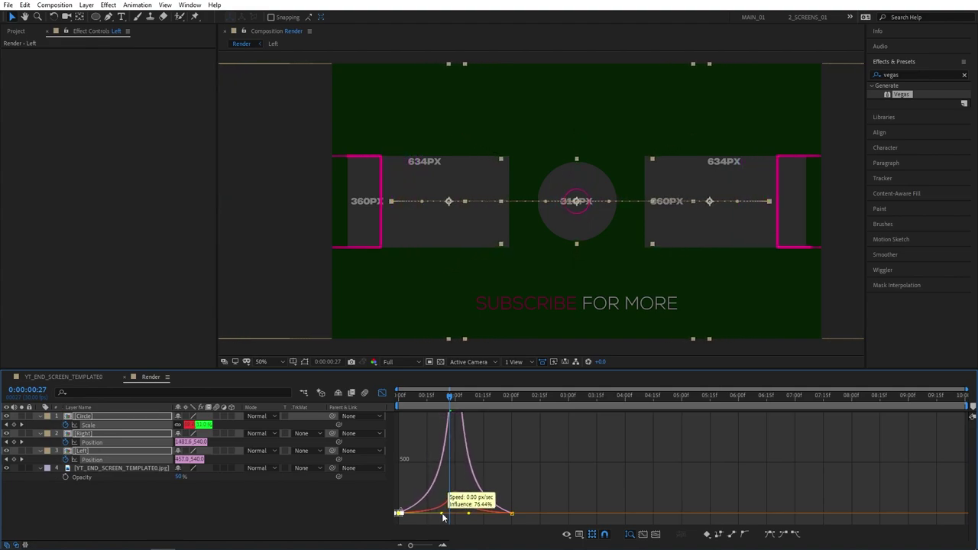
drag(444, 397, 382, 393)
Step: Preview the eased entrance animation and scrub to where the shapes settle
click(382, 393)
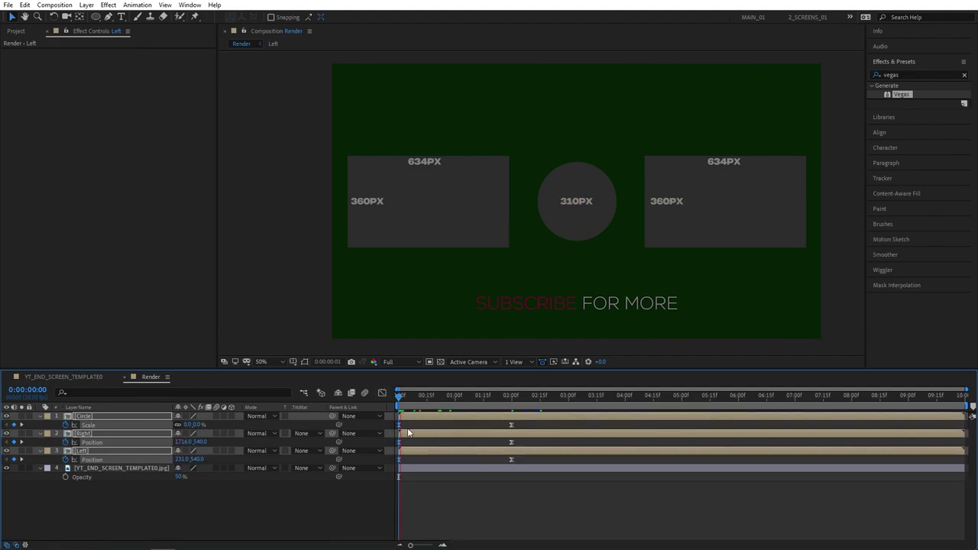
key(space)
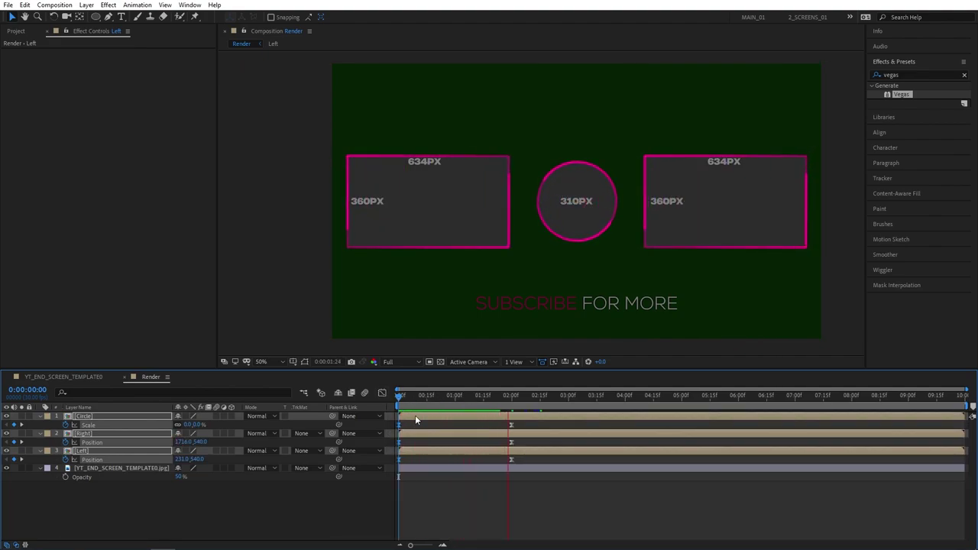
key(space)
click(254, 482)
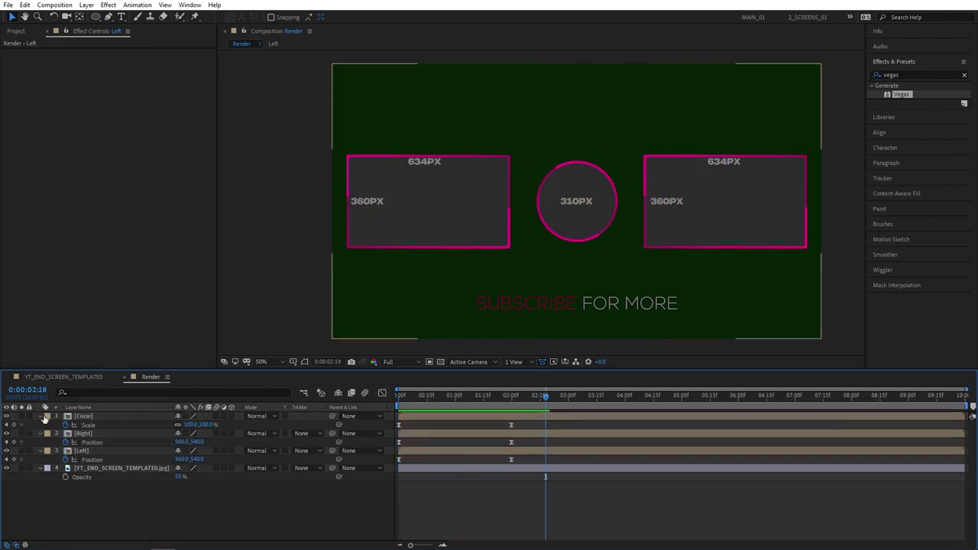
drag(416, 396, 495, 399)
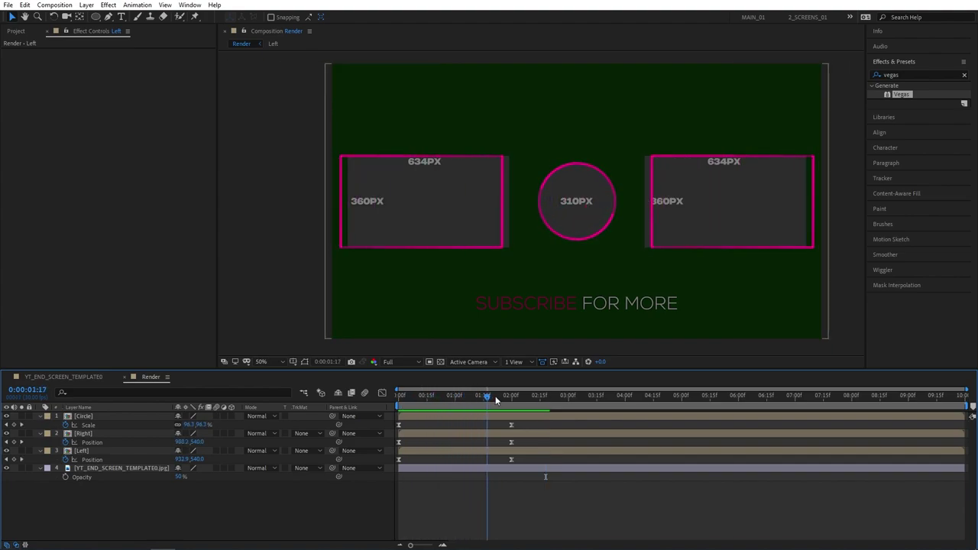
key(space)
Step: Collapse the Circle, Right and Left layer properties and select all three layers
click(40, 416)
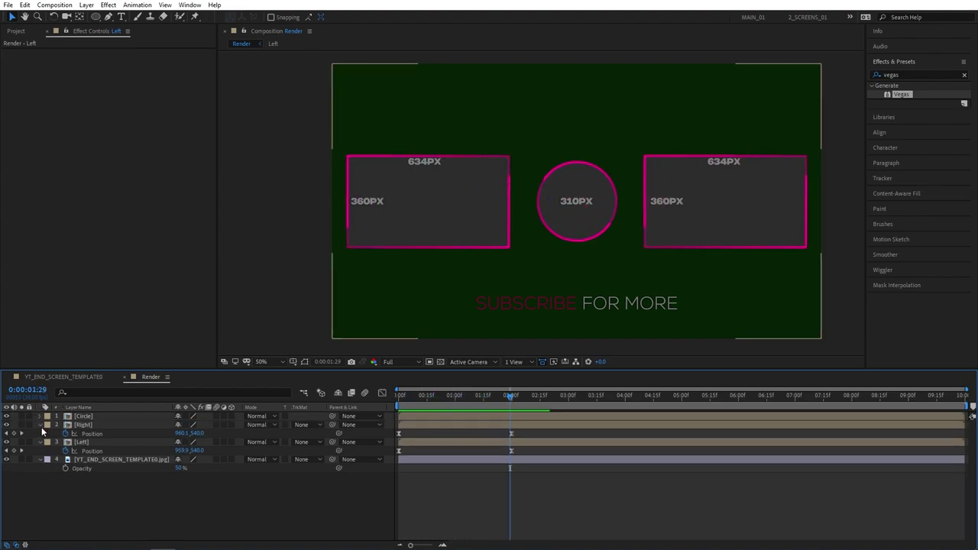
click(40, 433)
click(84, 416)
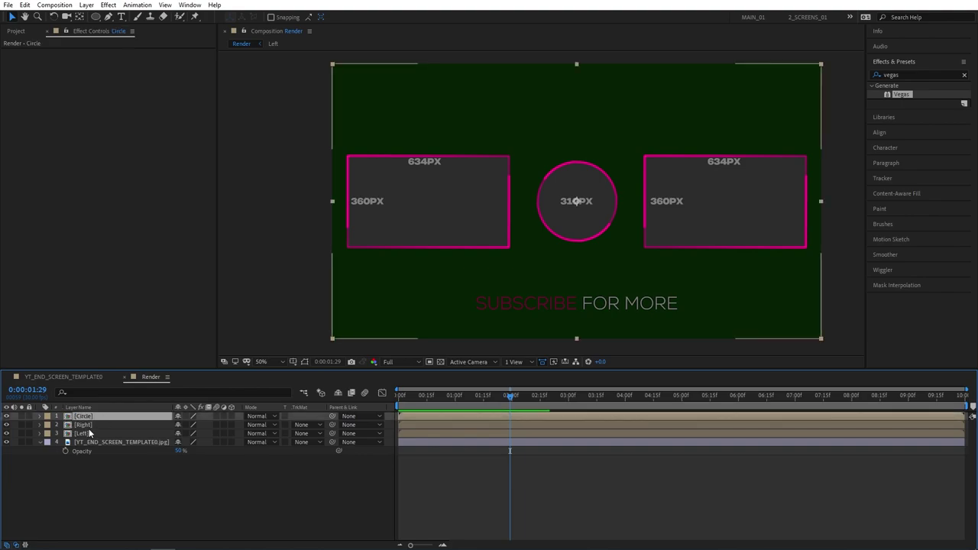
shift+click(81, 433)
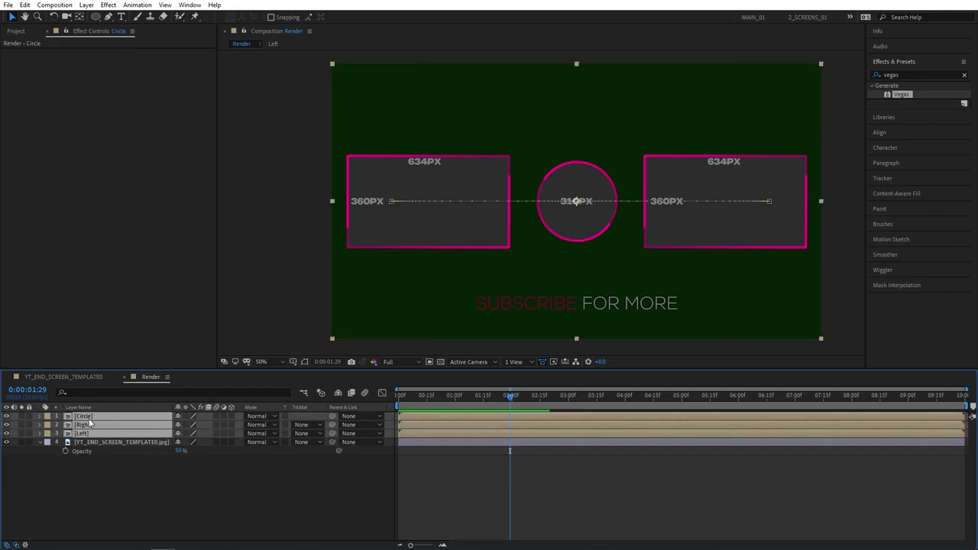
Step: Pre-compose the Circle, Right and Left layers into a composition named 'Animation'
right_click(90, 421)
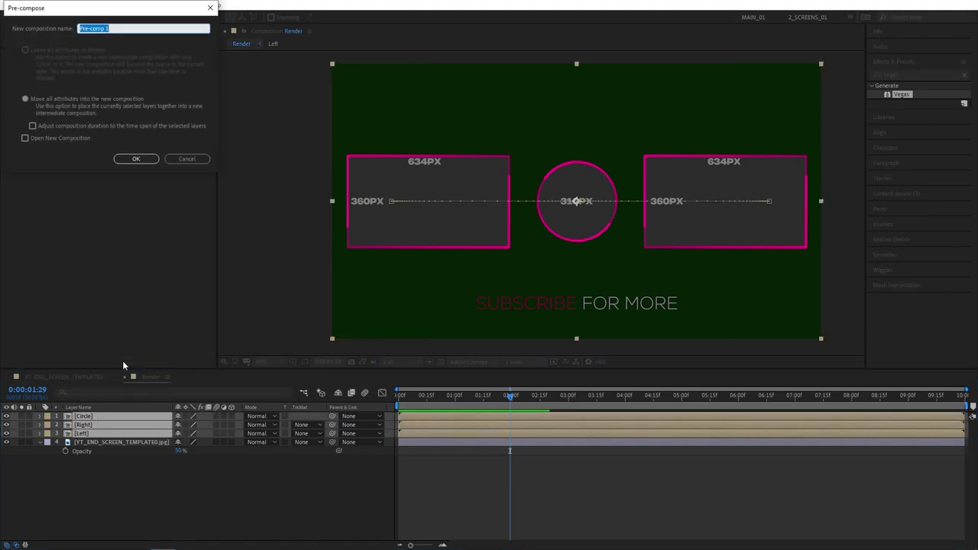
text(Animation)
click(134, 159)
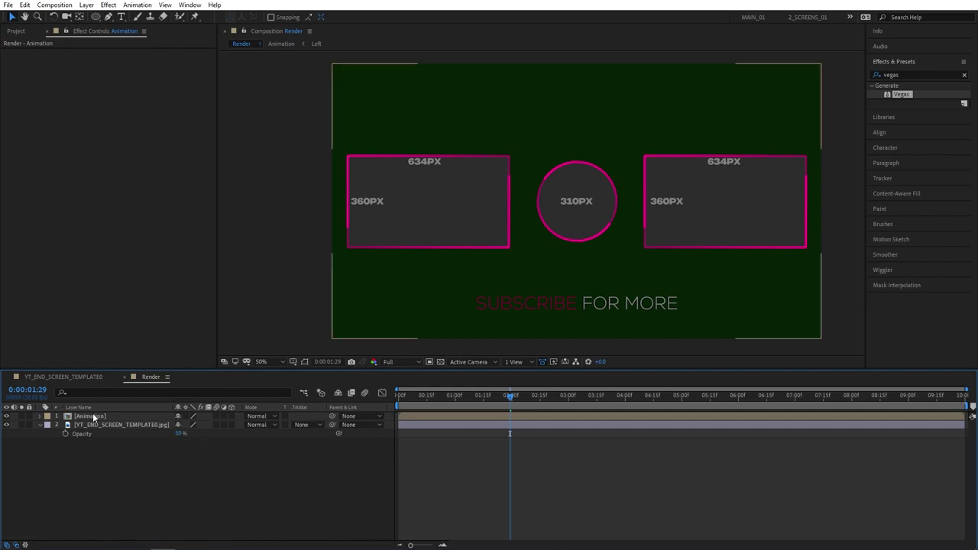
Step: Search Effects & Presets for 'glow' and apply Stylize > Glow to the Animation layer
click(903, 74)
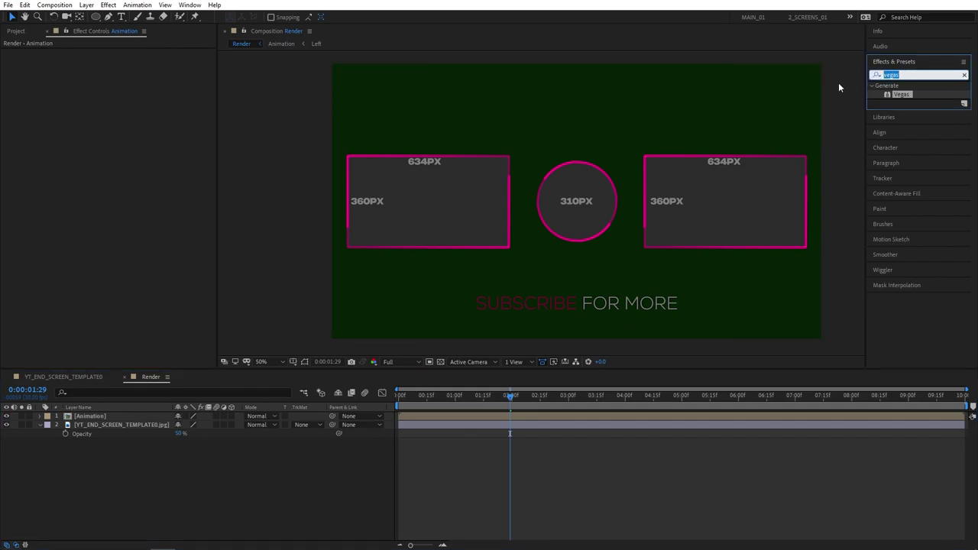
text(glow)
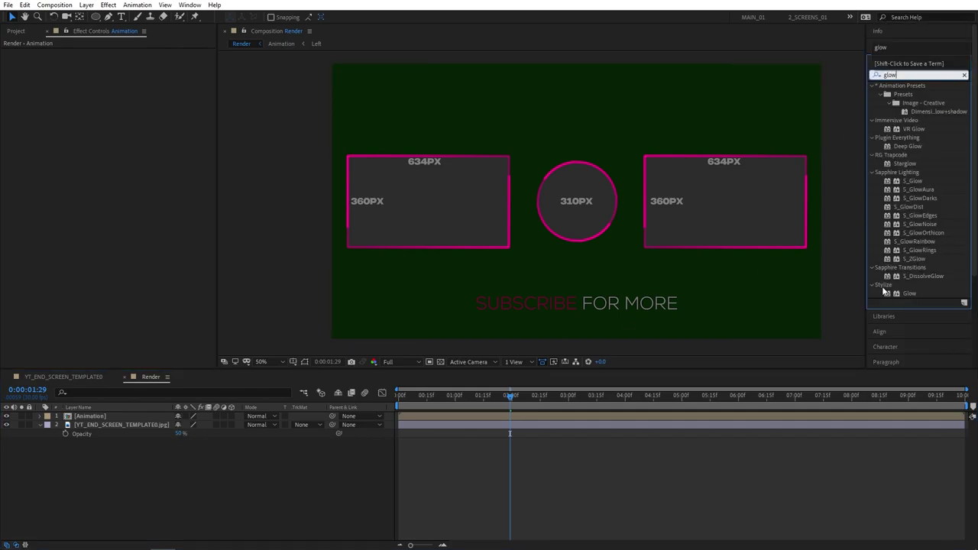
drag(909, 294, 95, 416)
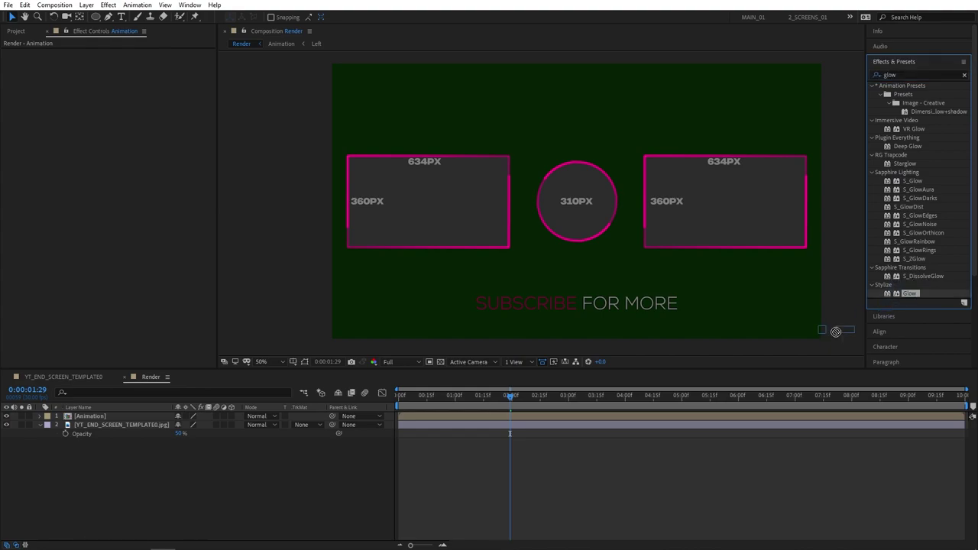
click(96, 416)
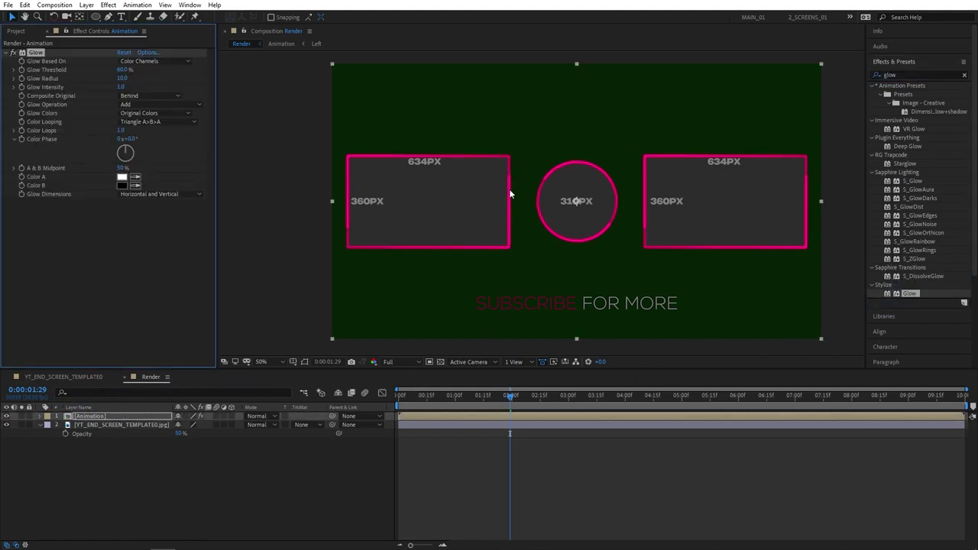
click(413, 178)
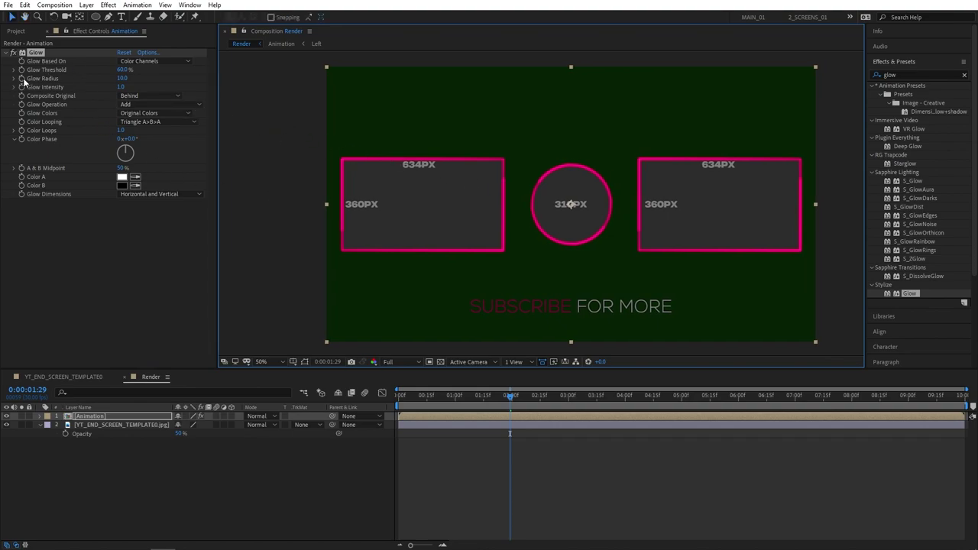
Step: Set the Glow Radius to 40 and zoom in to inspect the halo
click(122, 78)
text(30)
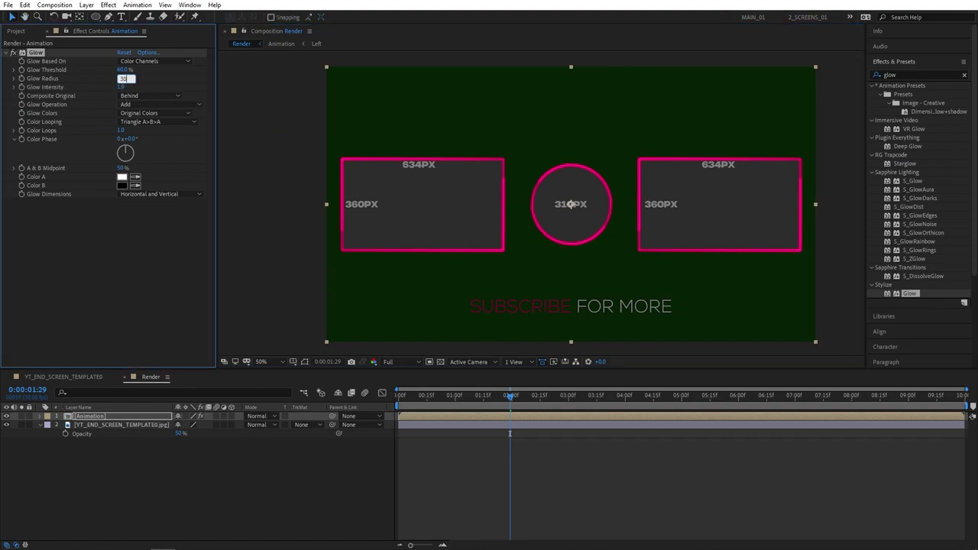
key(Return)
click(147, 270)
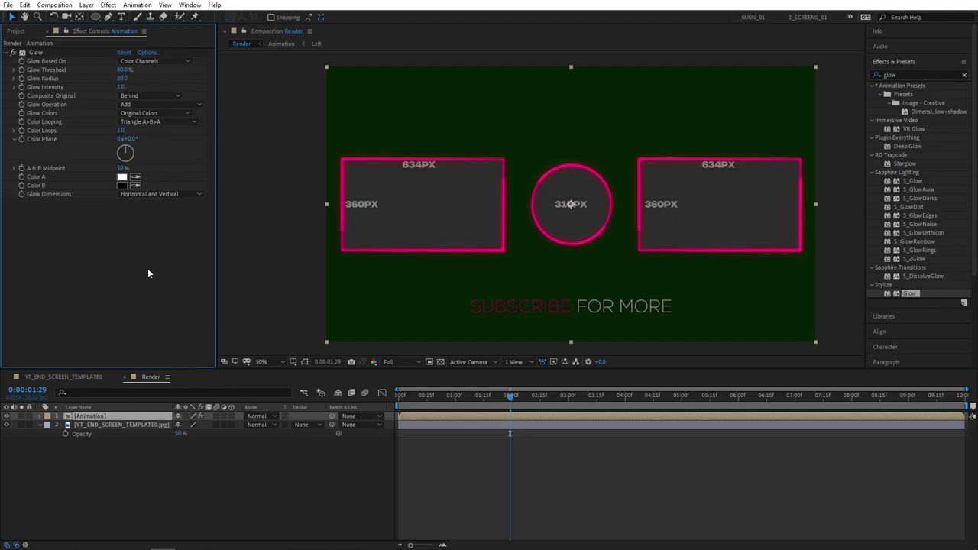
click(122, 79)
text(40)
key(Return)
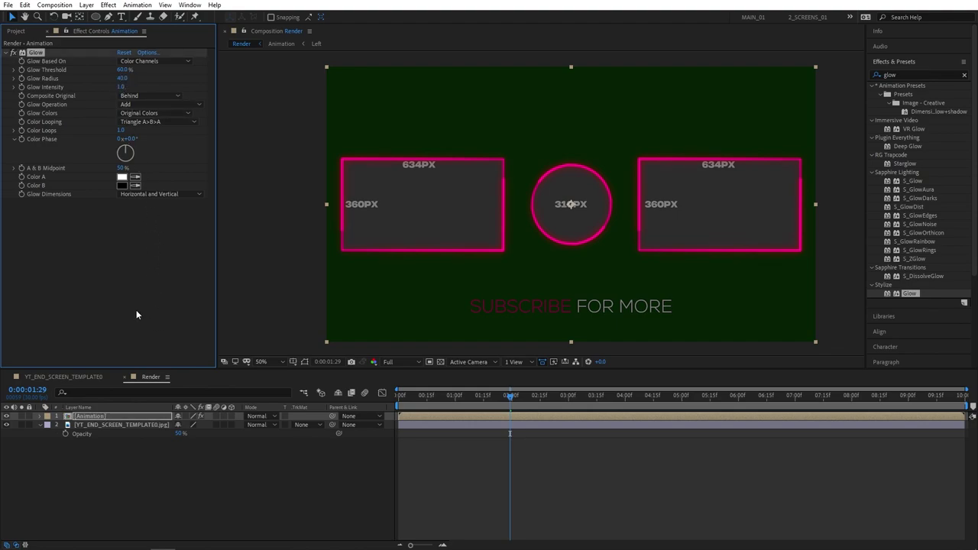
click(136, 310)
key(period)
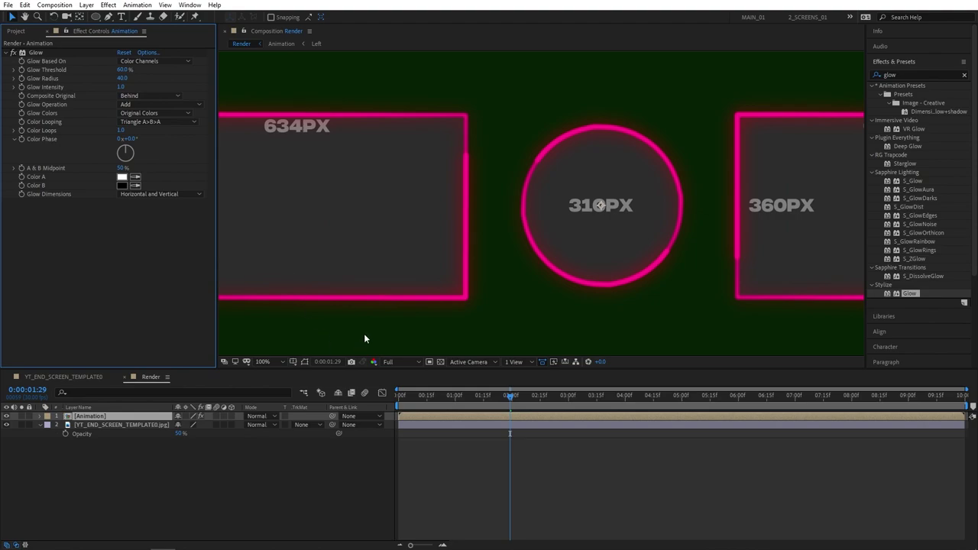
key(comma)
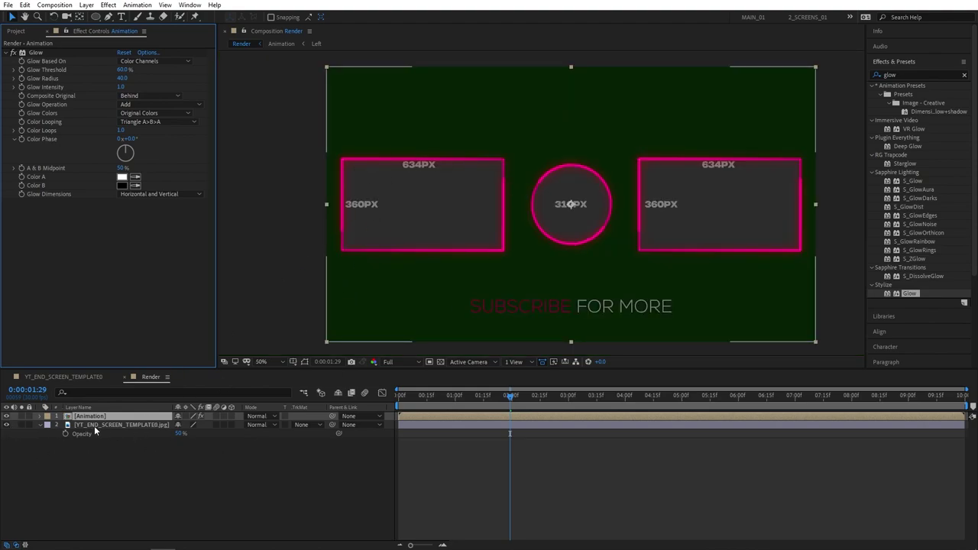
Step: Hide the template JPG layer, compare Glow off and on, and preview from the start
click(6, 424)
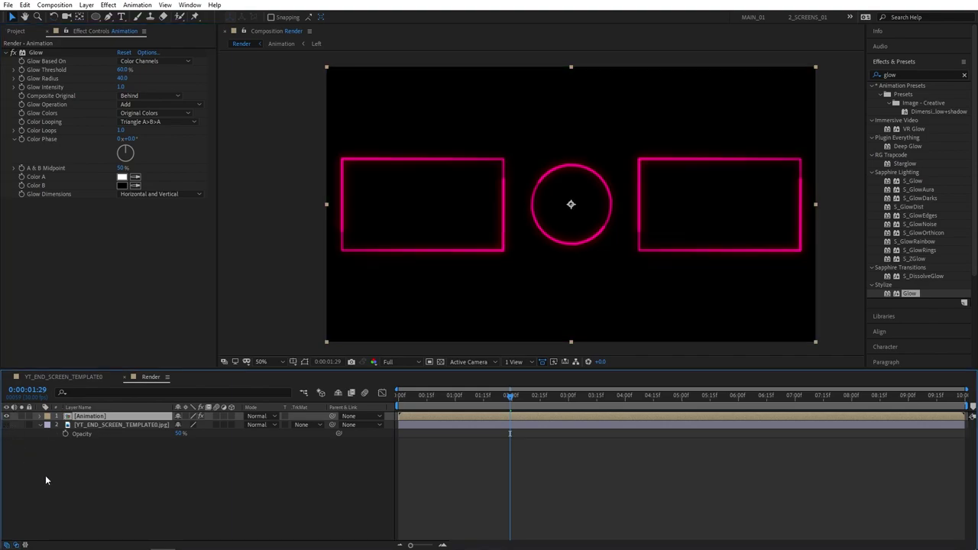
click(148, 505)
click(12, 52)
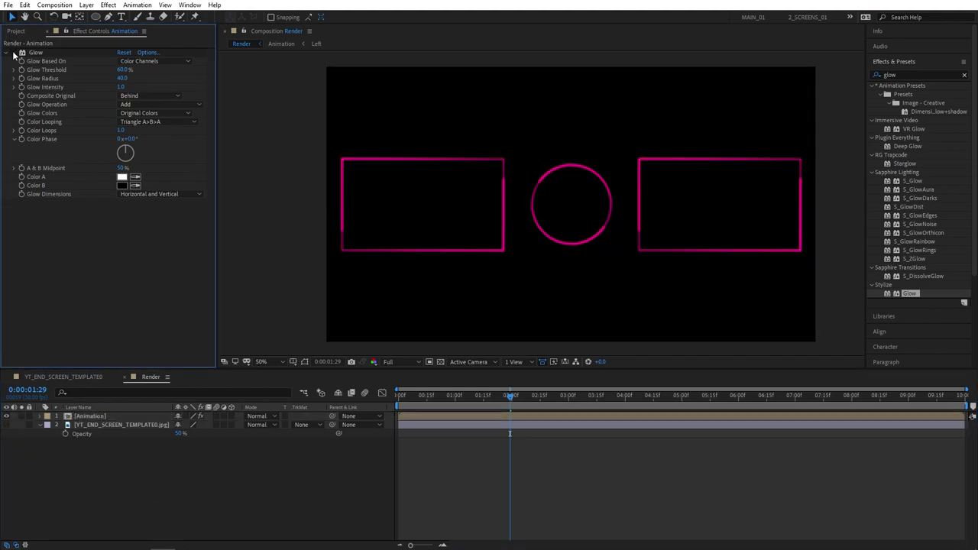
click(418, 395)
drag(404, 398, 386, 397)
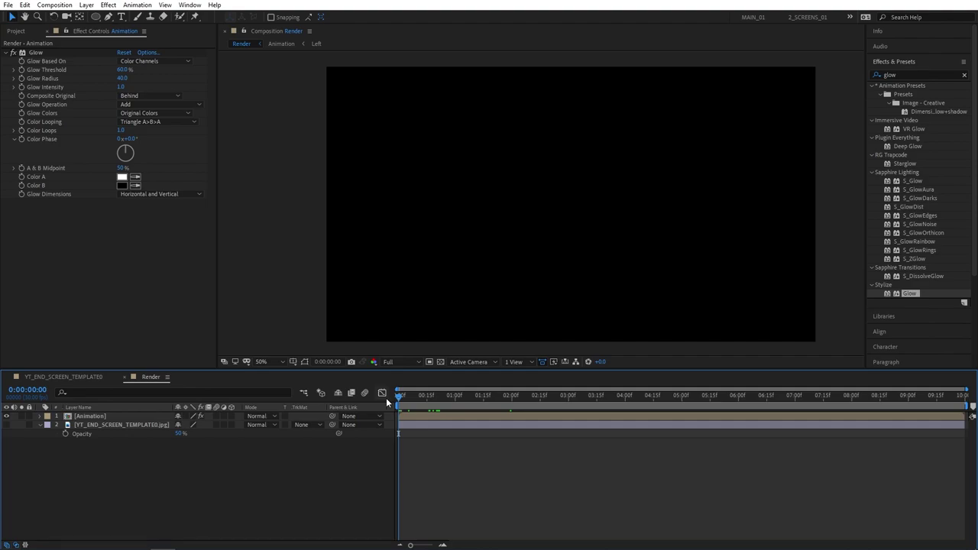
key(space)
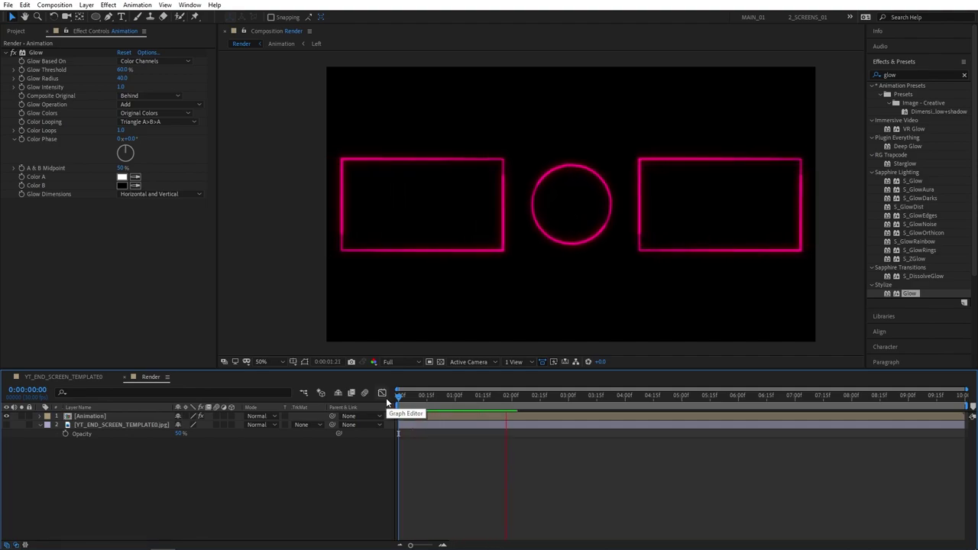
key(space)
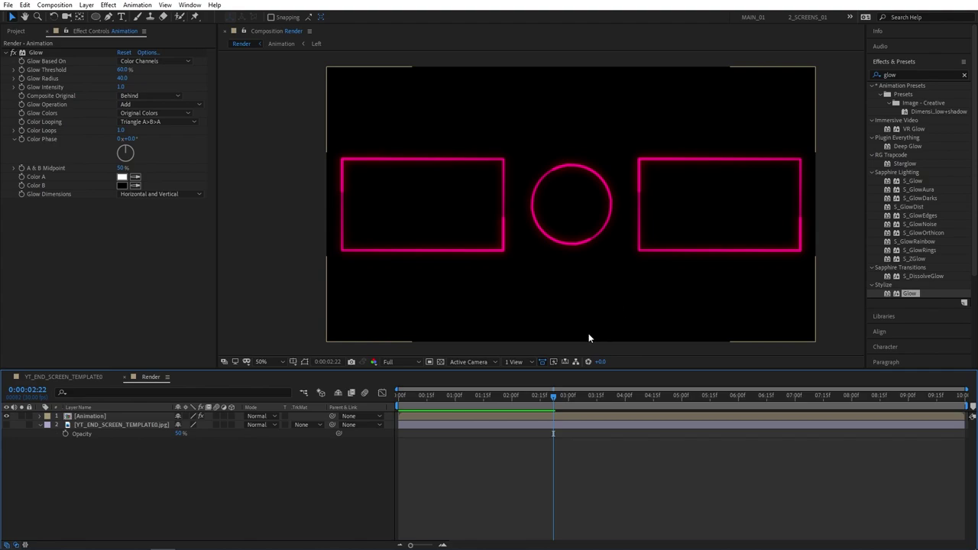
Step: Add a 'Subscribe for more' text layer below the shapes with white fill
click(120, 16)
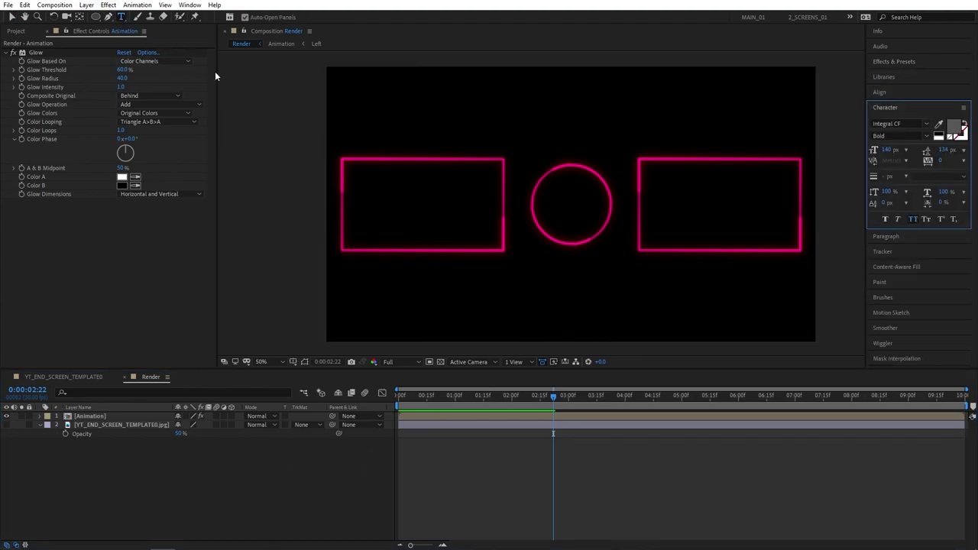
click(534, 313)
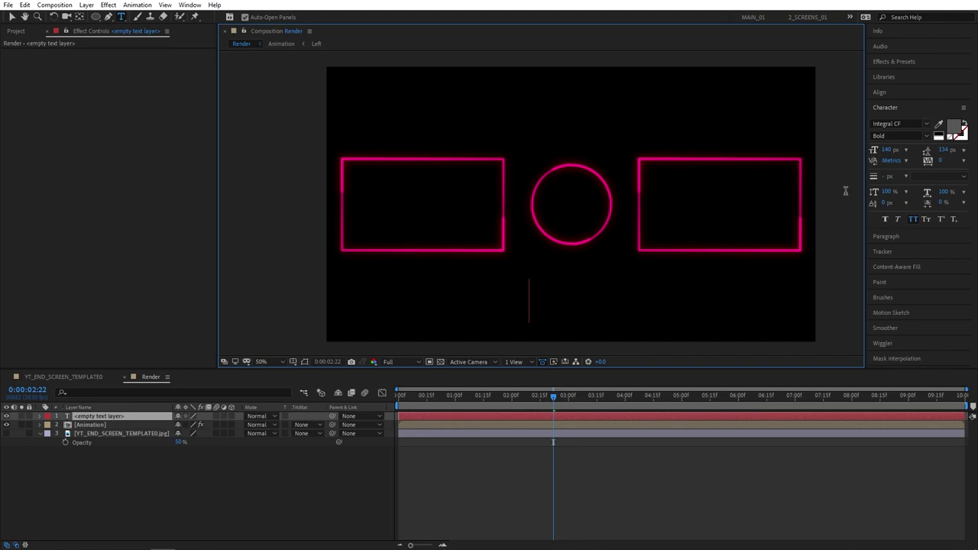
text(Subscribe for )
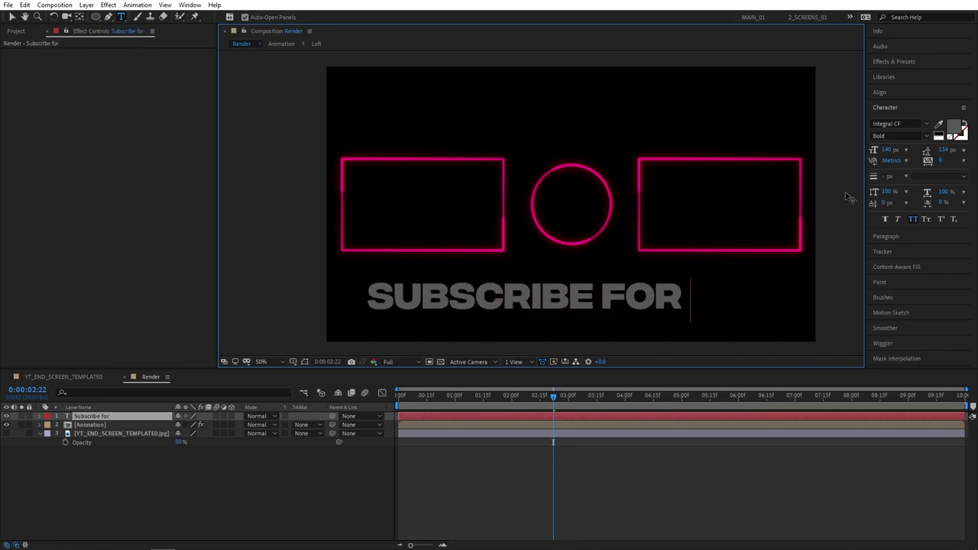
text(more)
key(ctrl+a)
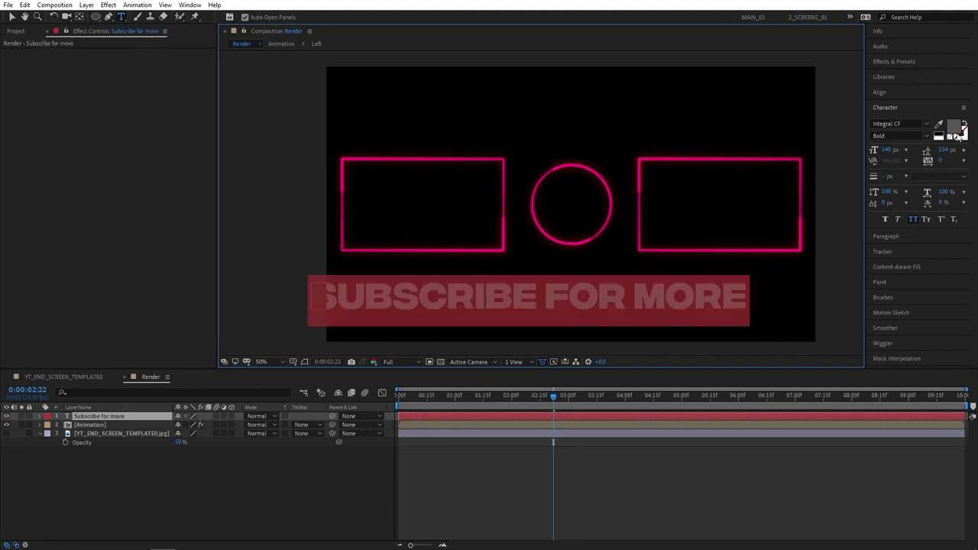
click(955, 130)
click(16, 29)
click(233, 28)
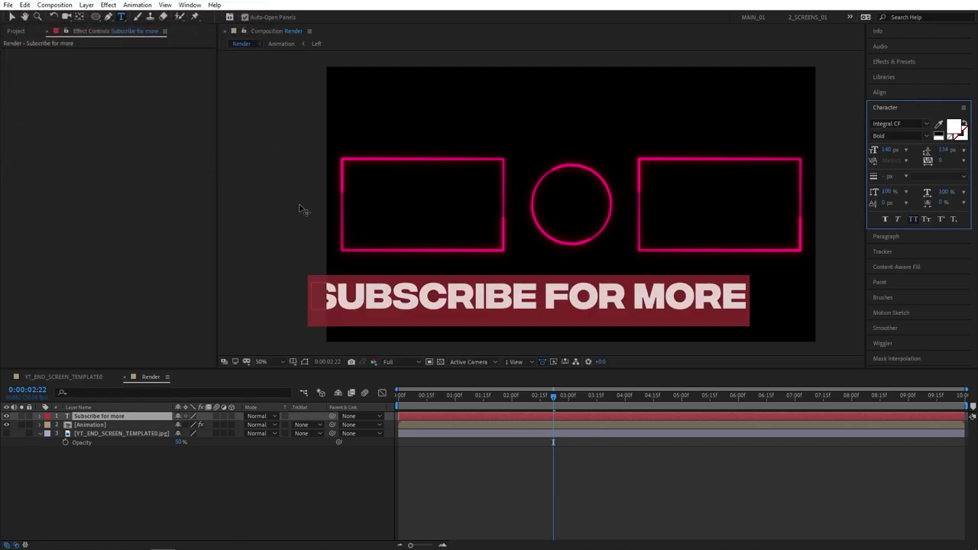
click(275, 466)
Step: Color the word SUBSCRIBE with the pink eyedropped from the rectangle outline
click(312, 288)
double_click(370, 293)
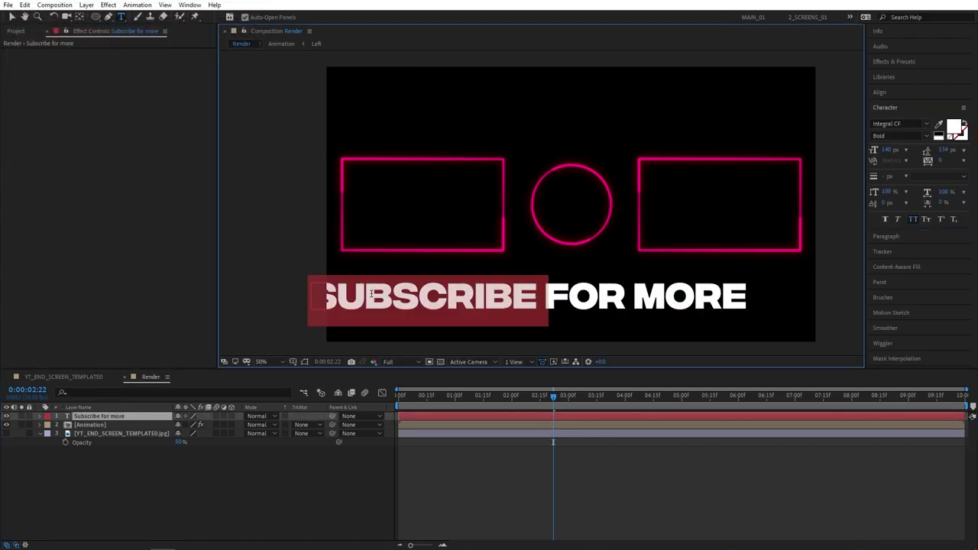
click(953, 128)
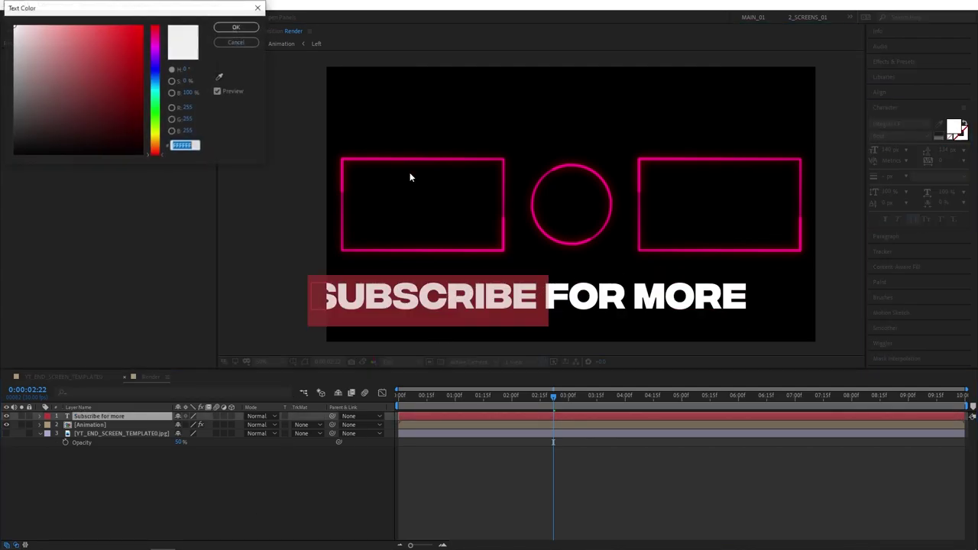
click(219, 75)
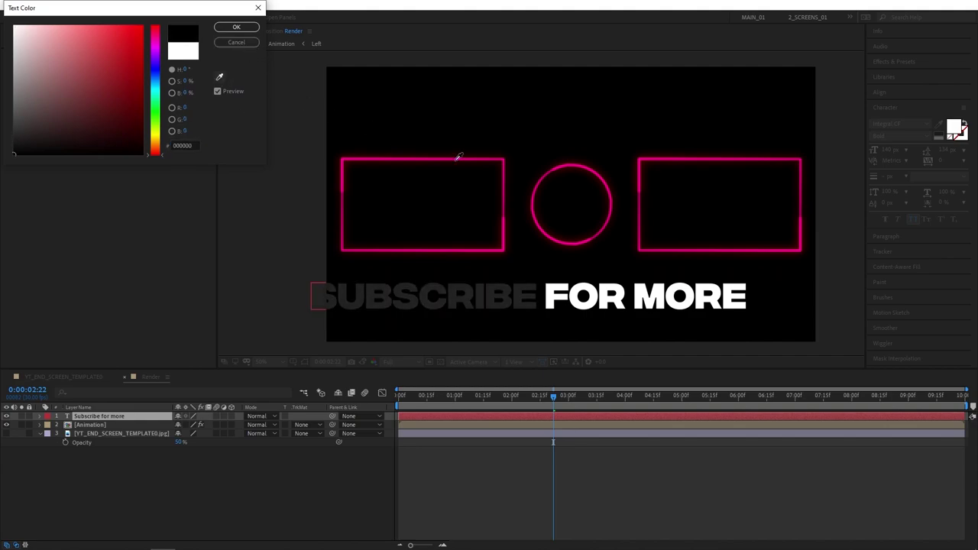
click(504, 169)
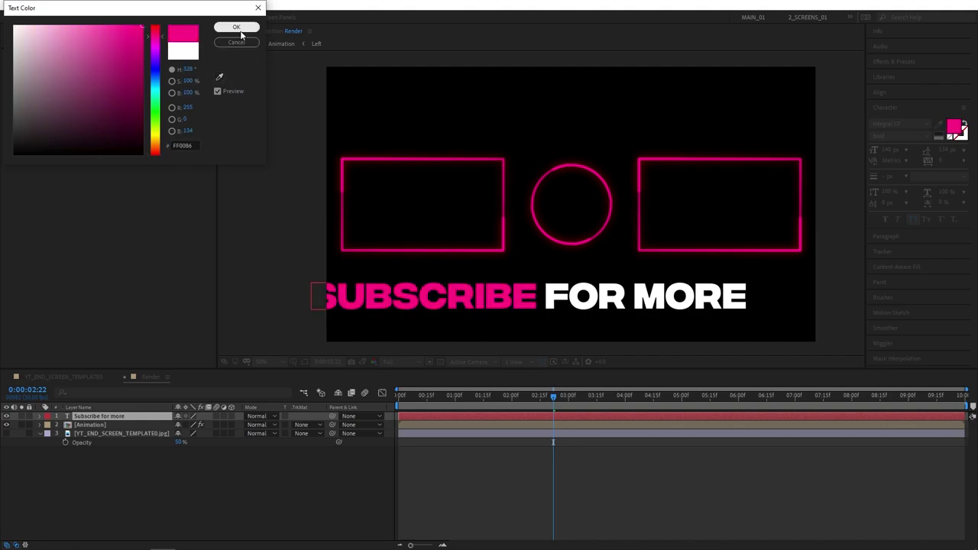
click(236, 27)
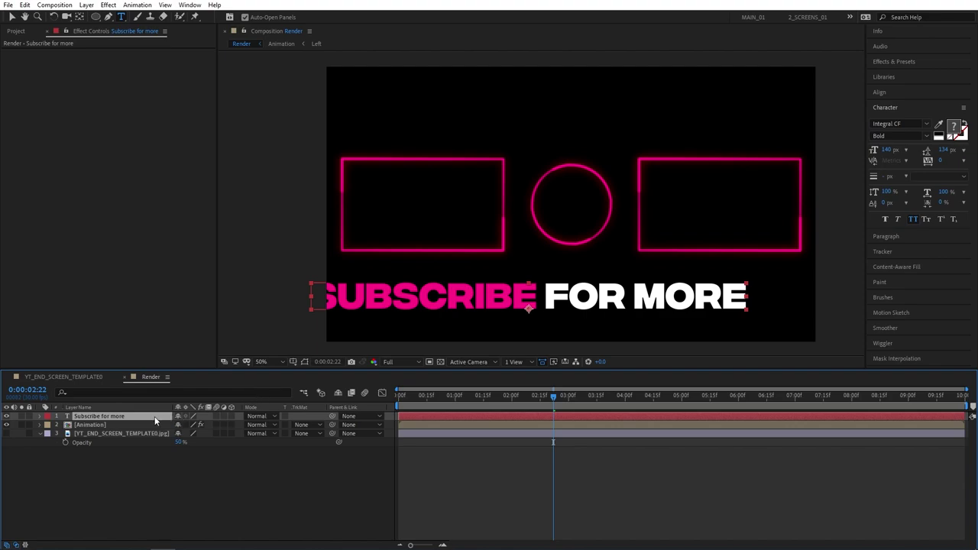
Step: Scale the SUBSCRIBE FOR MORE text layer to 50%
key(s)
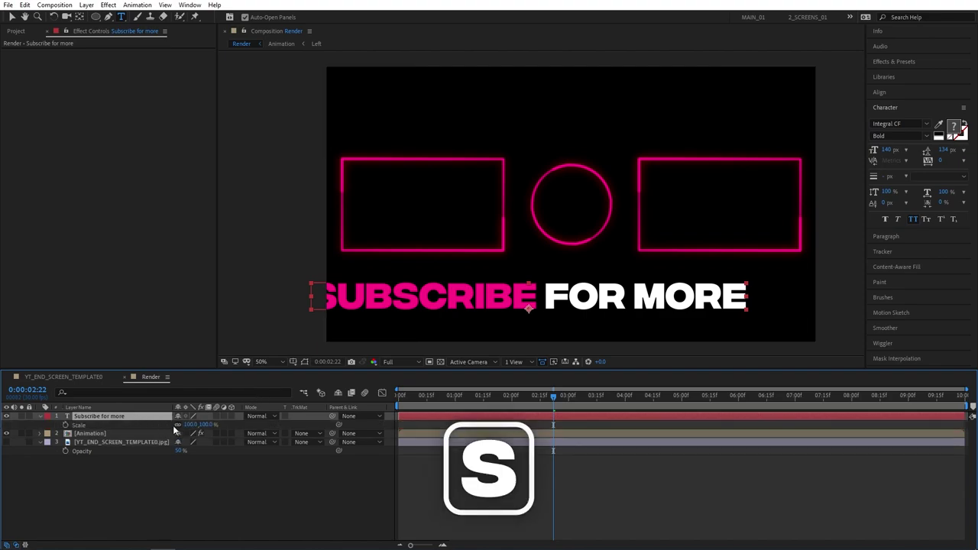
drag(191, 424, 171, 430)
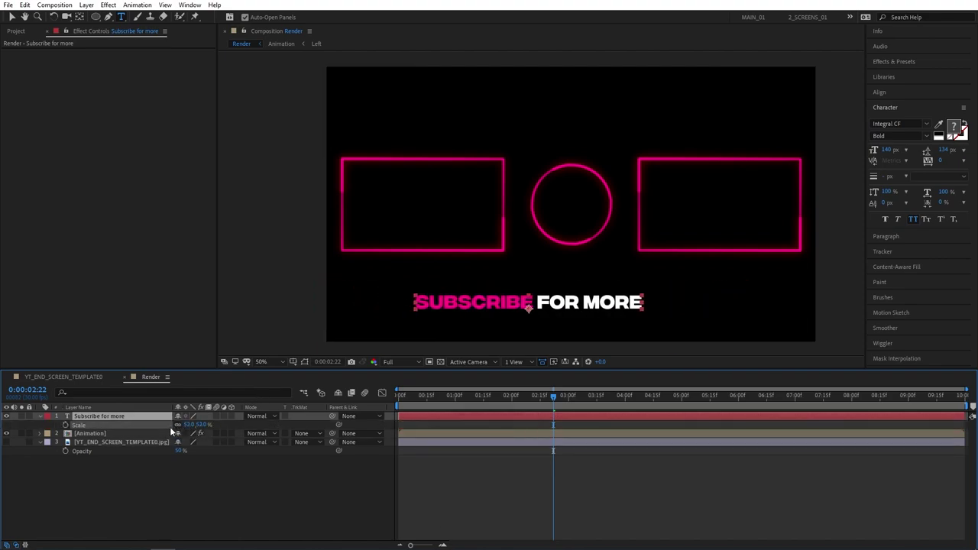
click(189, 424)
text(50)
key(Return)
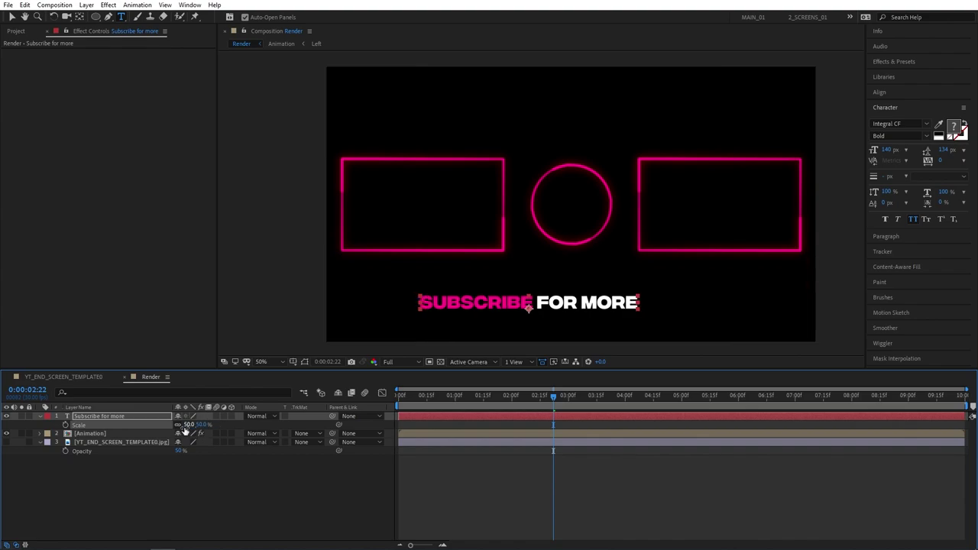
click(205, 486)
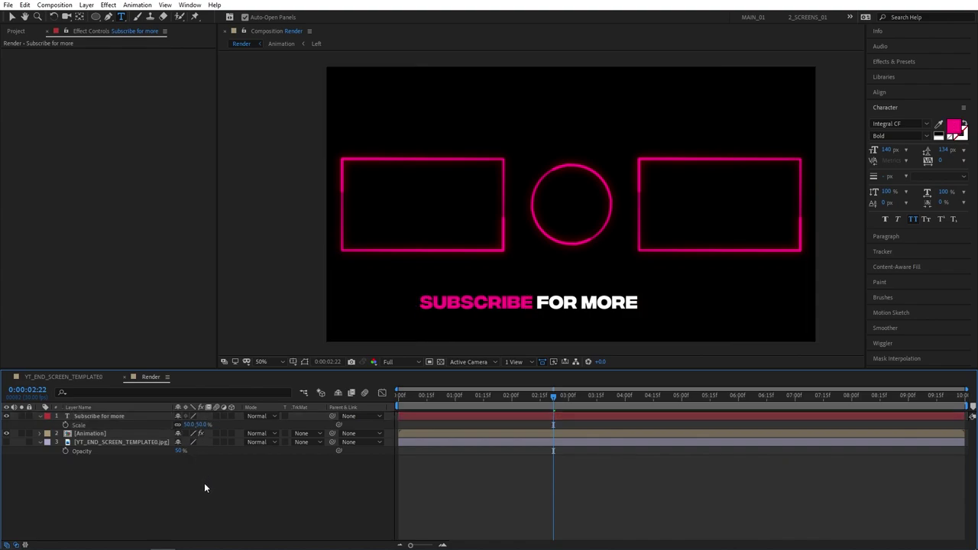
Step: Move the text to the composition's horizontal center beneath the circle
click(11, 16)
click(562, 306)
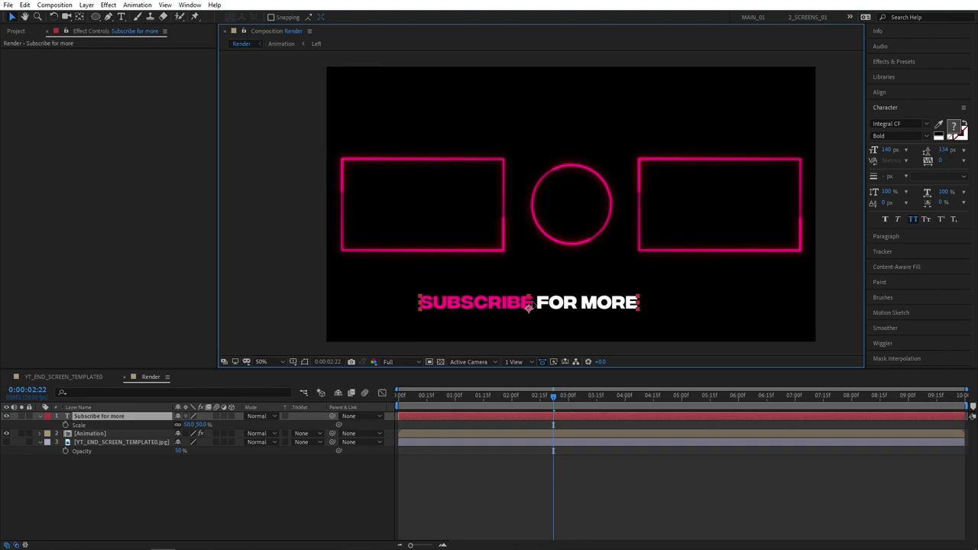
drag(562, 306, 604, 302)
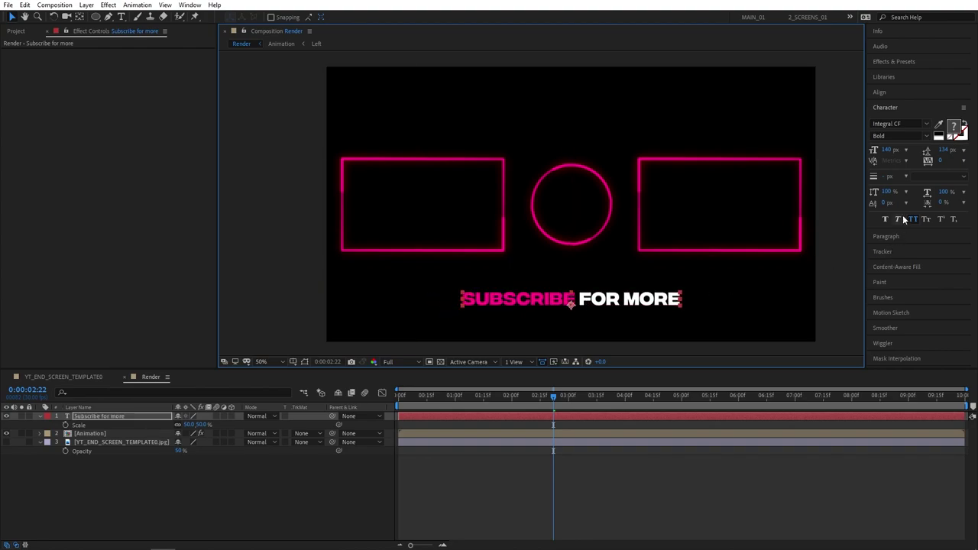
click(883, 92)
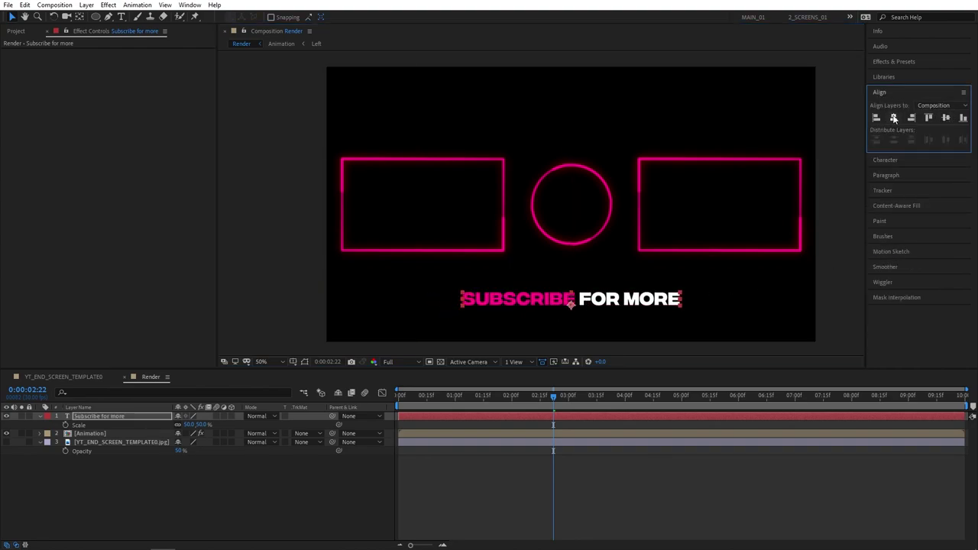
click(521, 329)
drag(582, 304, 582, 296)
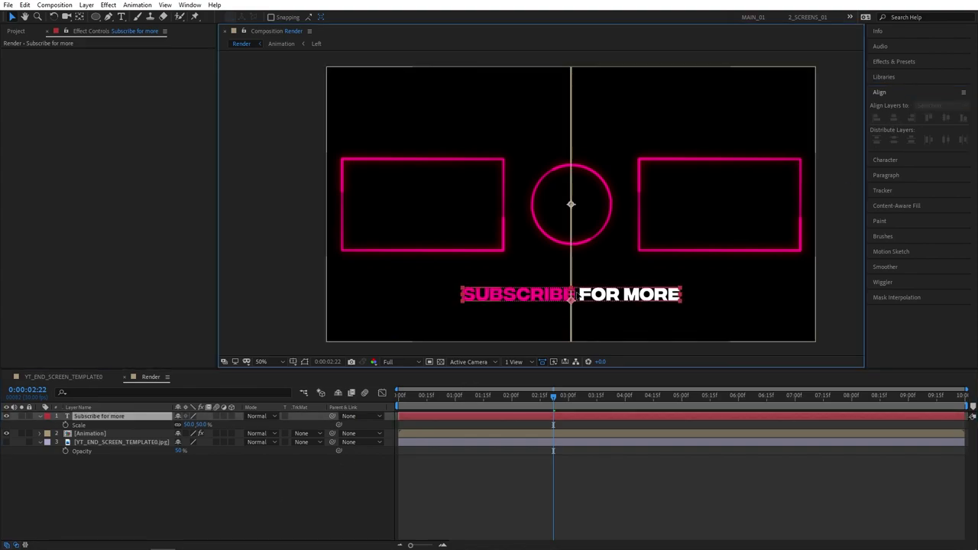
click(264, 508)
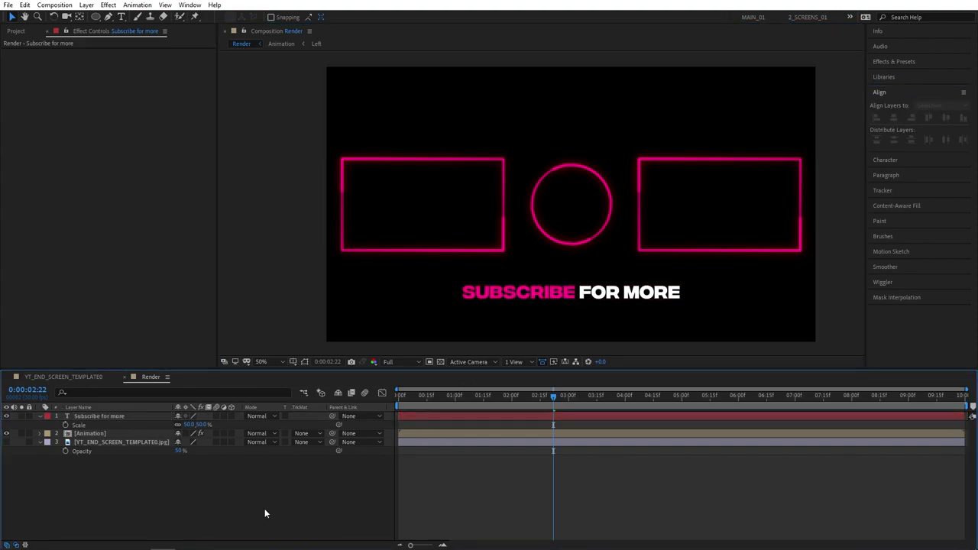
Step: Add a text animator with Position and Opacity properties to the title
click(40, 417)
click(41, 416)
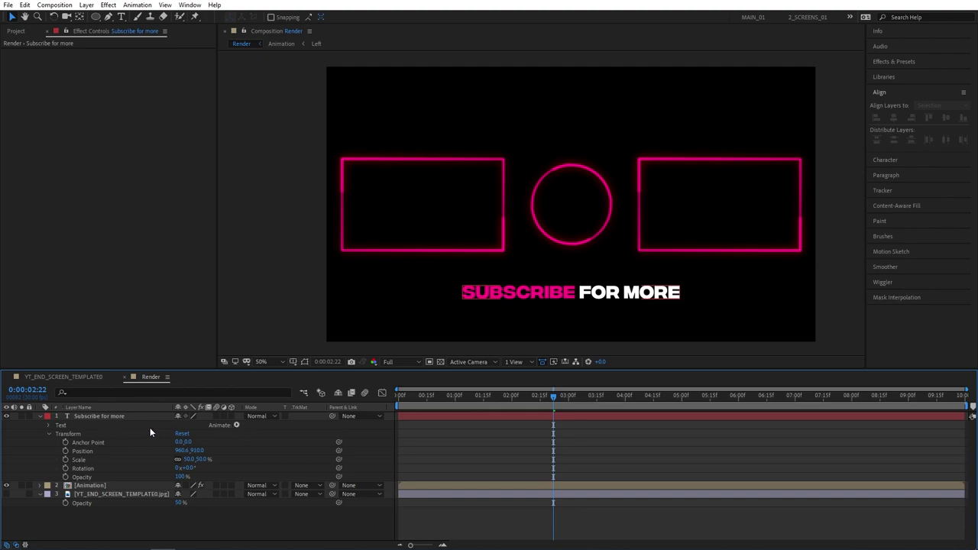
click(237, 426)
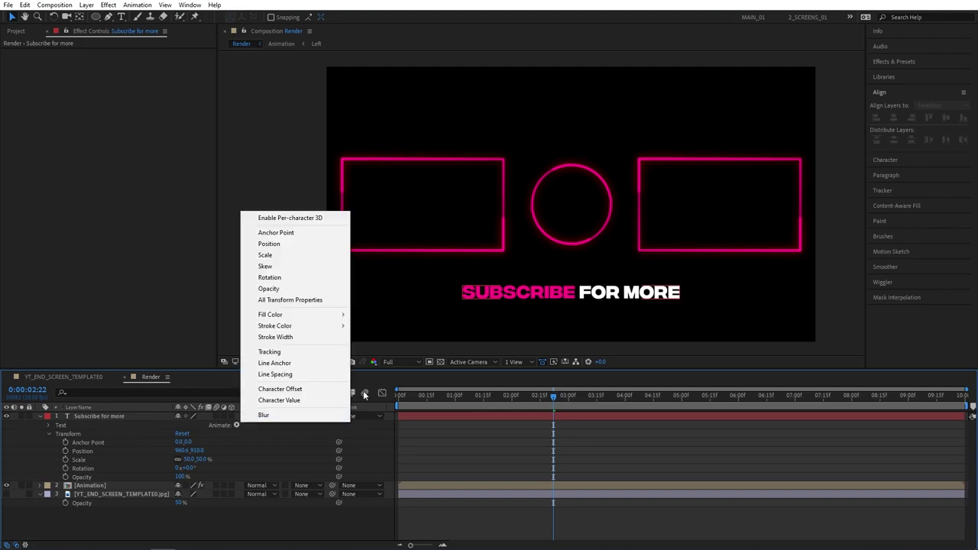
click(275, 245)
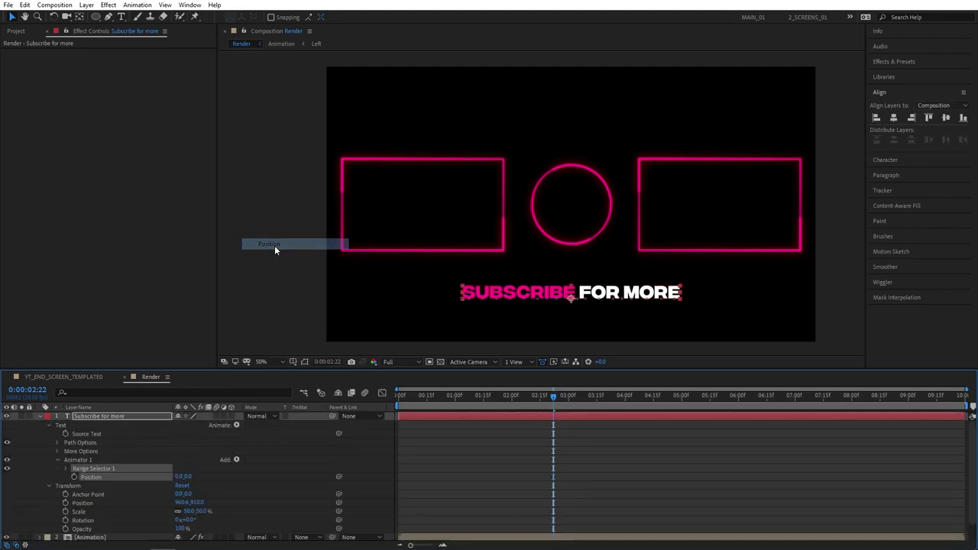
click(236, 461)
mouse_move(262, 463)
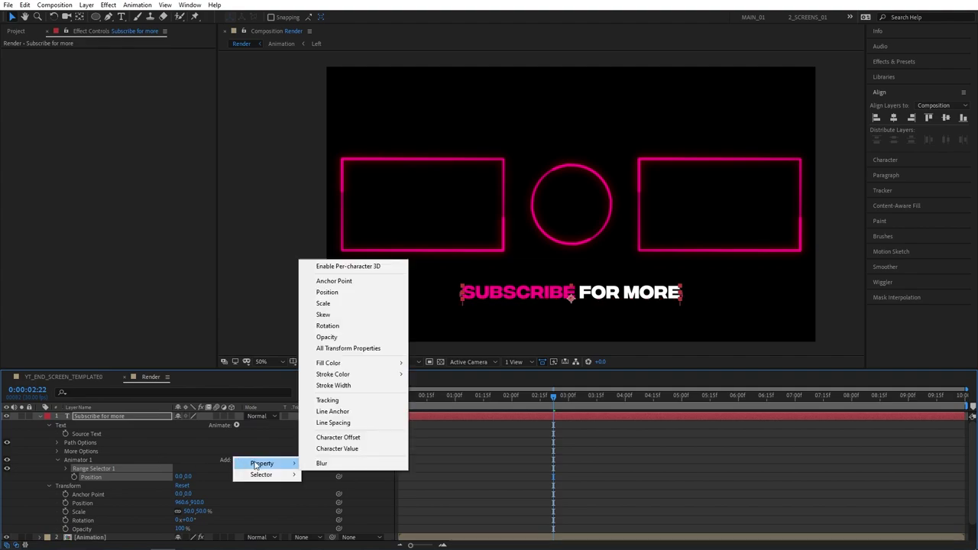
click(327, 337)
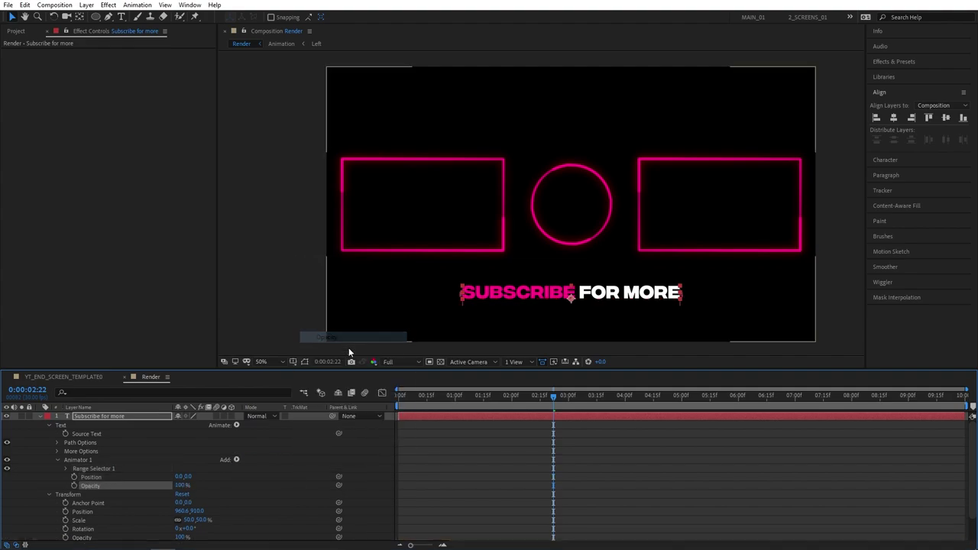
Step: Set the animator Position to 0,120 and Opacity to 0%
drag(186, 477, 203, 477)
click(190, 476)
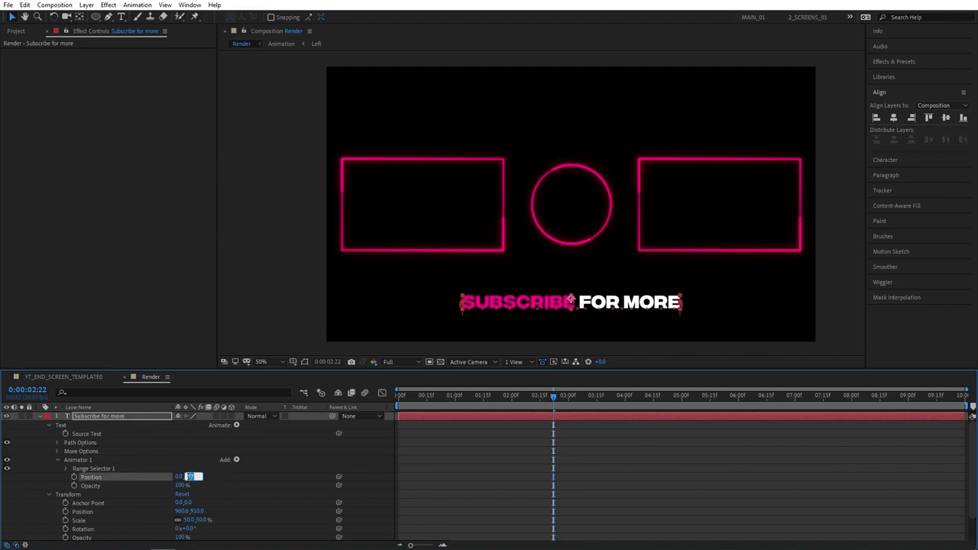
text(120)
key(Return)
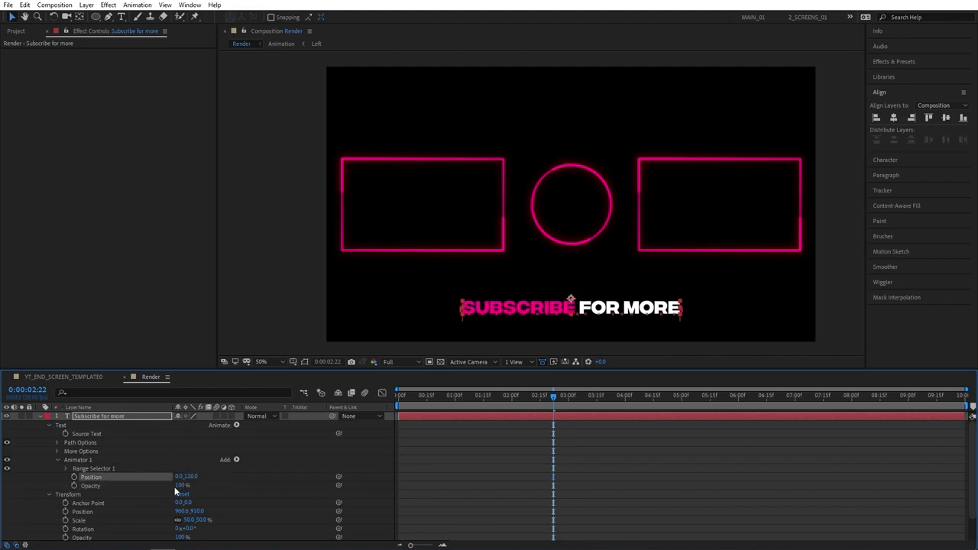
drag(181, 485, 52, 493)
click(73, 484)
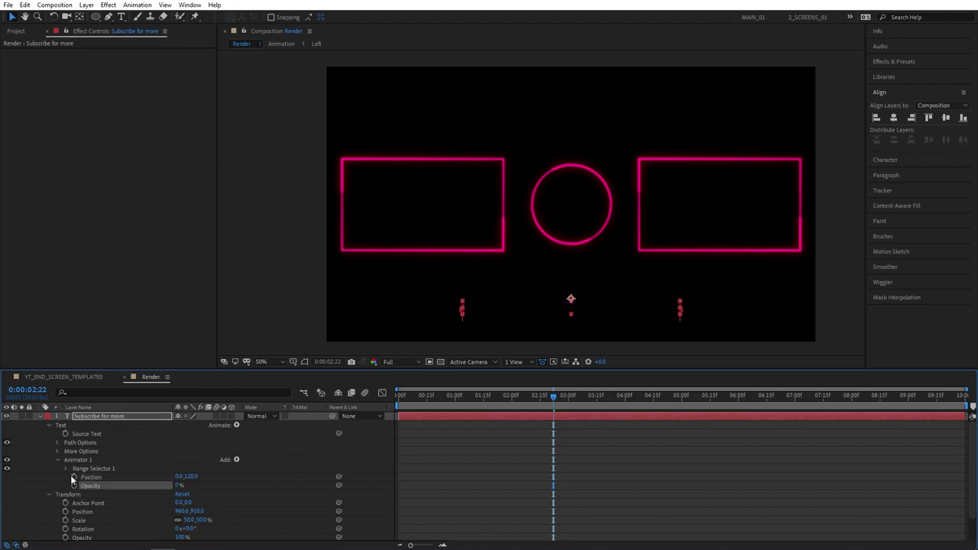
Step: Keyframe the Range Selector Offset at -90% at frame zero
click(67, 468)
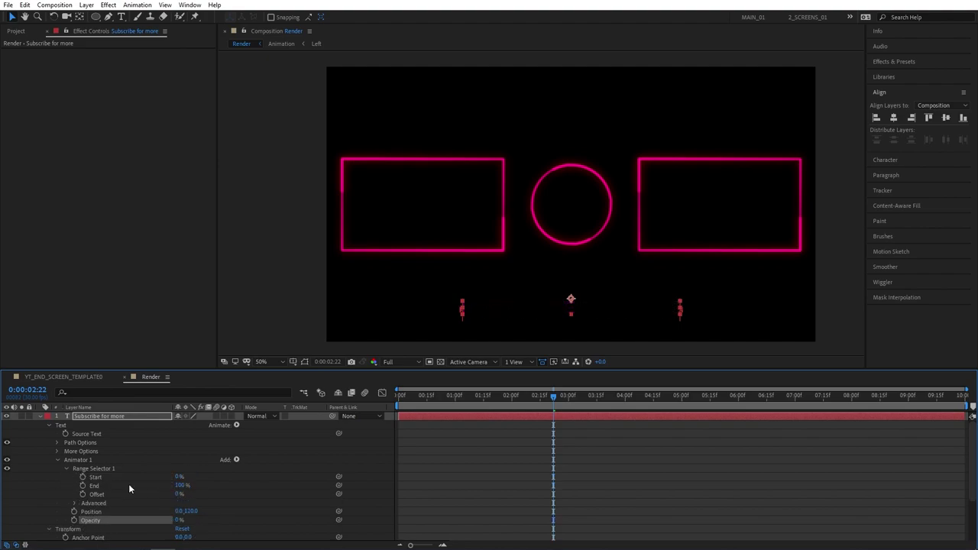
drag(555, 398, 398, 401)
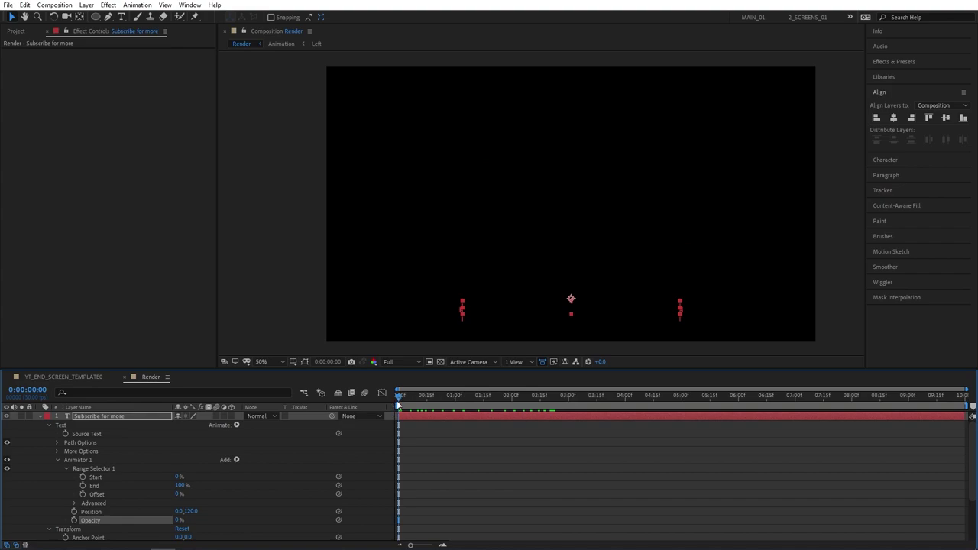
click(91, 495)
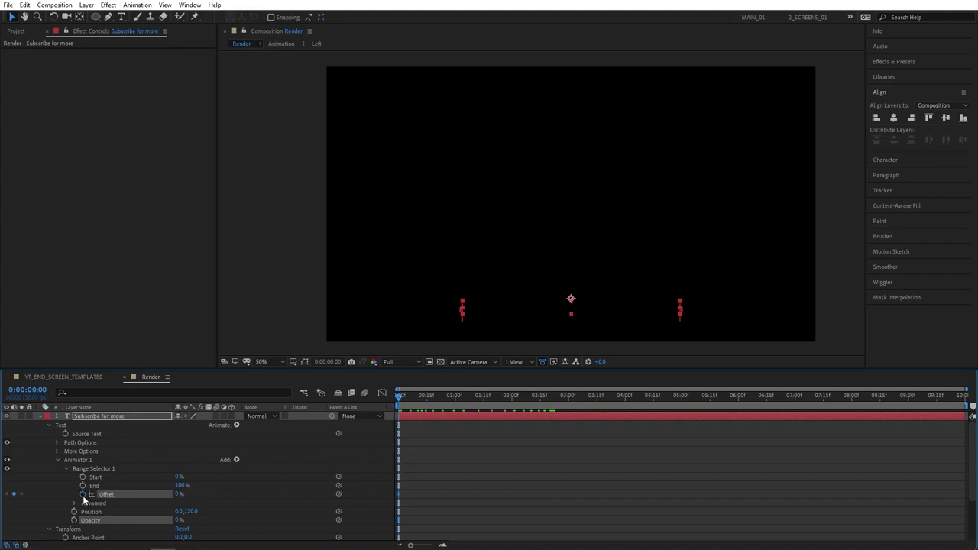
click(82, 494)
drag(178, 497, 178, 497)
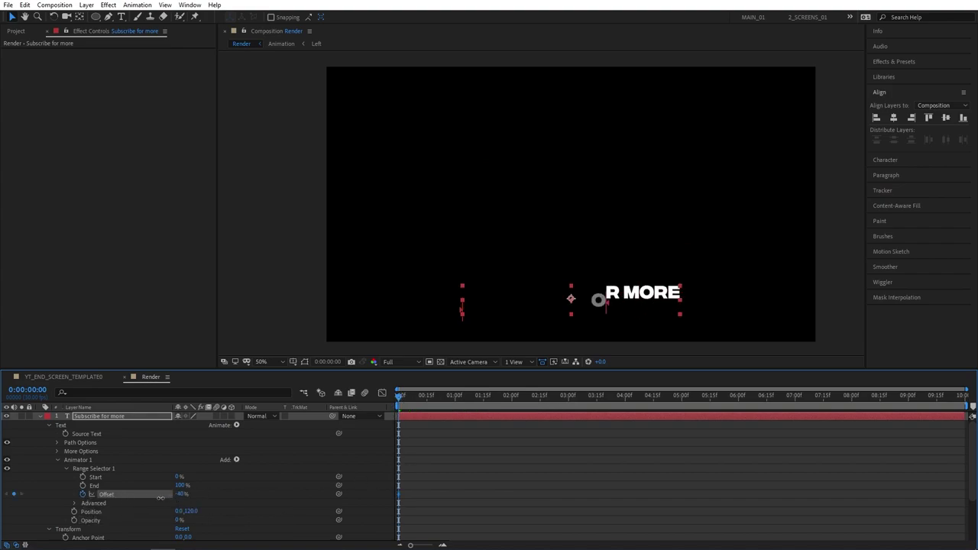
click(180, 494)
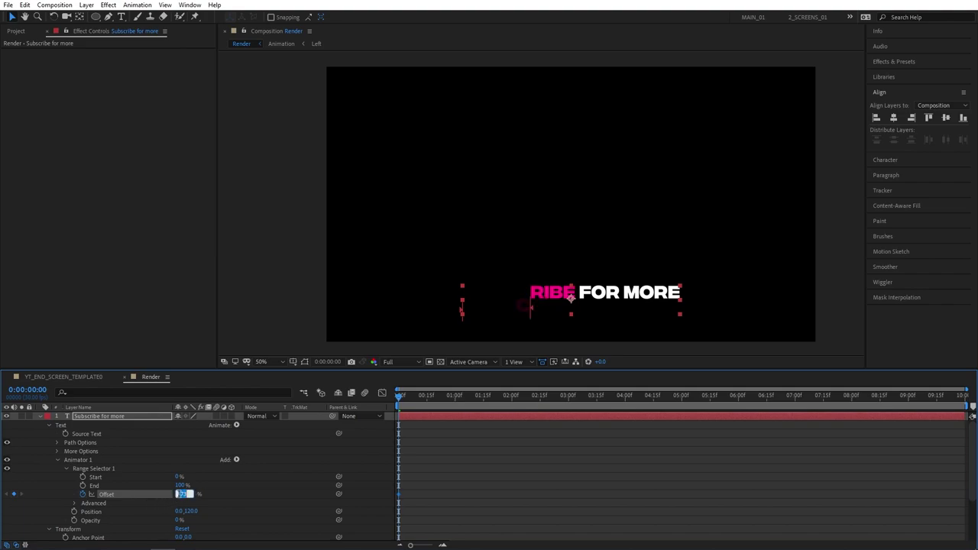
text(-90)
drag(180, 495, 179, 497)
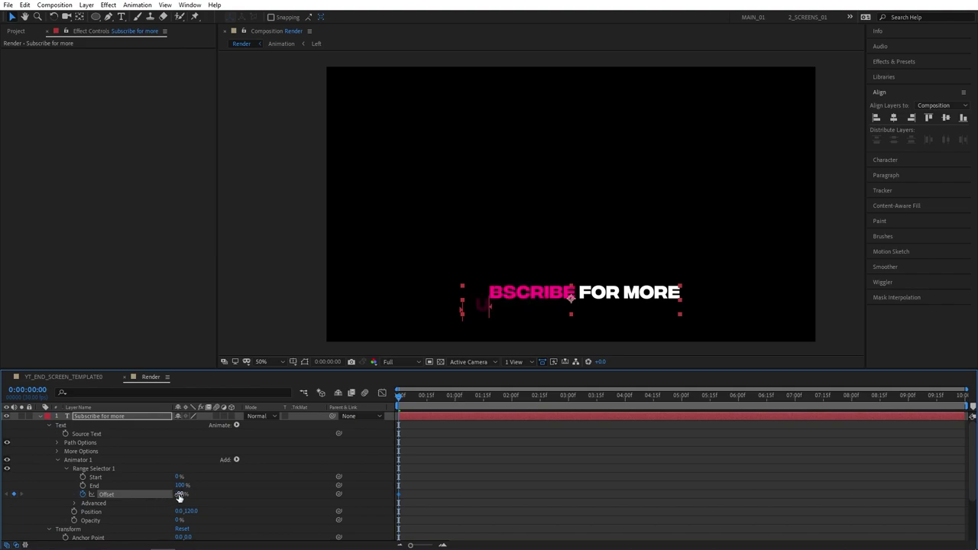
Step: Set Offset to 100% at two seconds and preview the reveal
click(511, 398)
drag(183, 500, 441, 483)
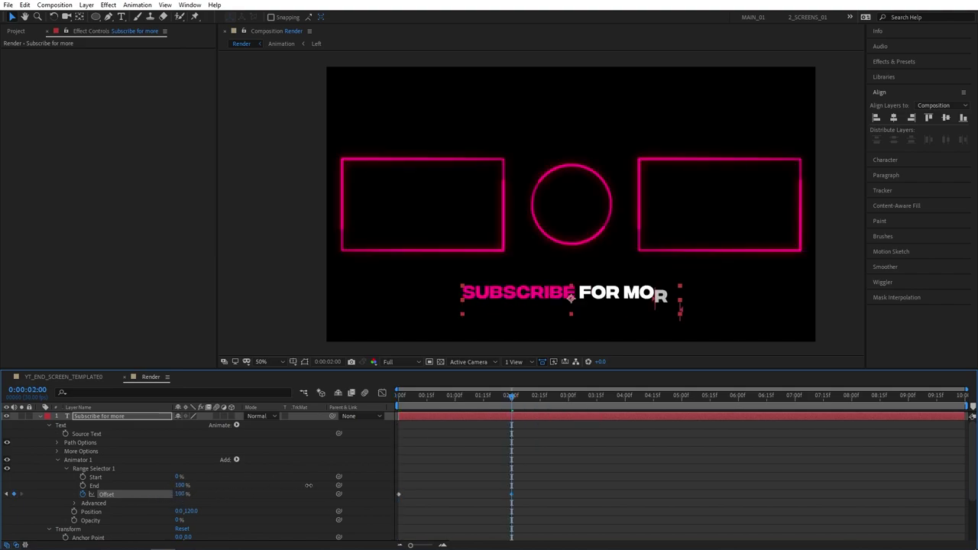
key(space)
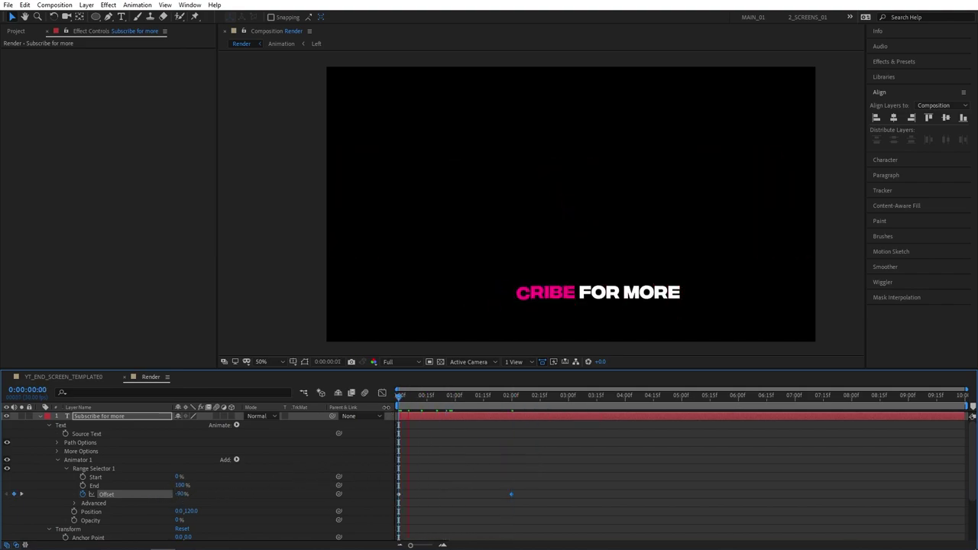
Step: Set the range selector Shape to Ramp Up, Ease High 100%, Ease Low 30%, and preview
key(space)
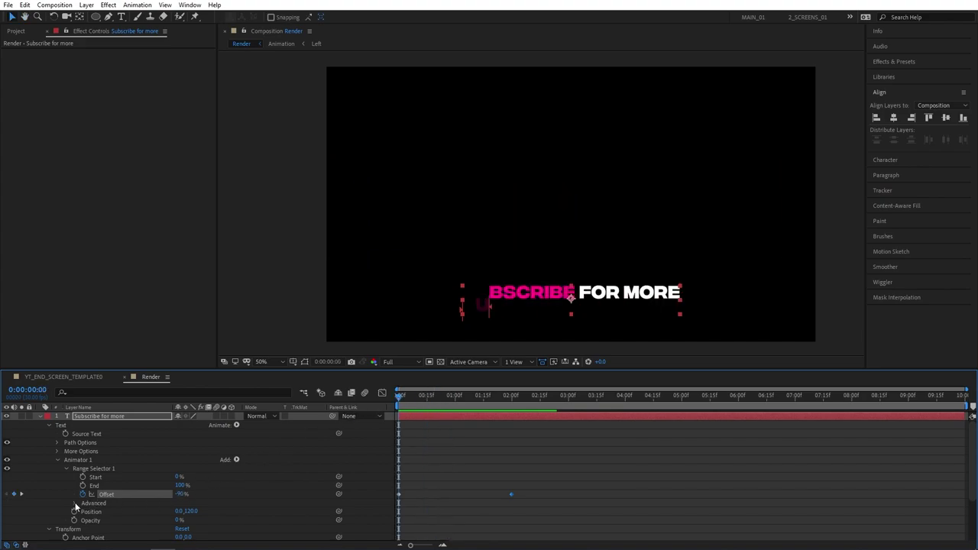
click(75, 504)
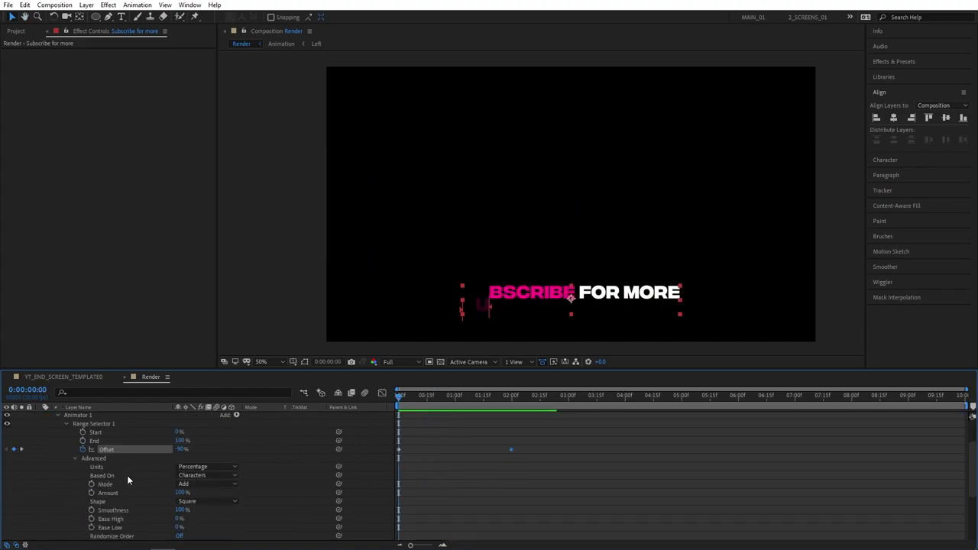
click(193, 502)
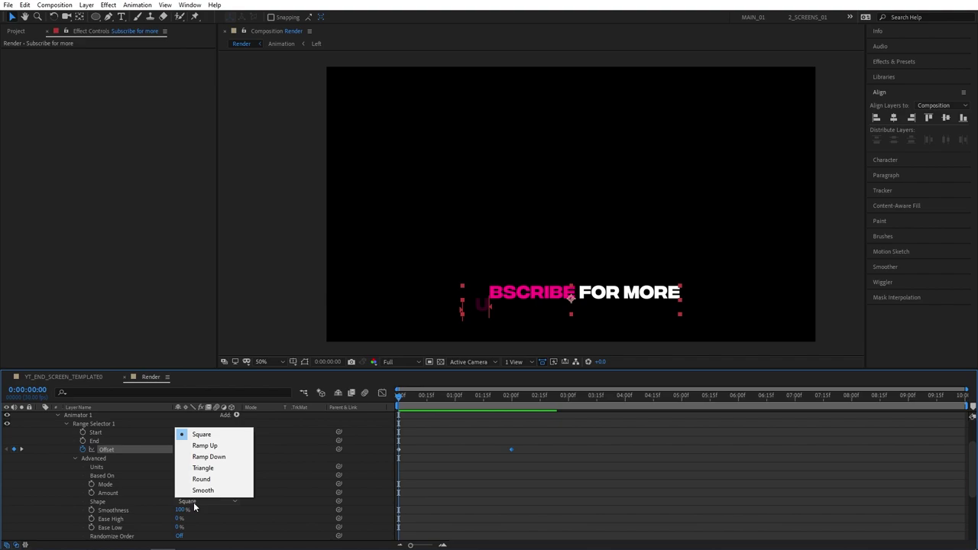
click(221, 447)
scroll(278, 483, down, 2)
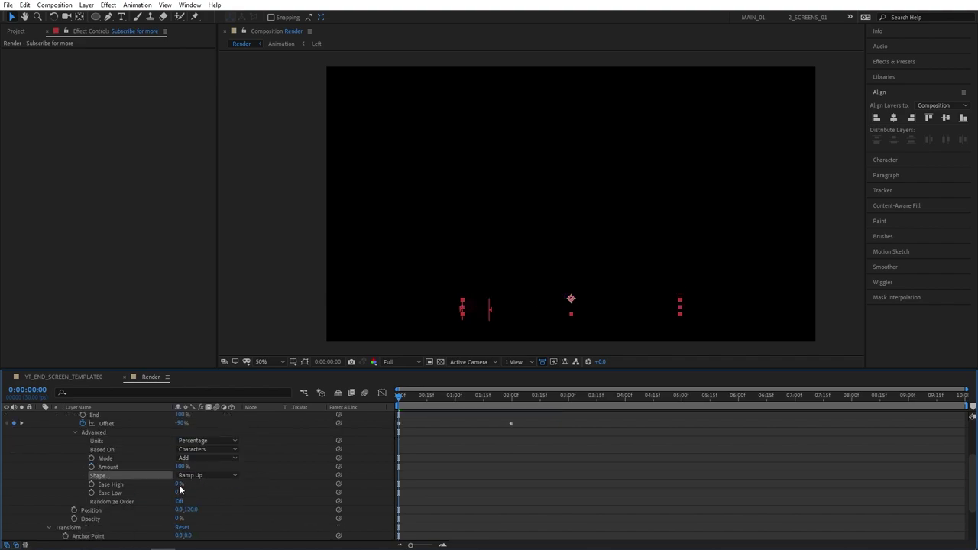
drag(180, 485, 202, 486)
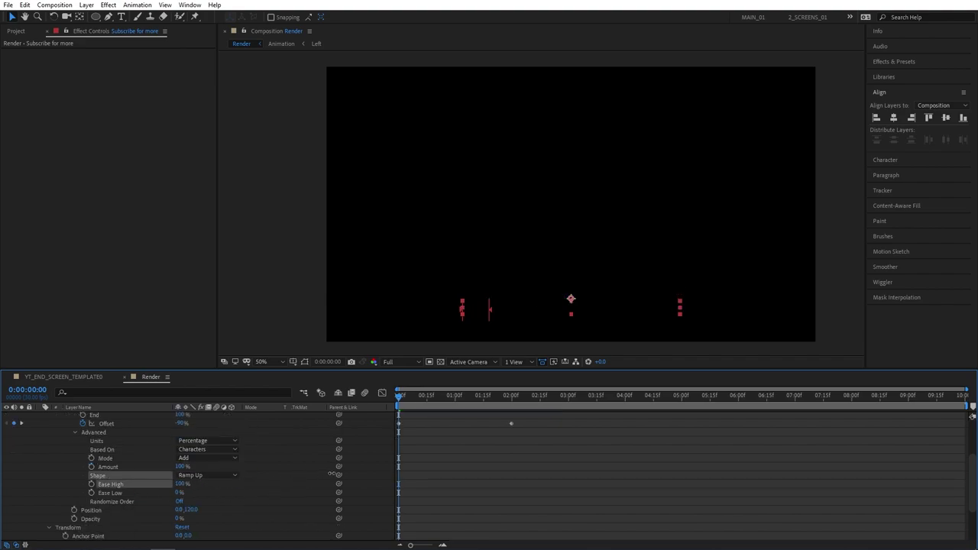
click(177, 492)
text(30)
key(Return)
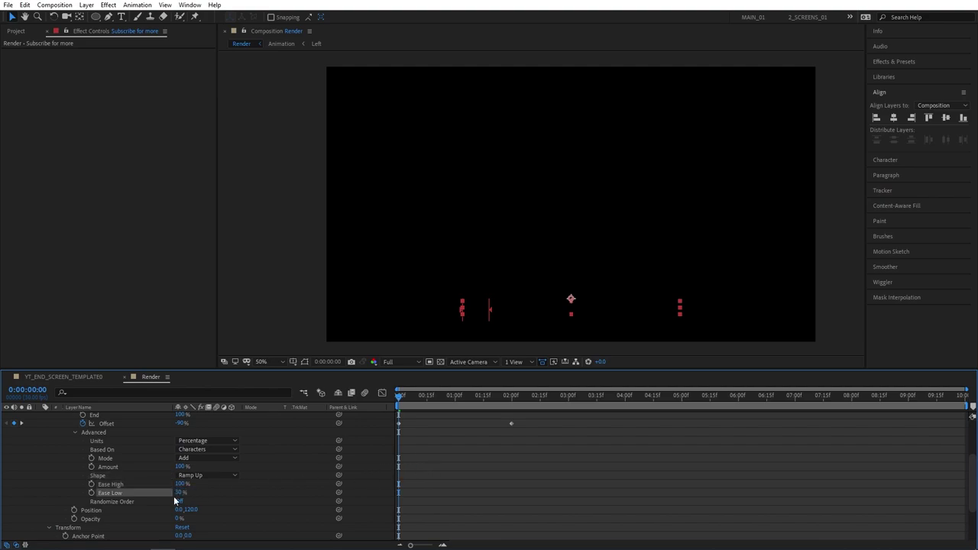
key(space)
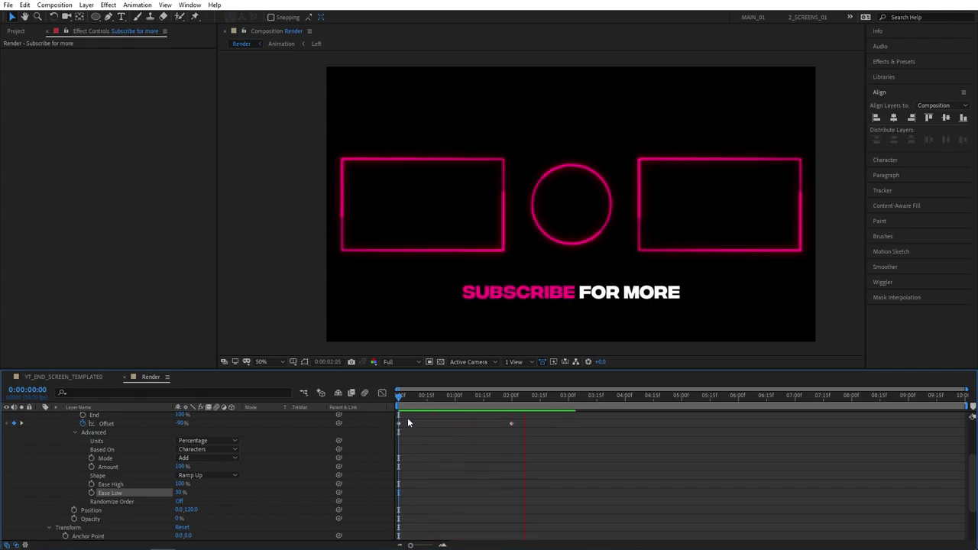
Step: Turn Randomize Order on, preview the random letter reveal, and collapse the text layer
click(443, 395)
drag(443, 397, 459, 396)
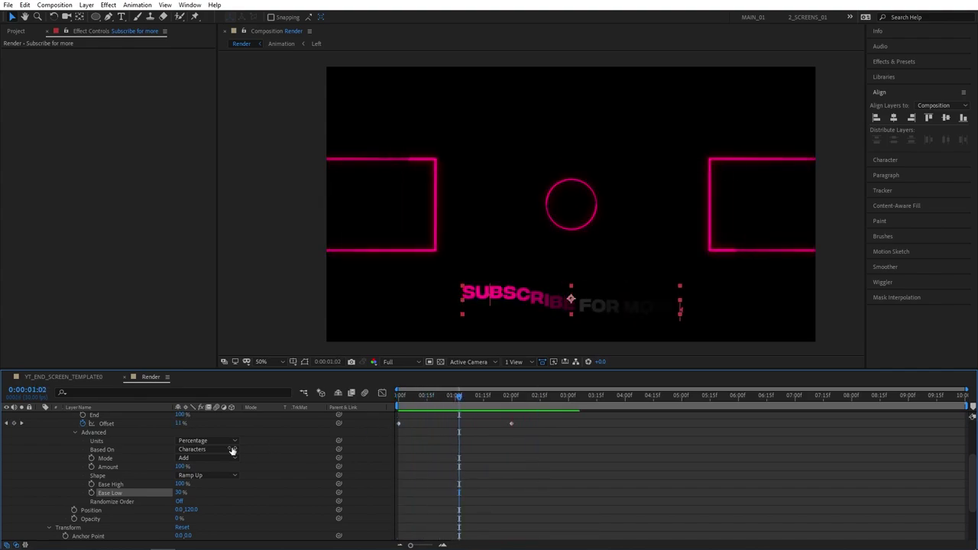
click(178, 501)
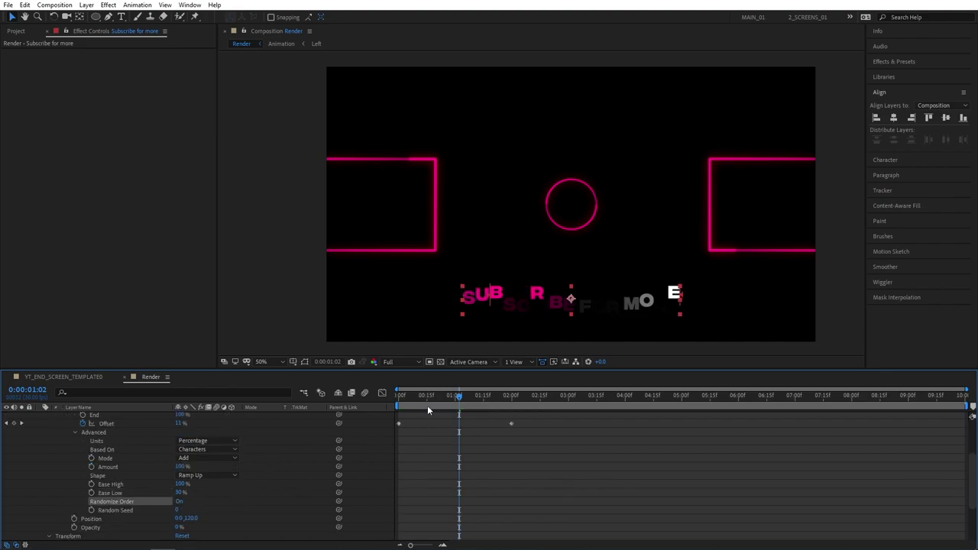
key(Home)
key(space)
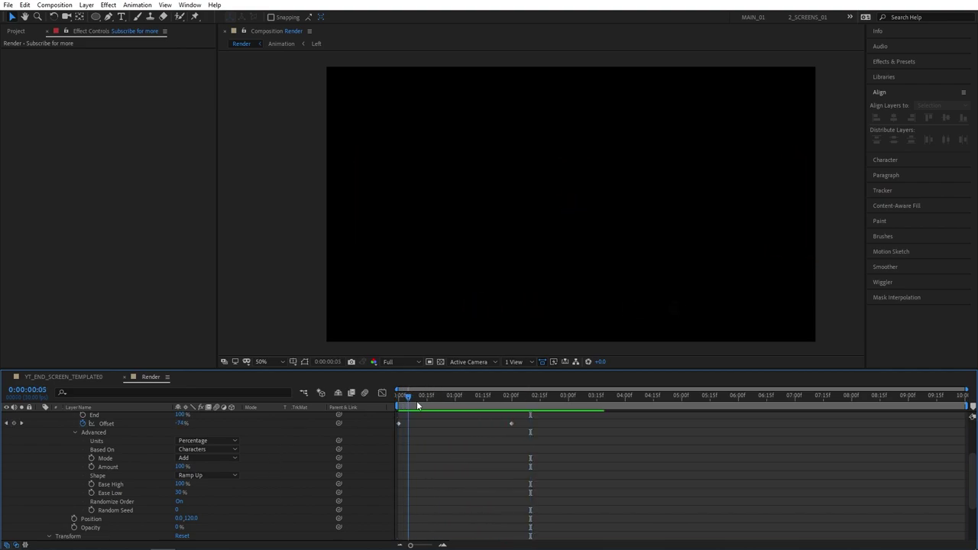
mouse_move(416, 401)
mouse_down()
mouse_move(507, 400)
mouse_move(498, 401)
mouse_up()
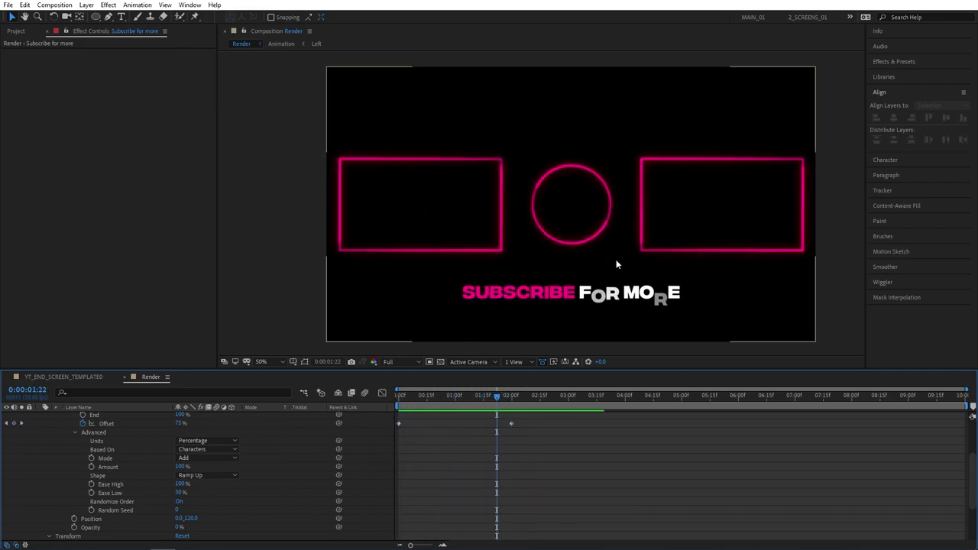
scroll(243, 455, up, 5)
click(40, 416)
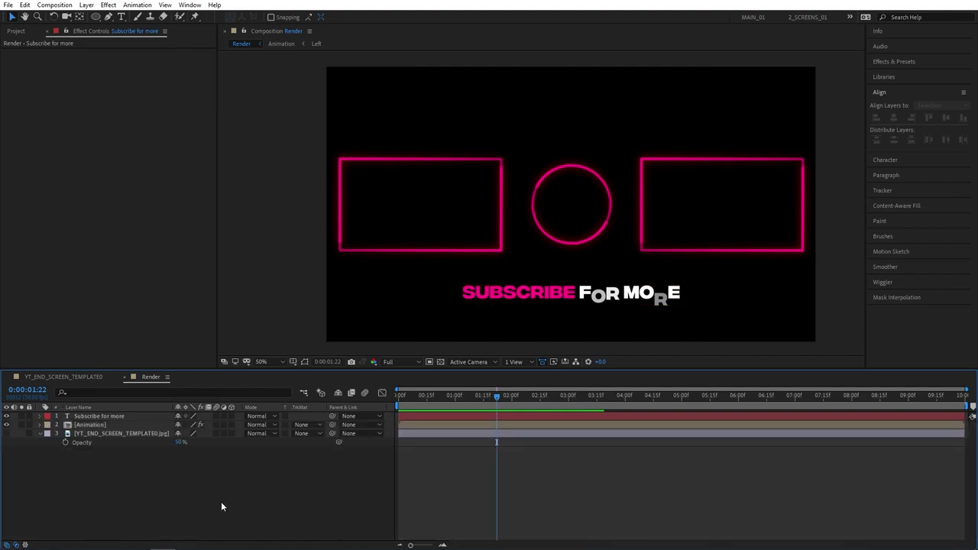
drag(497, 397, 483, 398)
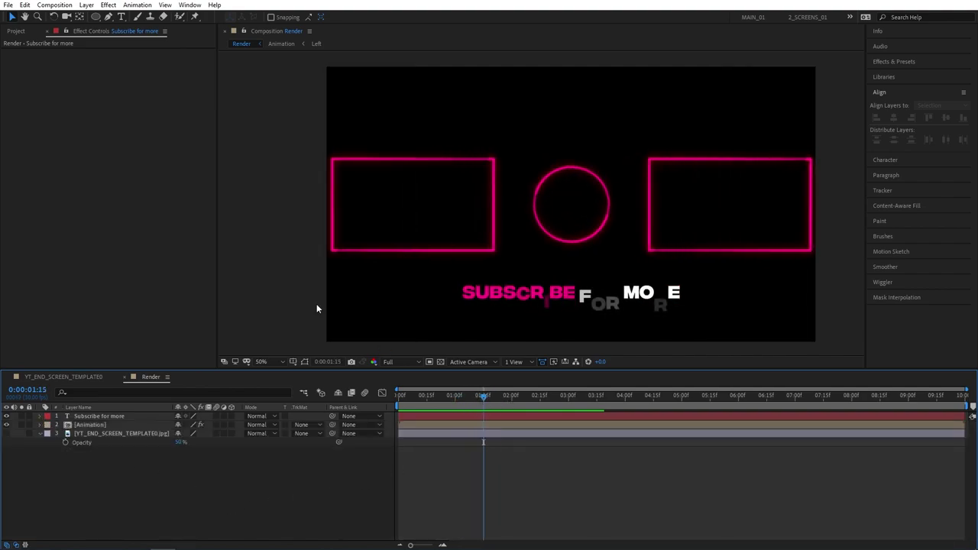
Step: Add the PLEXUS_BG_02_NO-NOISE.mp4 footage as the bottom layer of the timeline
click(18, 31)
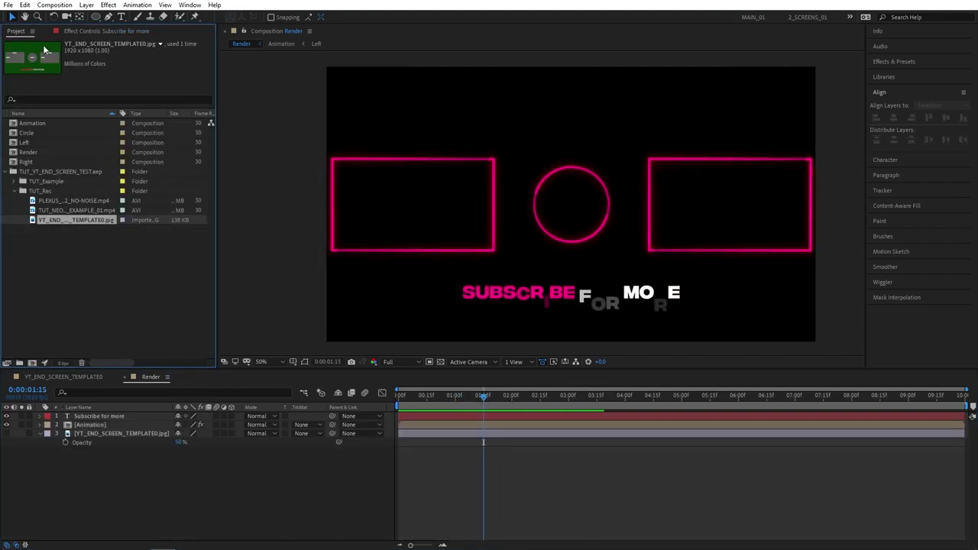
click(46, 255)
click(61, 199)
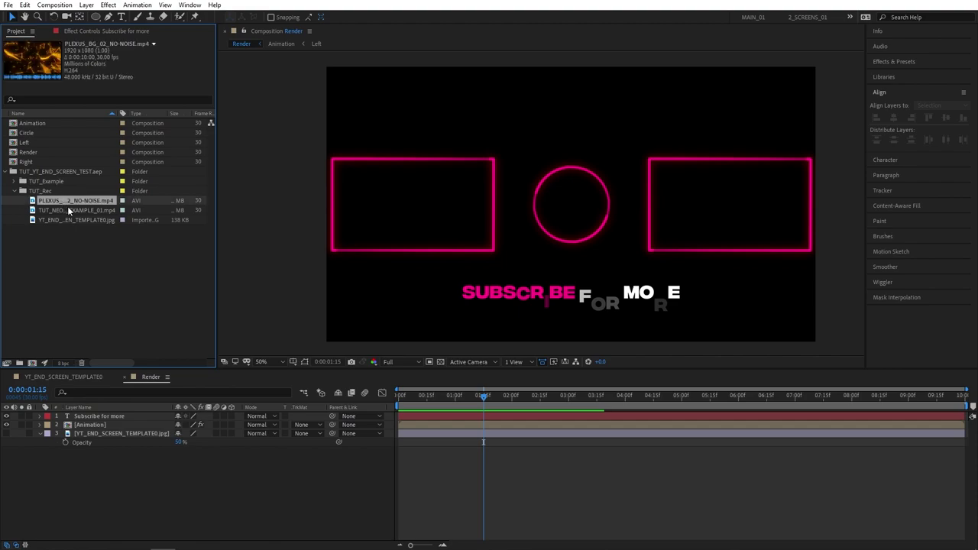
drag(85, 205, 88, 468)
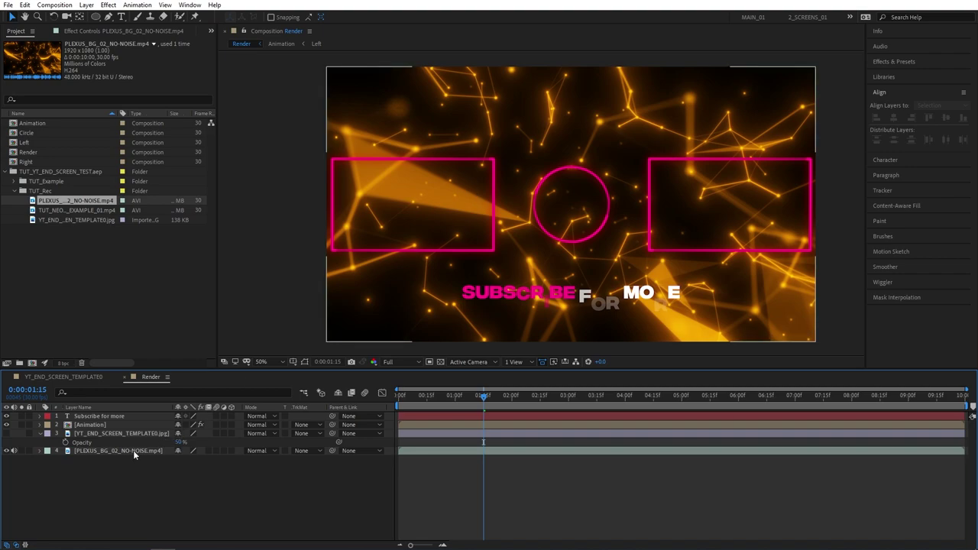
Step: Set the PLEXUS background layer's opacity to 30% and check the look
click(108, 450)
key(t)
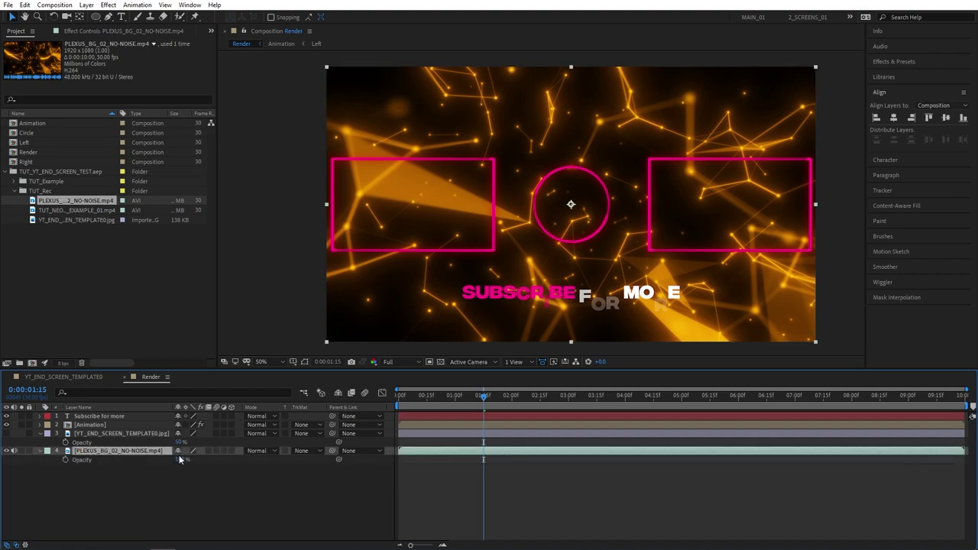
click(182, 459)
text(30)
key(Return)
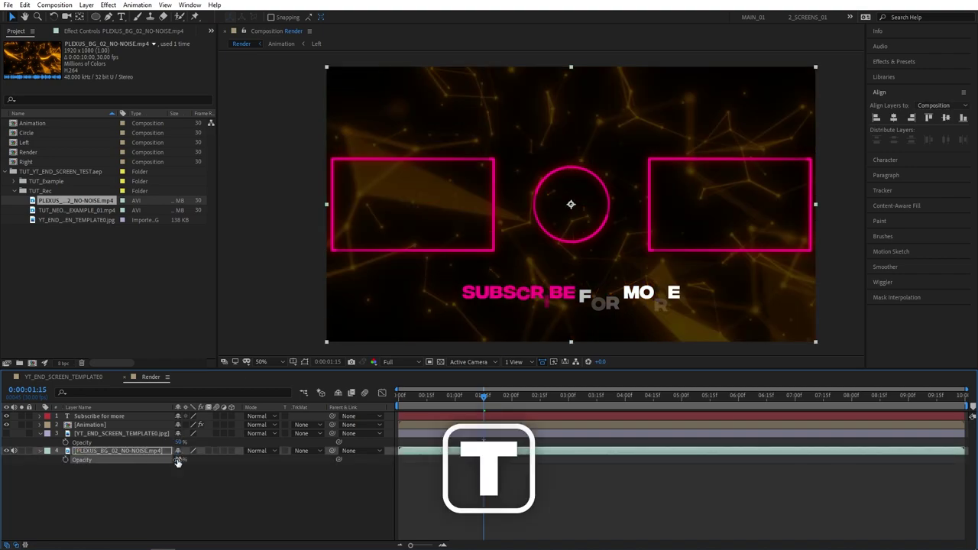
click(191, 516)
drag(455, 395, 415, 396)
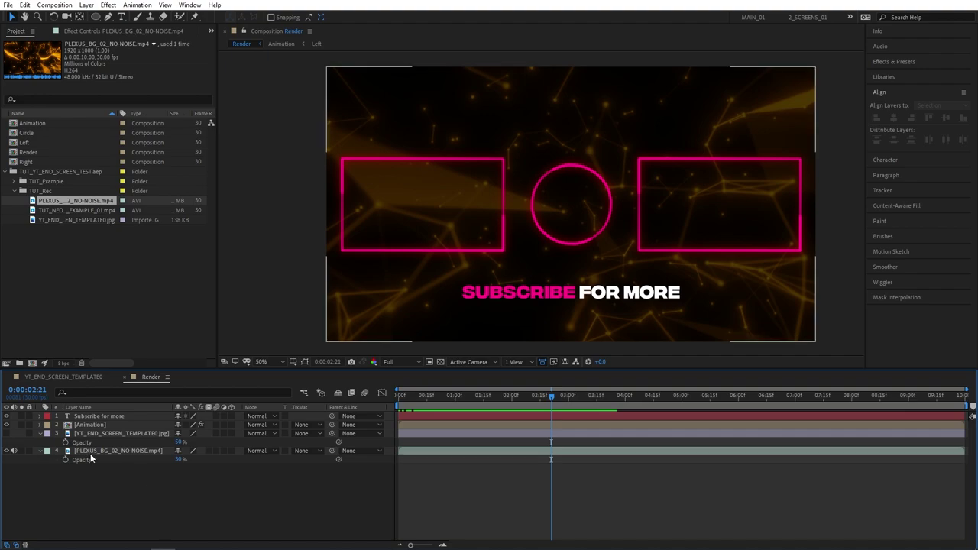
click(116, 451)
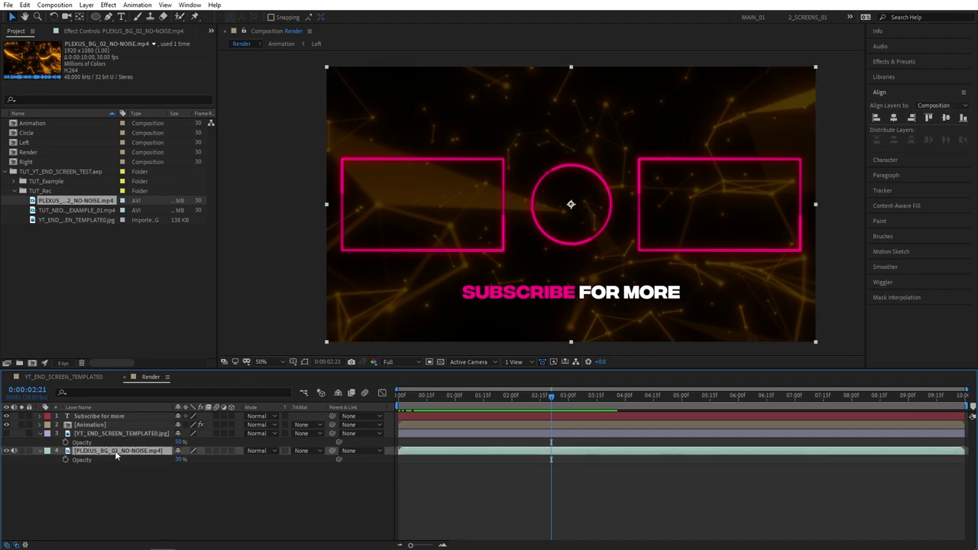
Step: Apply Hue/Saturation to the plexus background and set its Master Hue to 0x+290°
click(894, 61)
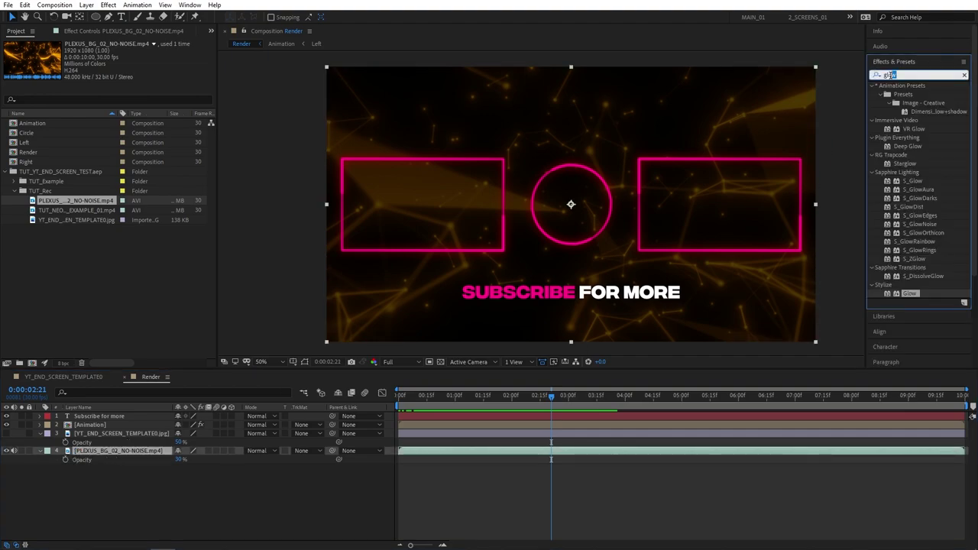
text(hue)
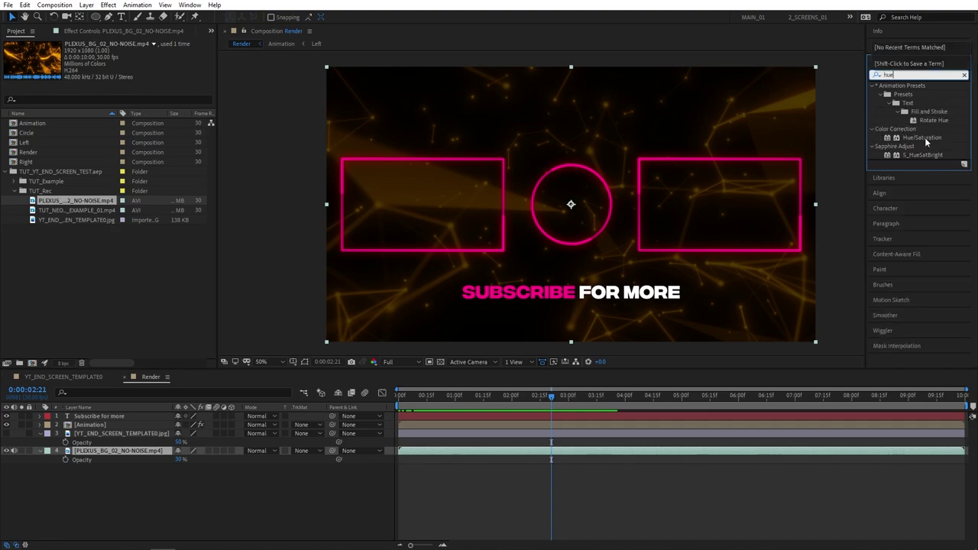
drag(925, 141, 103, 450)
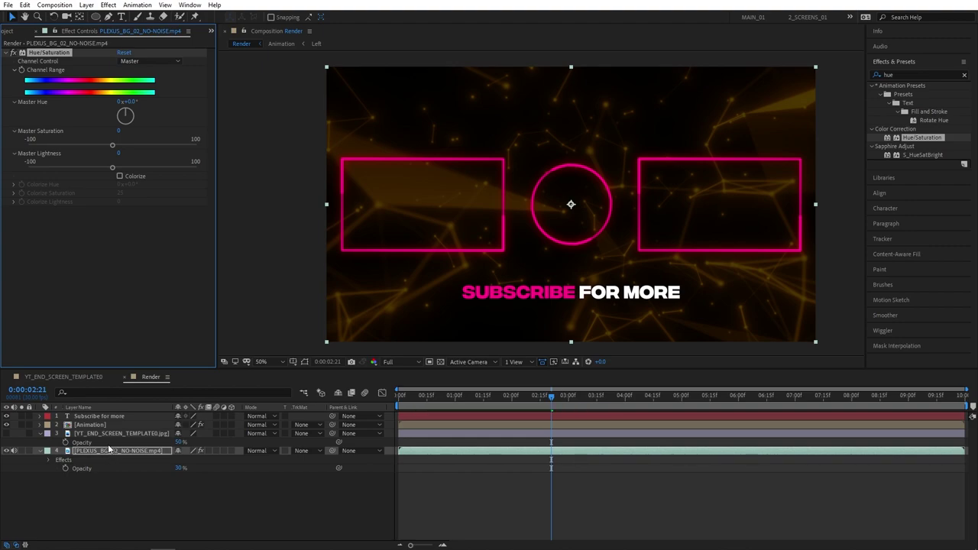
drag(127, 101, 266, 100)
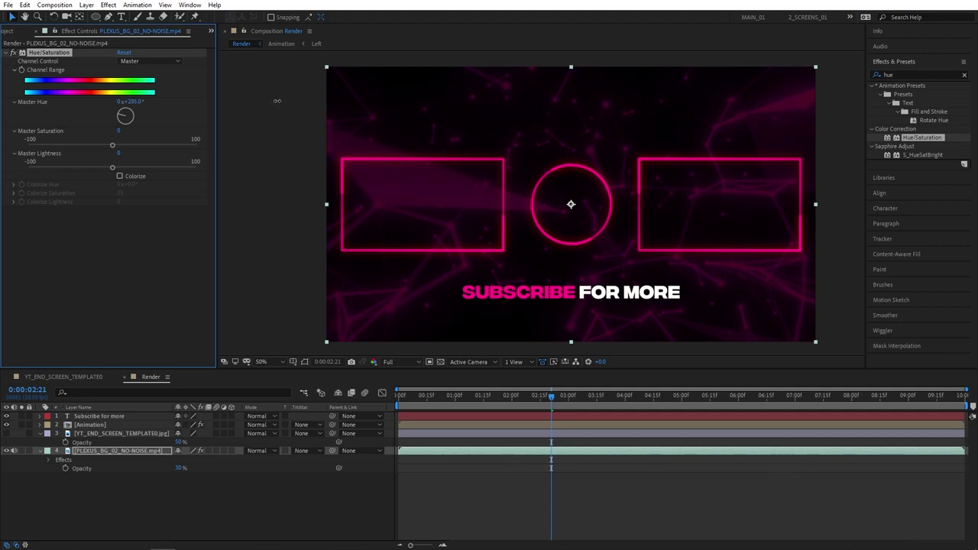
Step: Dim the background layer to 20% opacity and preview from the start
click(303, 495)
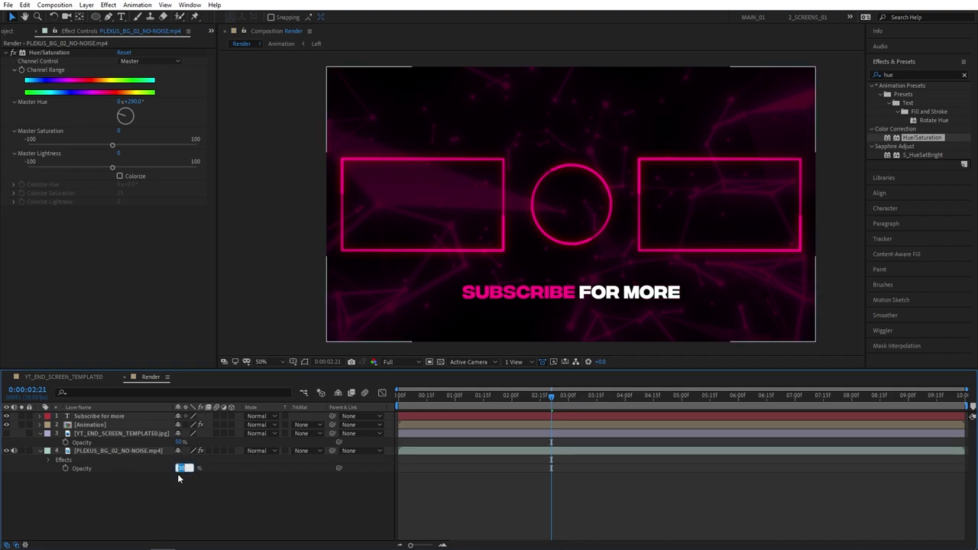
click(178, 469)
text(20)
key(Return)
click(180, 481)
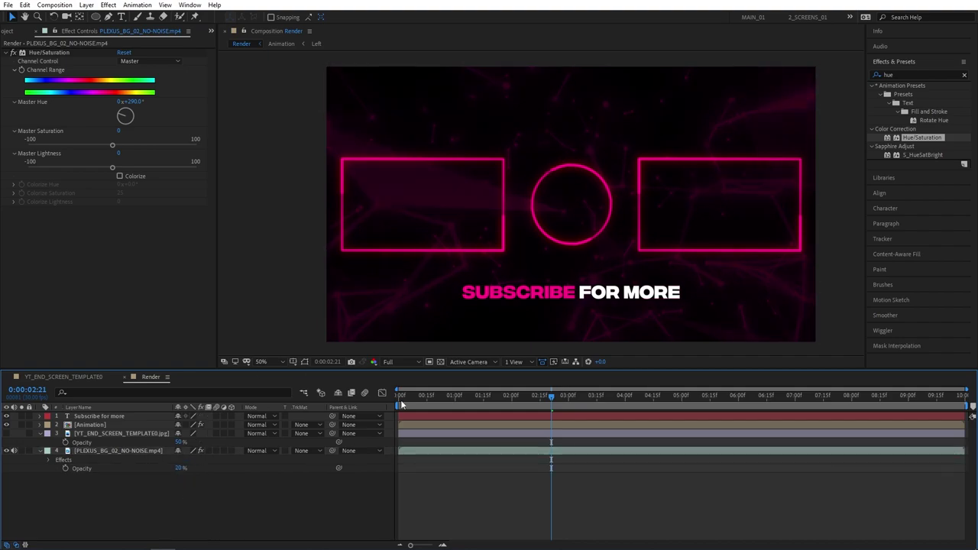
click(399, 394)
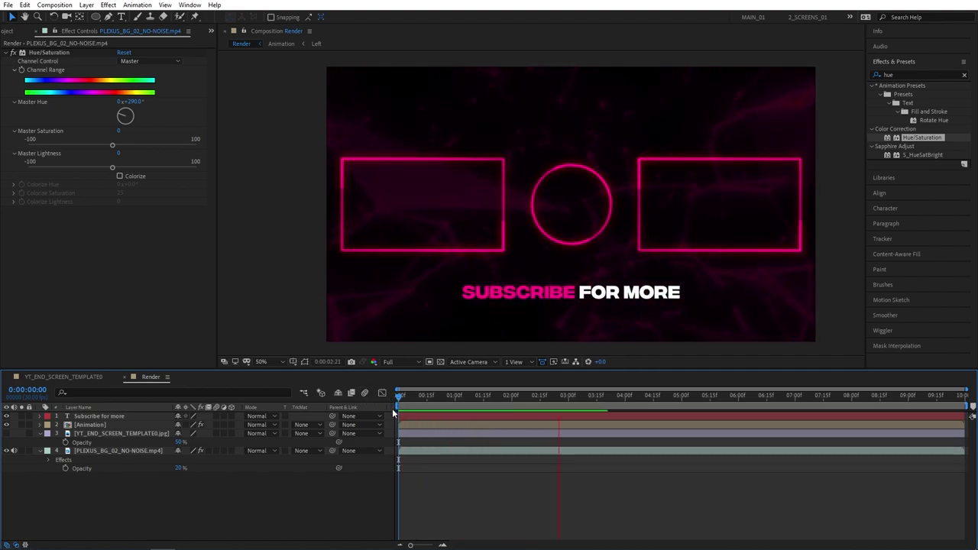
key(space)
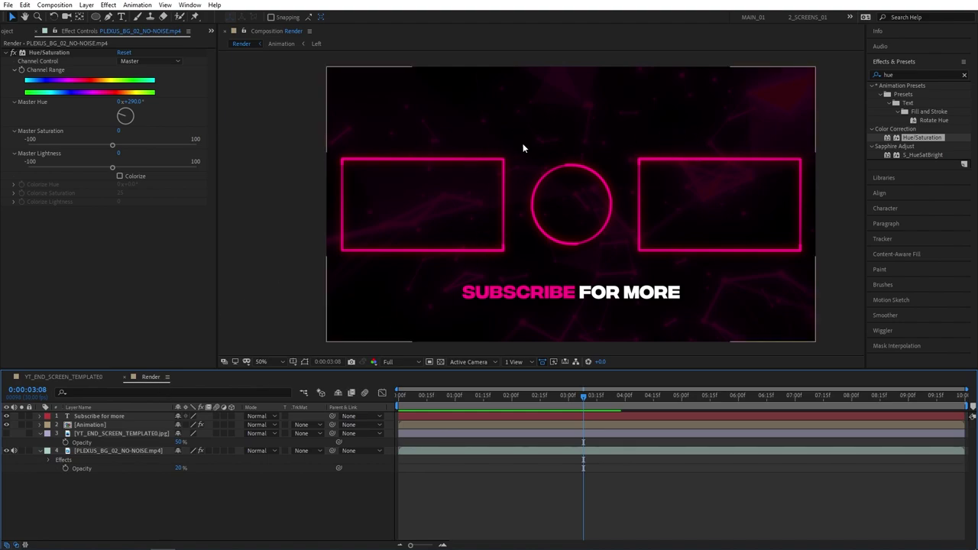
Step: Add a Drop Shadow above Glow on the Animation layer with distance 0 and softness 100
click(85, 424)
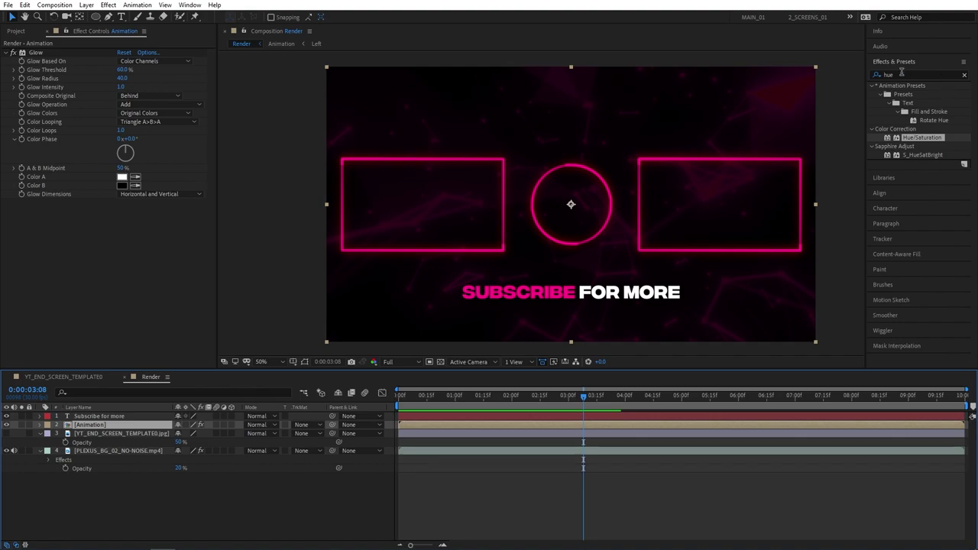
click(901, 74)
text(drop s)
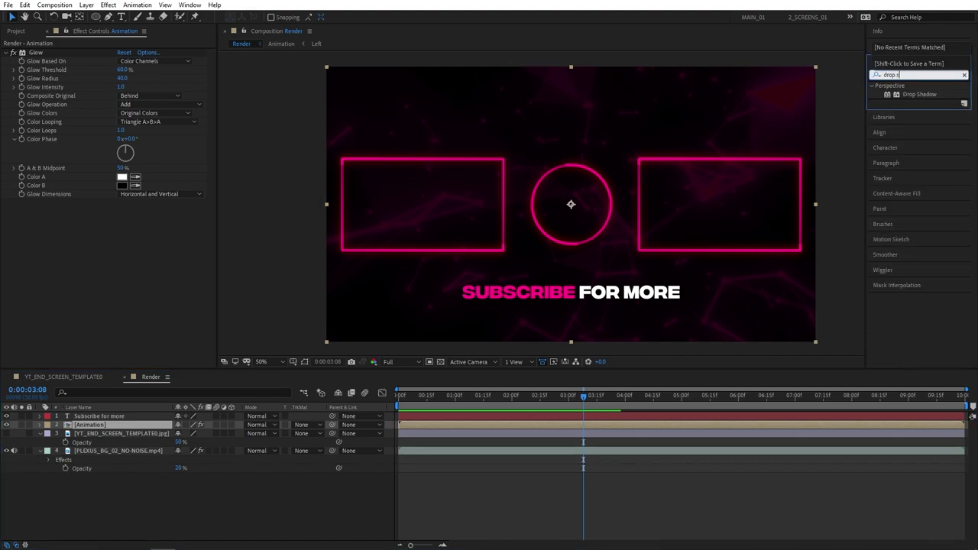
text(ha)
mouse_move(916, 95)
mouse_down()
mouse_move(86, 428)
mouse_move(99, 424)
mouse_up()
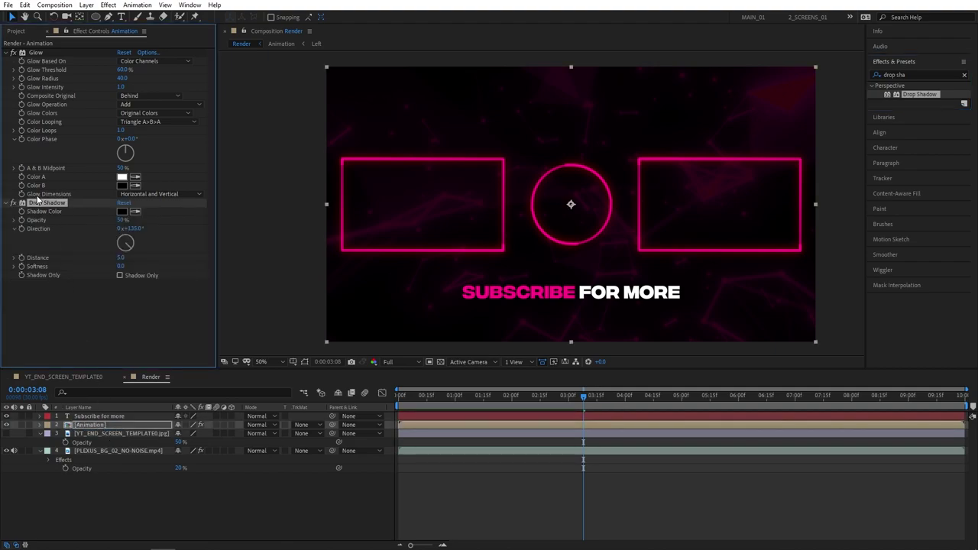
mouse_move(38, 203)
mouse_down()
mouse_move(106, 176)
mouse_move(46, 49)
mouse_up()
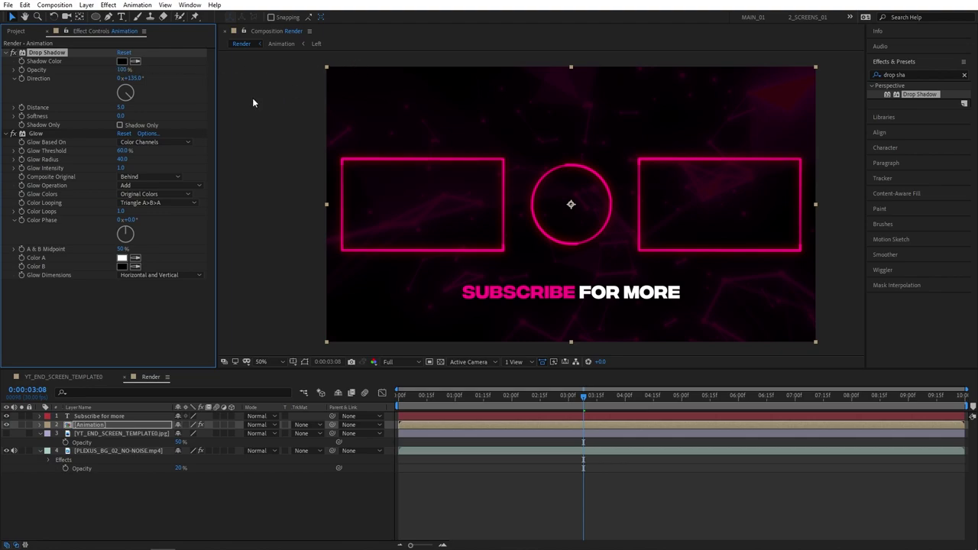
text(100)
key(Return)
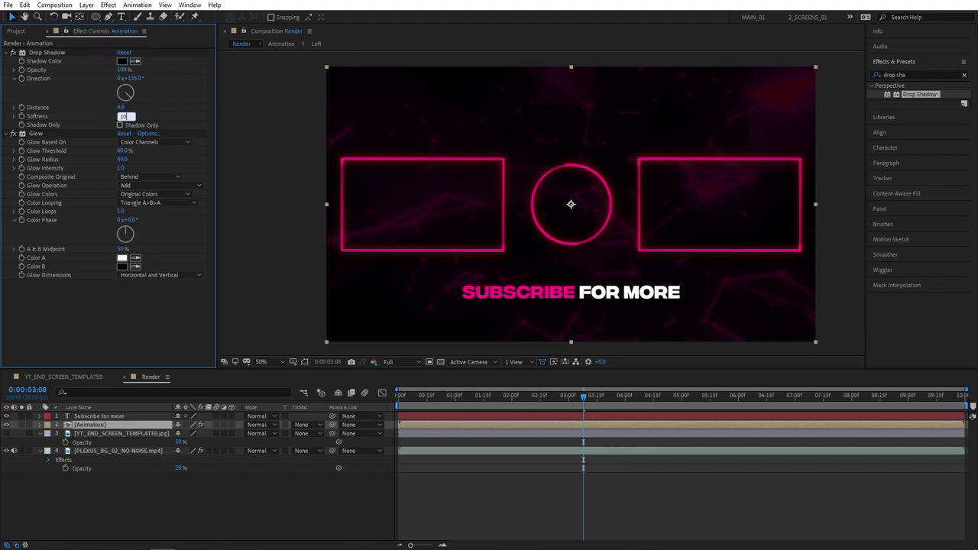
Step: Duplicate the drop shadow as a softness-200 copy and inspect it over the transparency grid
click(60, 53)
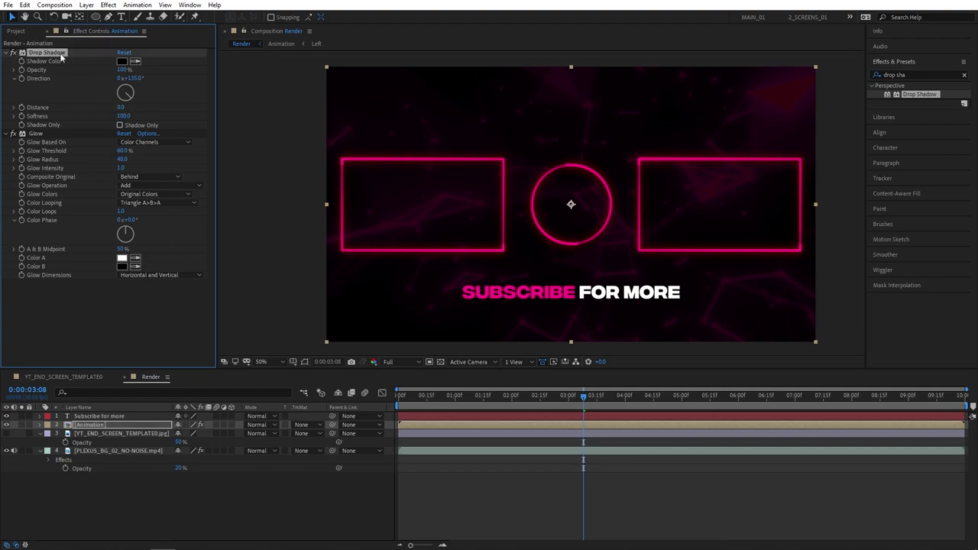
key(ctrl+d)
text(200)
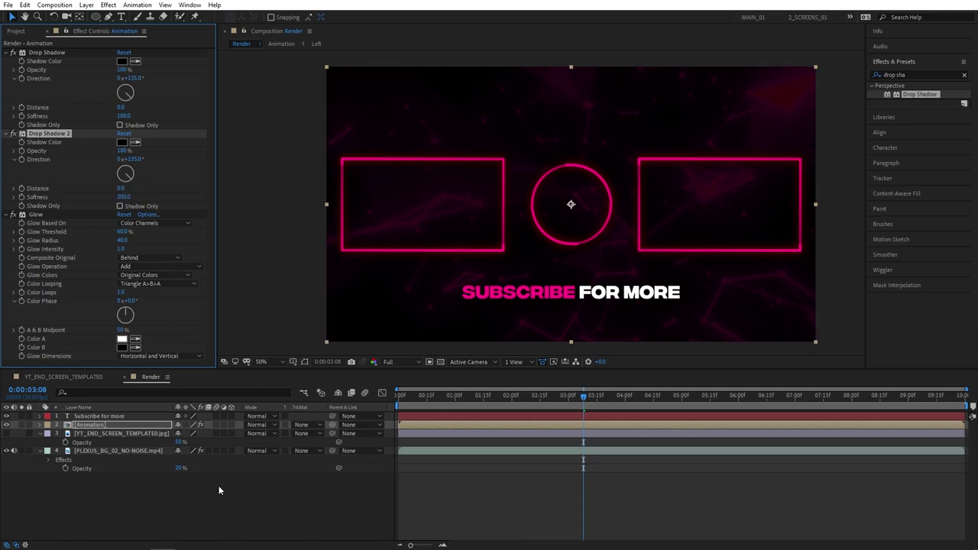
click(340, 457)
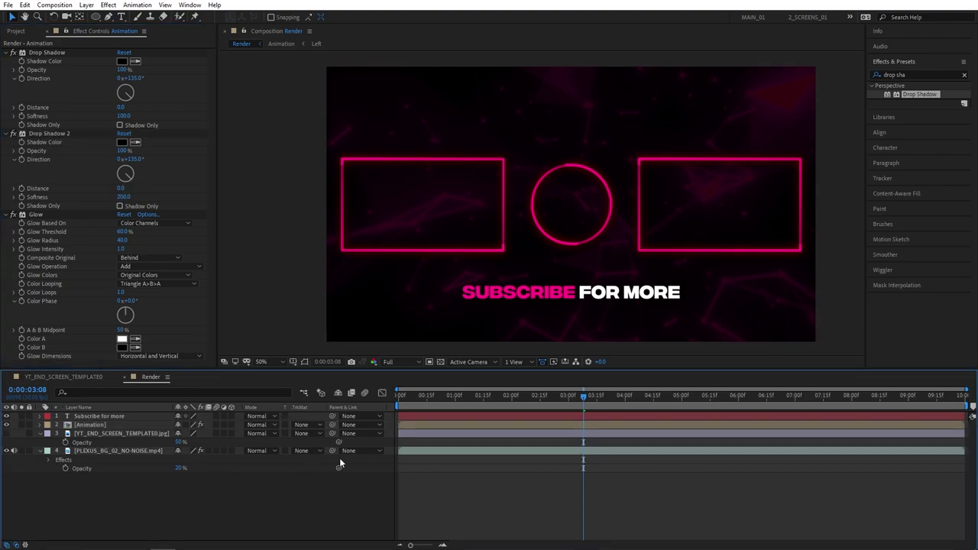
click(440, 361)
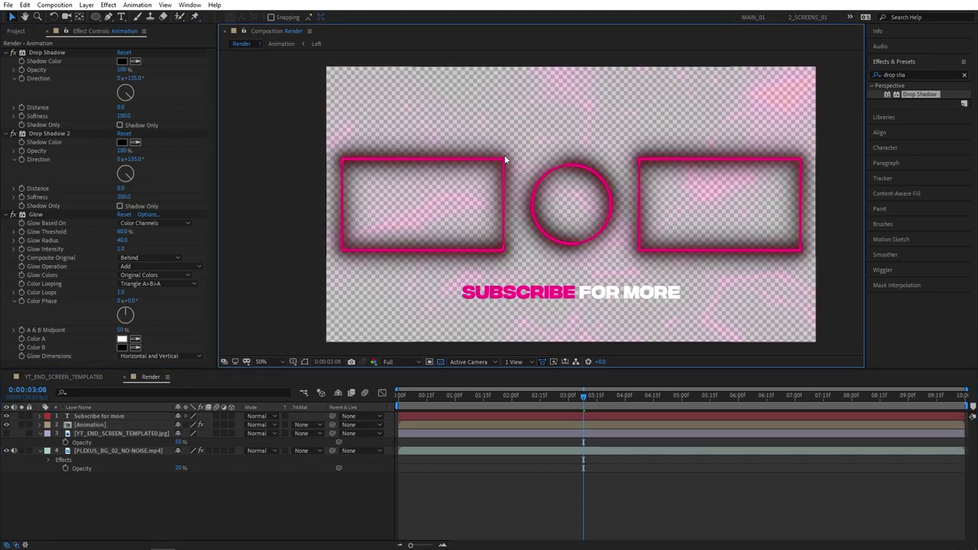
click(123, 115)
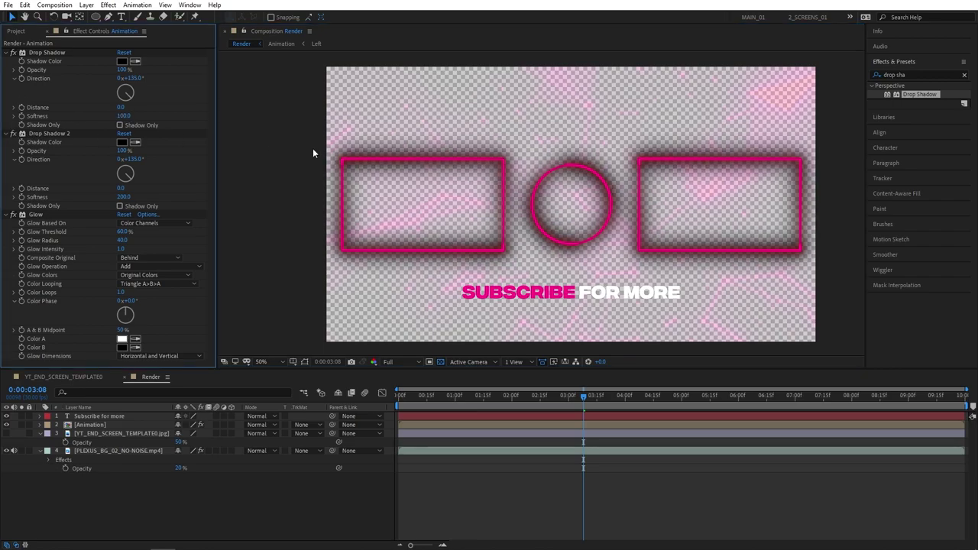
click(440, 362)
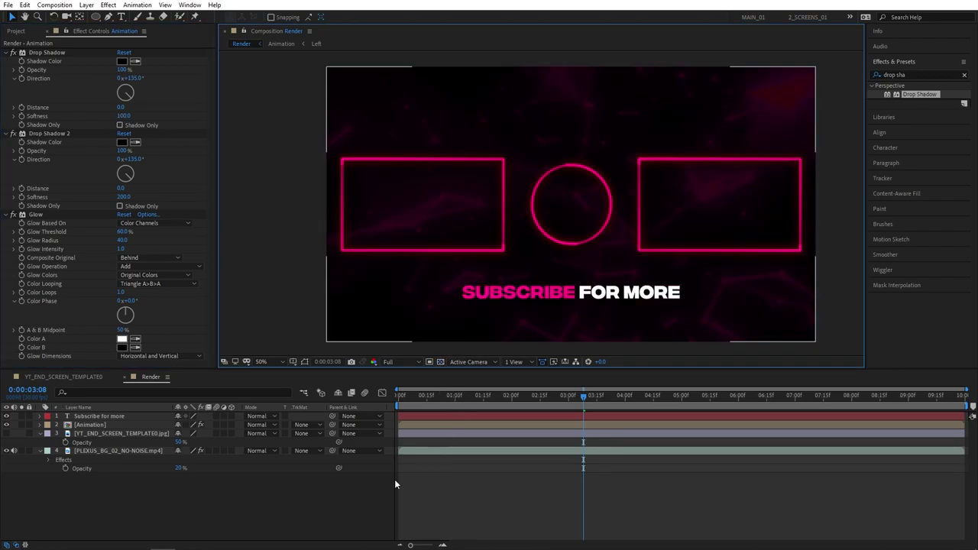
Step: Preview the composition with the stacked shadows from the start
drag(460, 397, 392, 403)
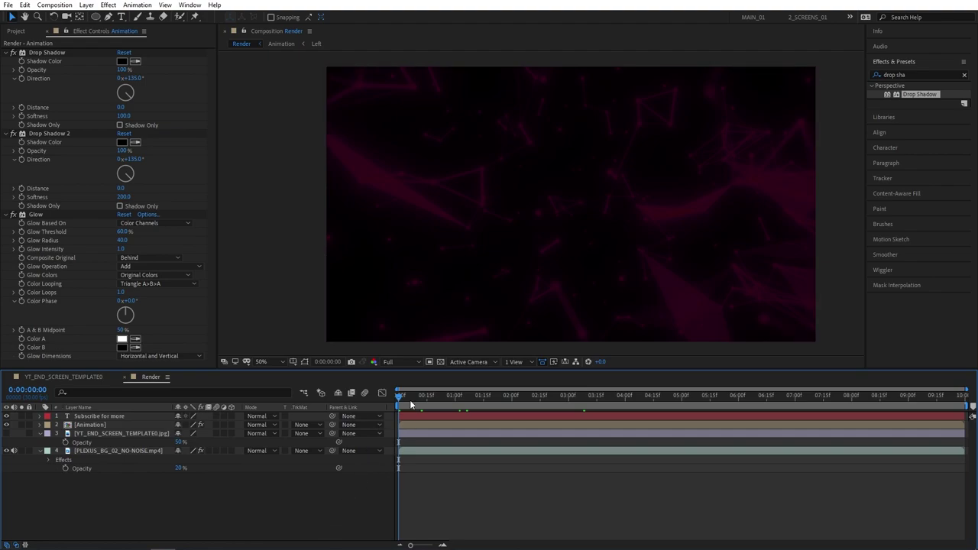
key(space)
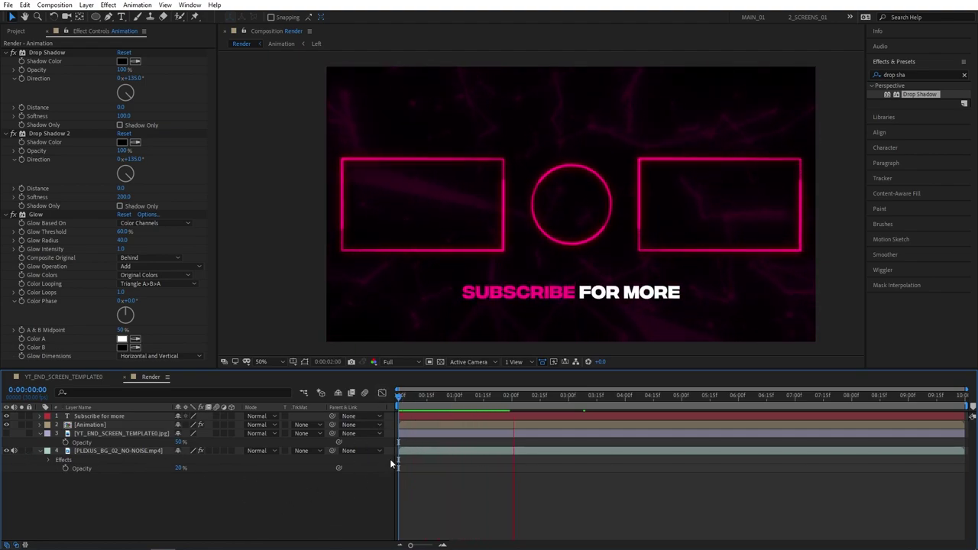
click(483, 396)
key(space)
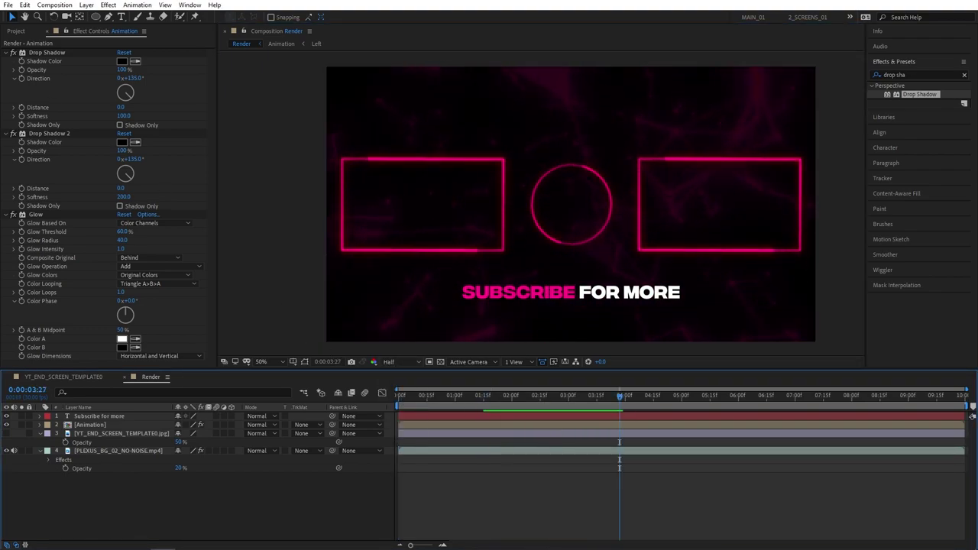
Step: Replace the plexus background layer with TUT_NEON_LINES_BG_02_EXAMPLE_01.mp4
click(16, 30)
drag(76, 209, 107, 450)
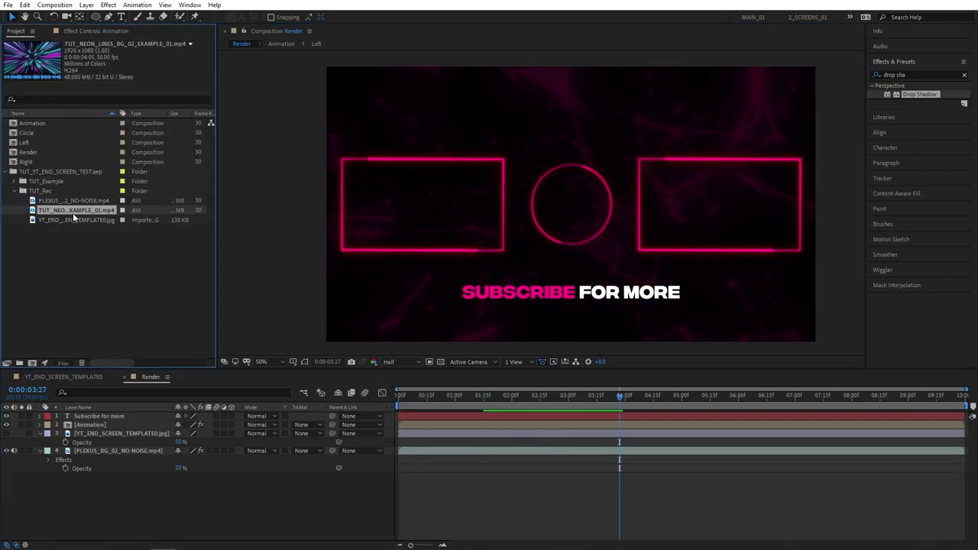
click(106, 450)
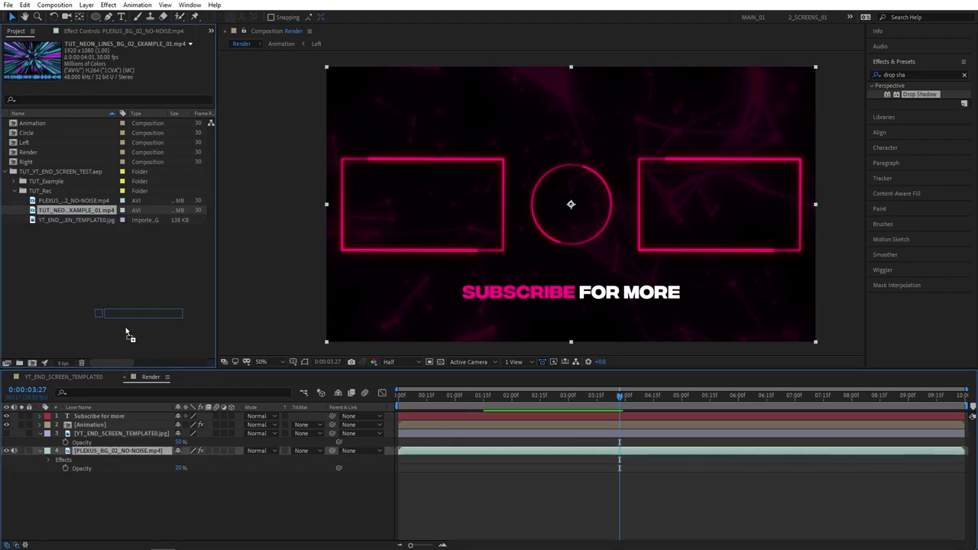
drag(57, 216, 113, 451)
Step: Shift the neon-lines background's Master Hue to 1x+12° and preview the pink-teal streaks
click(206, 509)
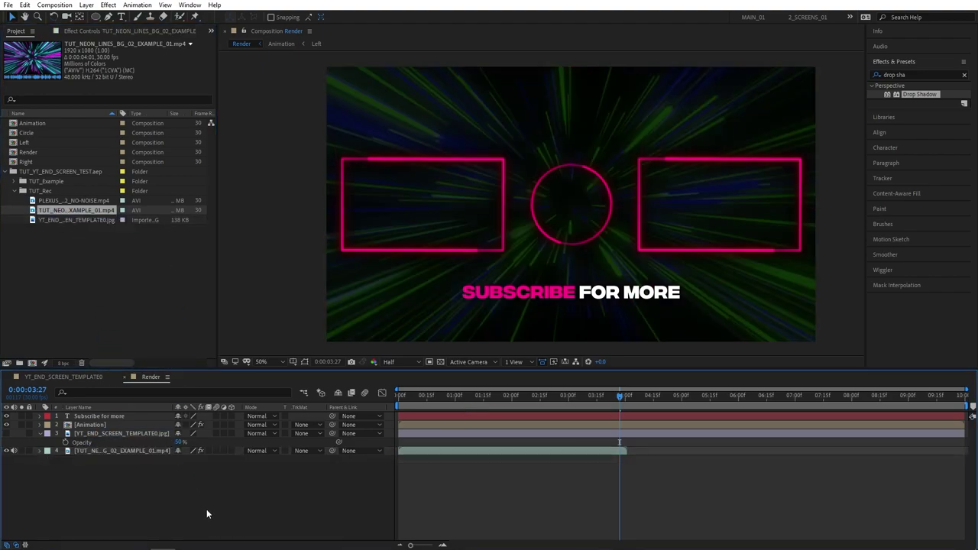
click(123, 450)
click(107, 32)
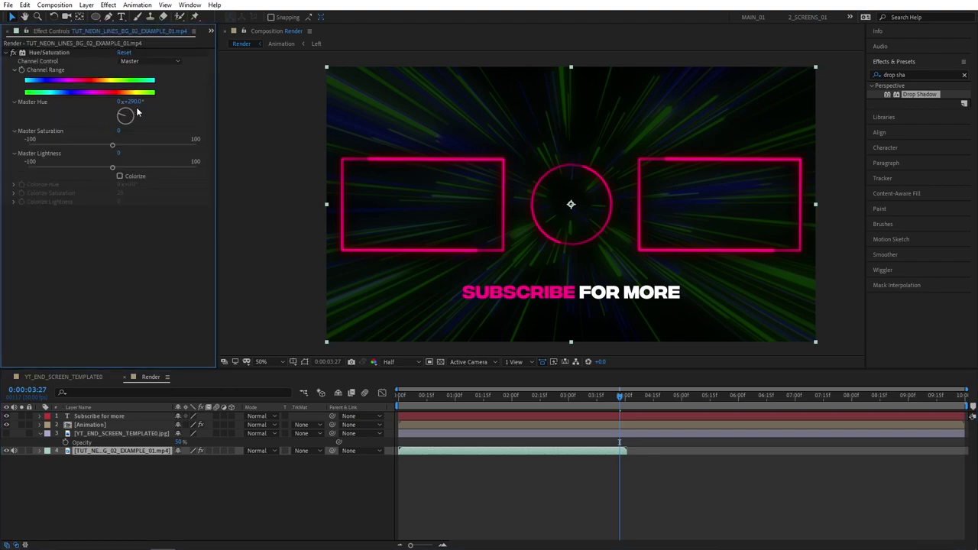
drag(138, 102, 179, 98)
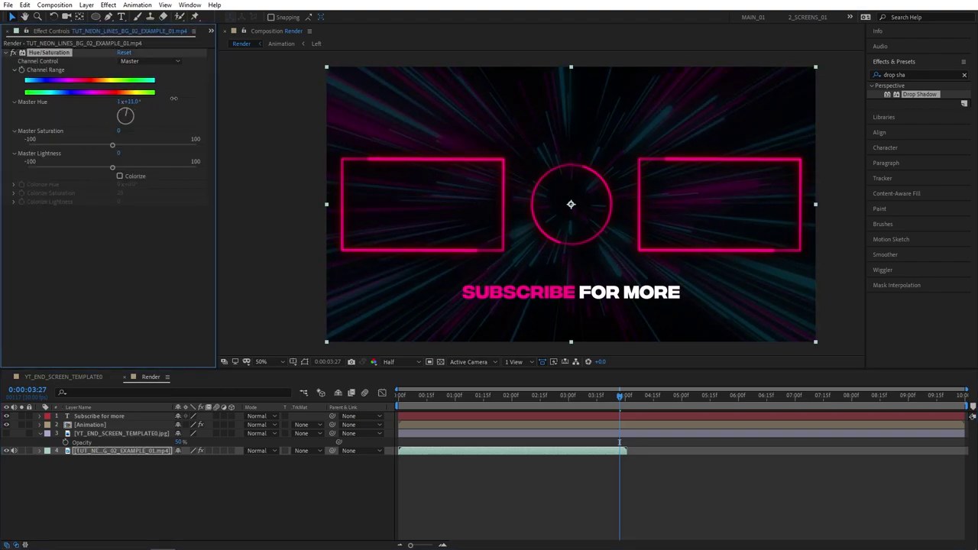
click(398, 396)
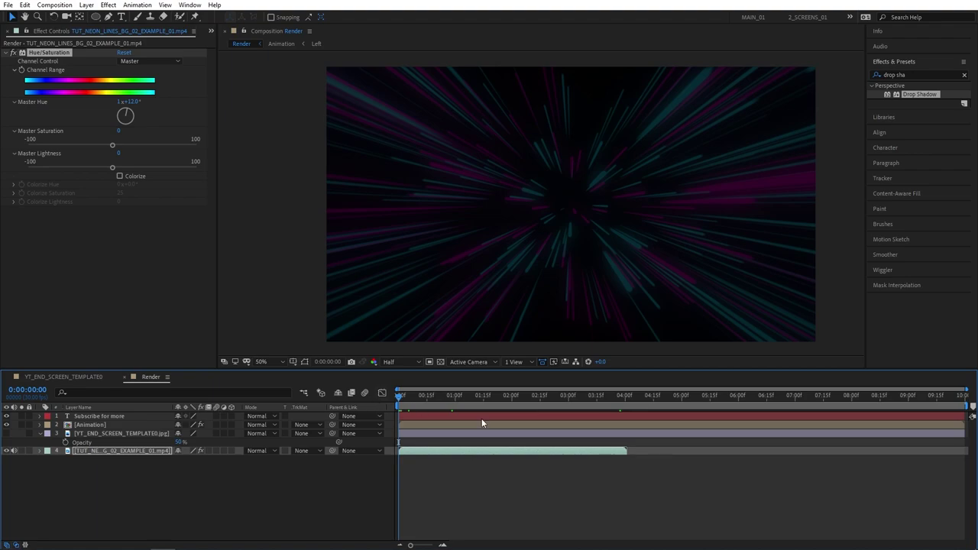
key(space)
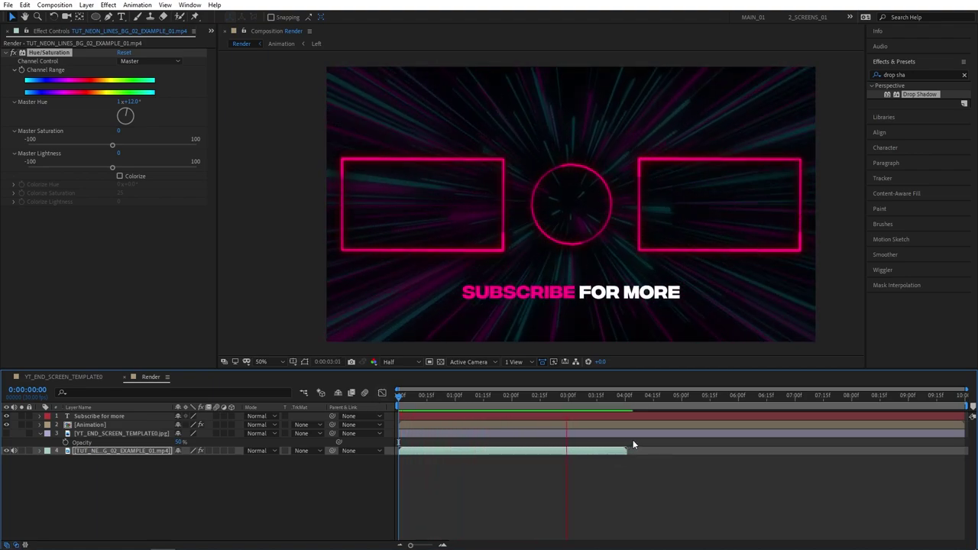
key(space)
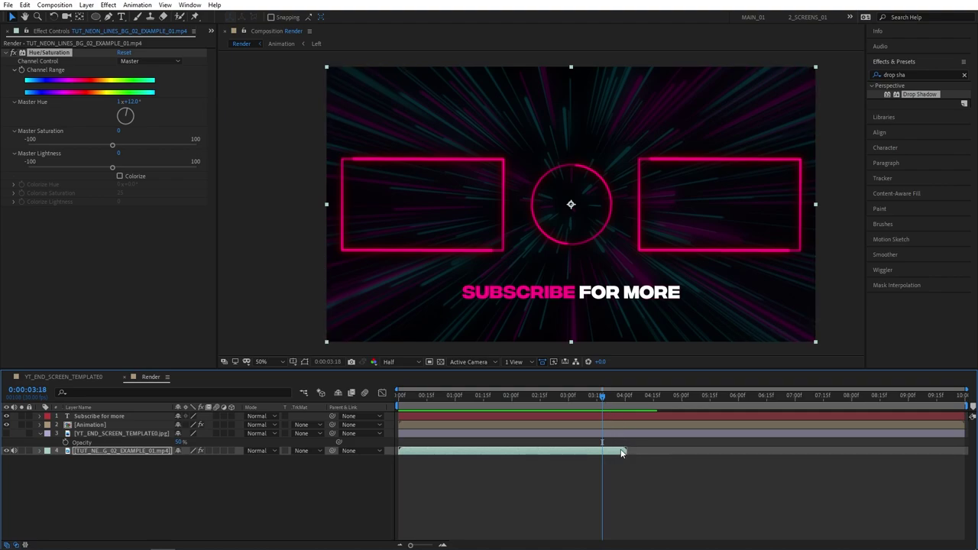
Step: Duplicate the neon-lines background, start the copy at the original's out point, and check the join
key(ctrl+d)
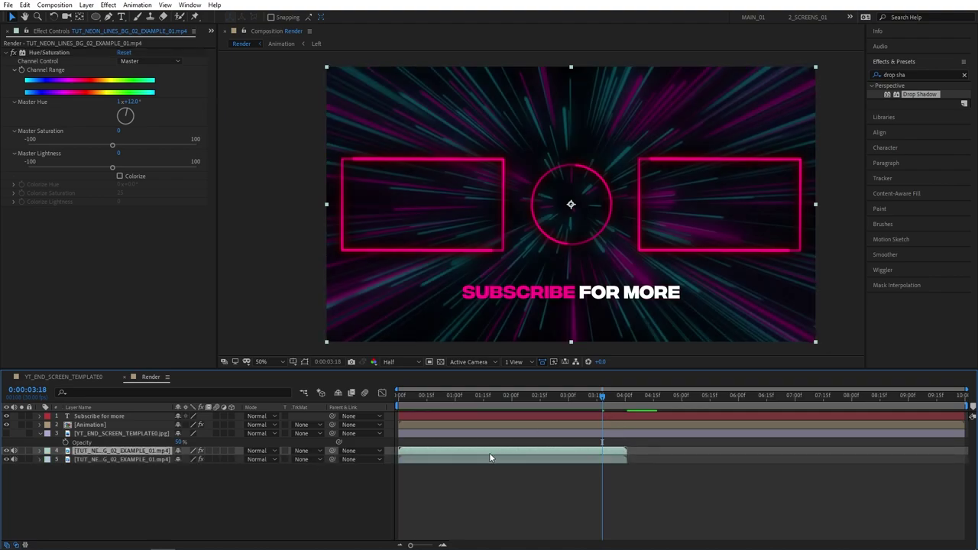
drag(432, 452, 639, 454)
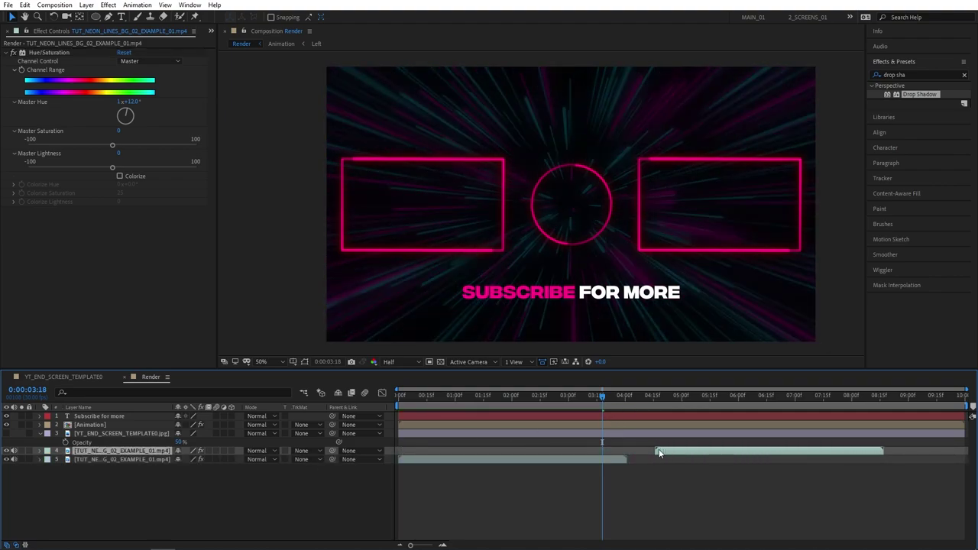
click(615, 396)
key(space)
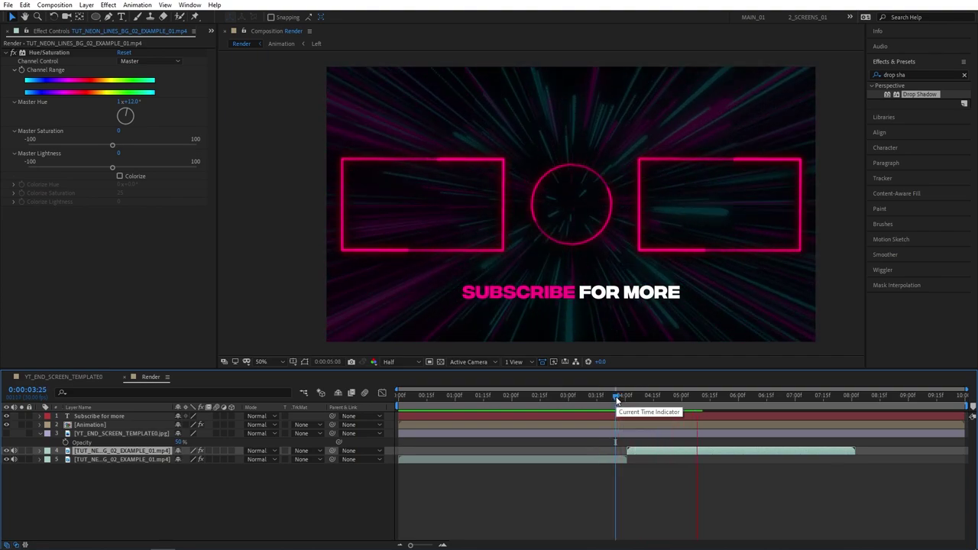
key(space)
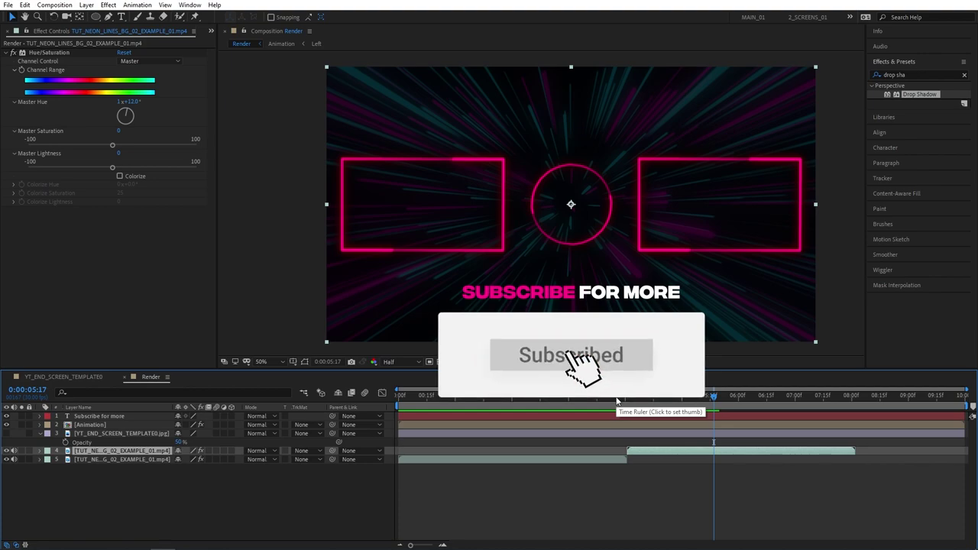
click(626, 397)
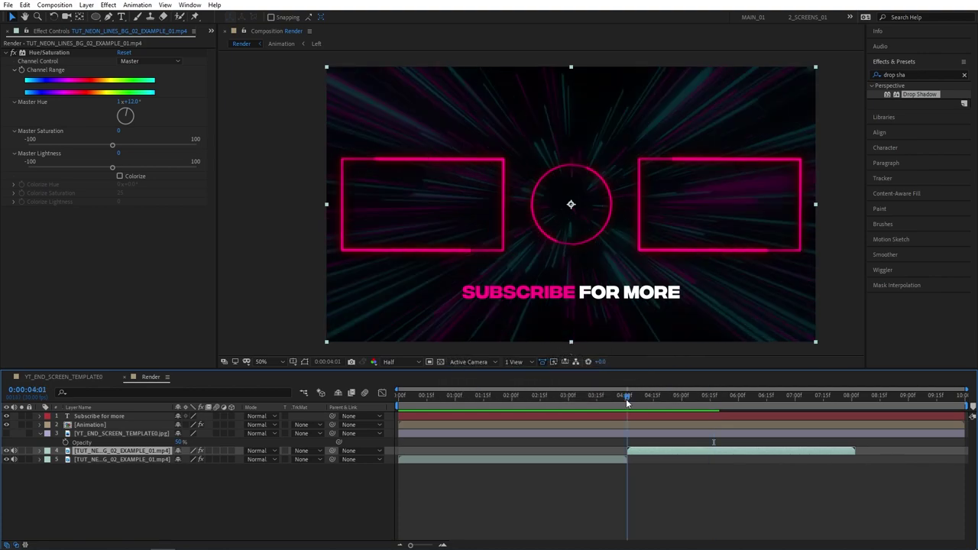